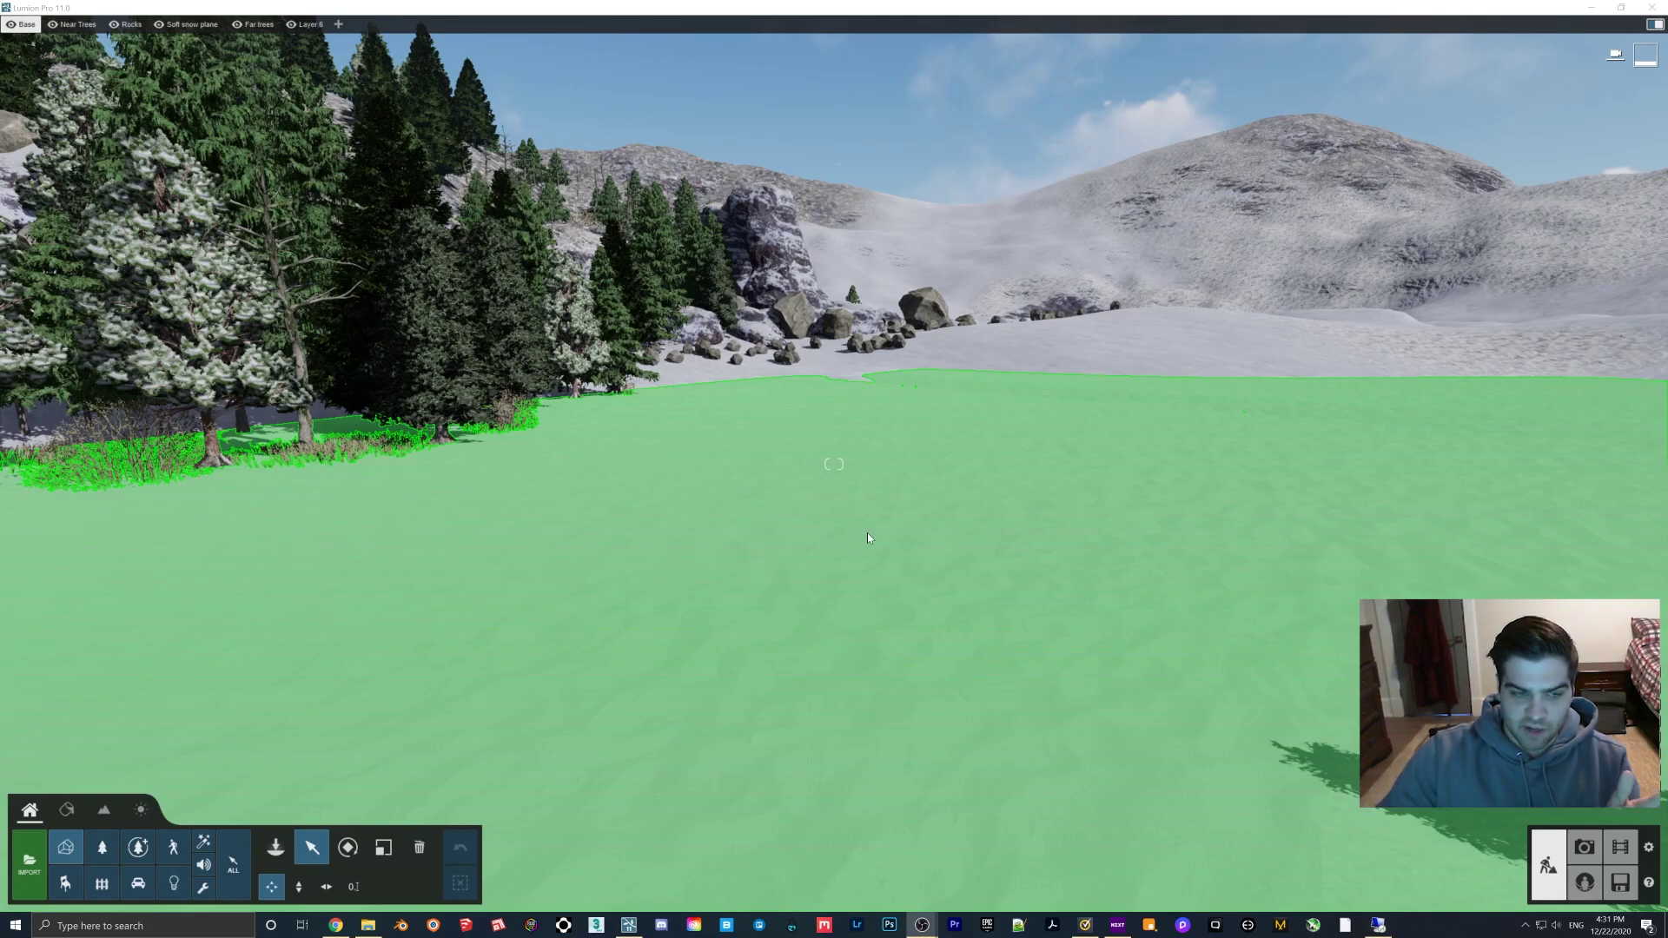
Step: Replace the snow plane's material with the last 3D grass material in the library and save the change
{"action": "left_click", "coordinate": [904, 535]}
{"action": "right_click_drag", "start_coordinate": [916, 528], "coordinate": [1052, 500]}
{"action": "key", "text": "s"}
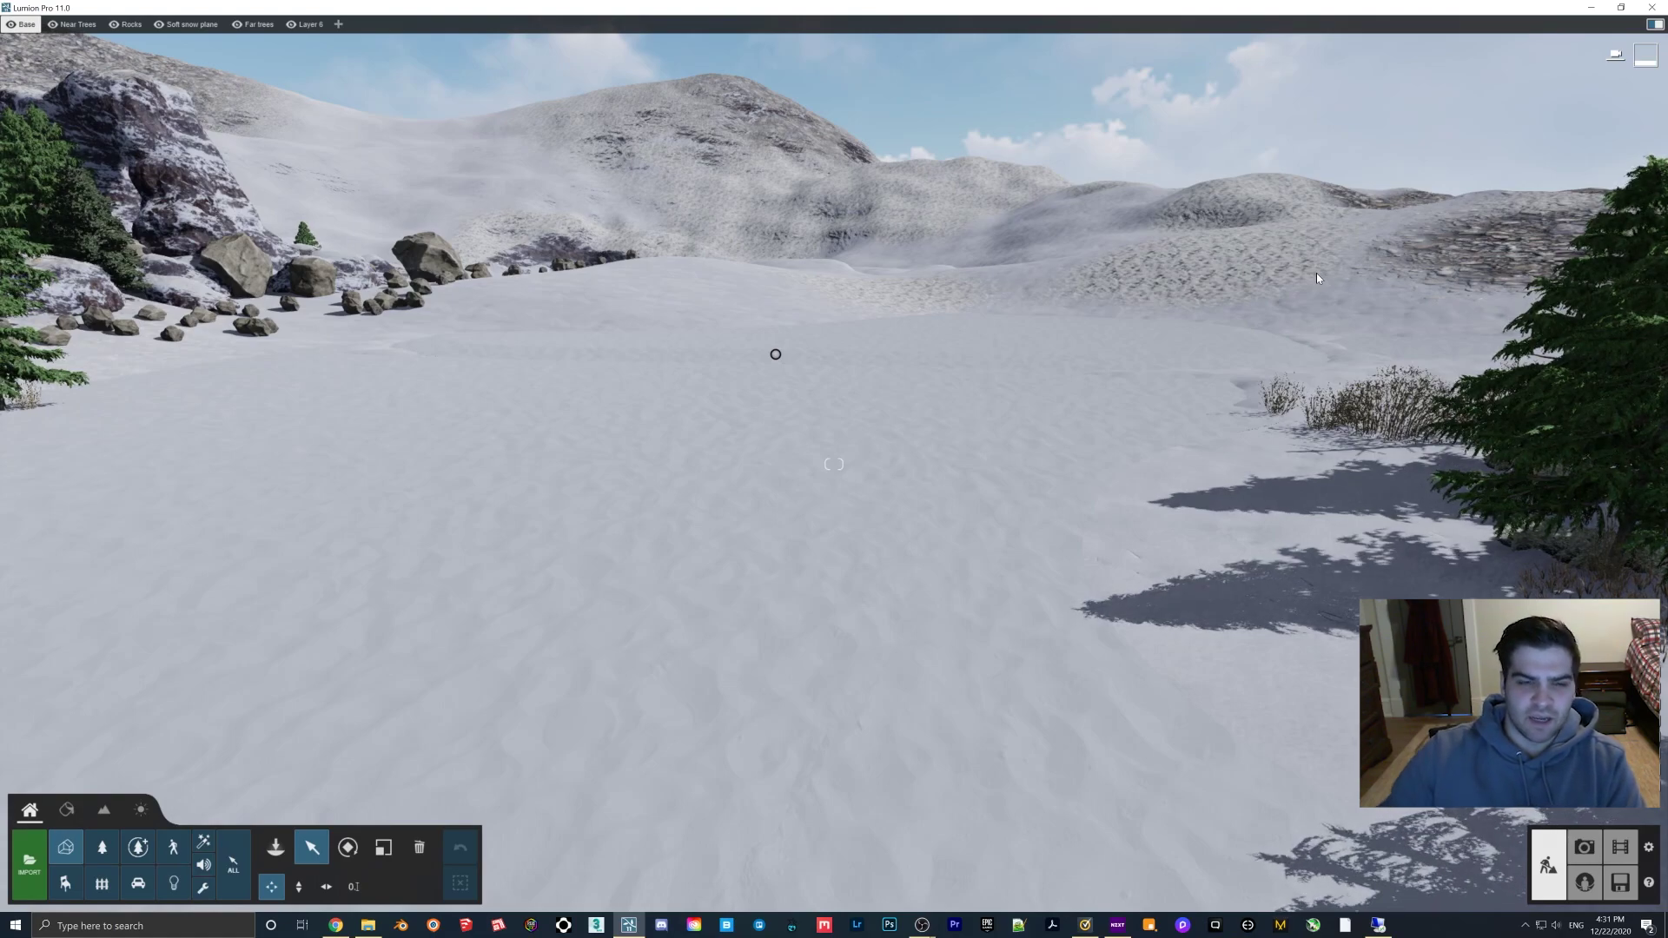
{"action": "left_click", "coordinate": [67, 809]}
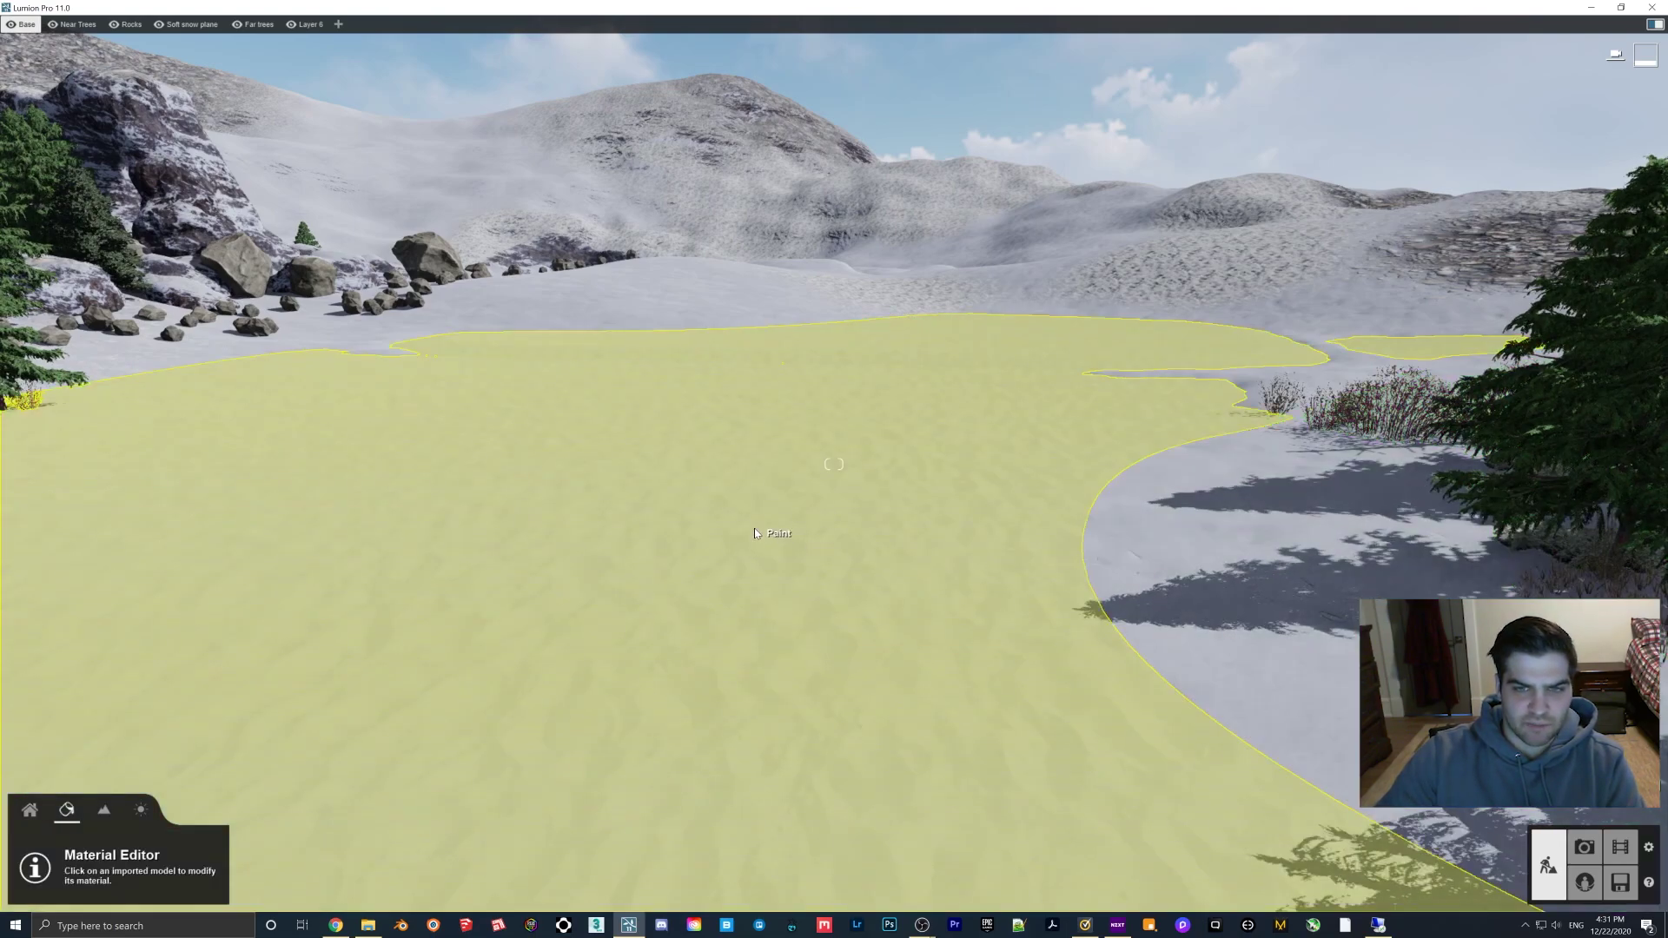
{"action": "left_click", "coordinate": [782, 529]}
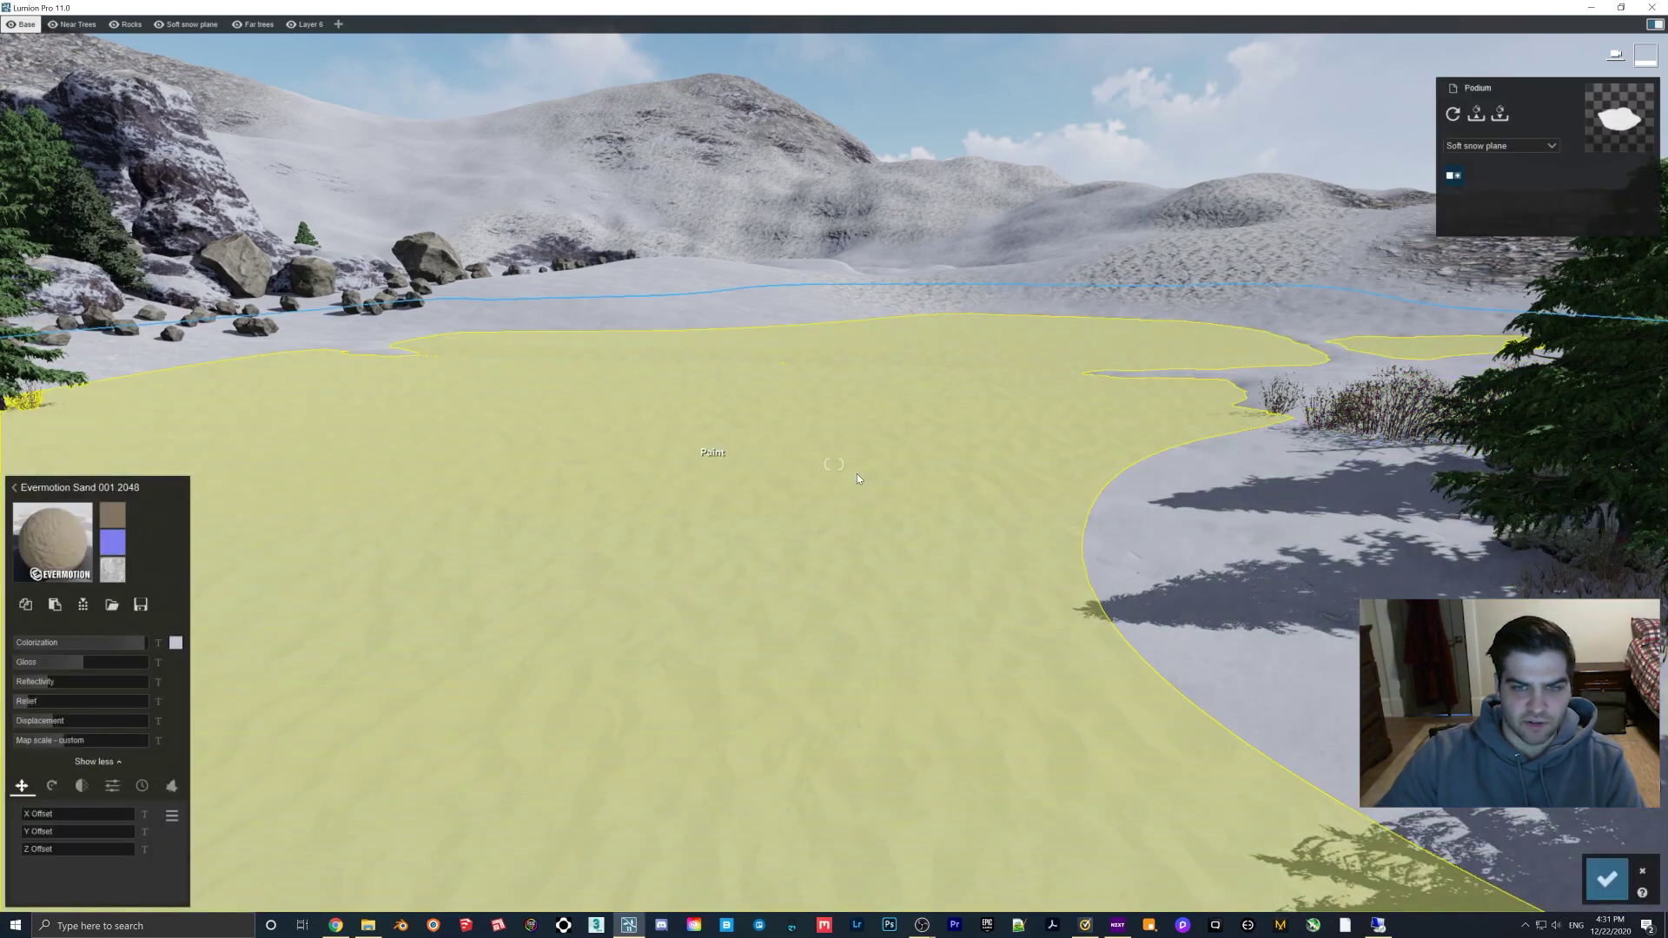
{"action": "right_click_drag", "start_coordinate": [867, 485], "coordinate": [841, 459]}
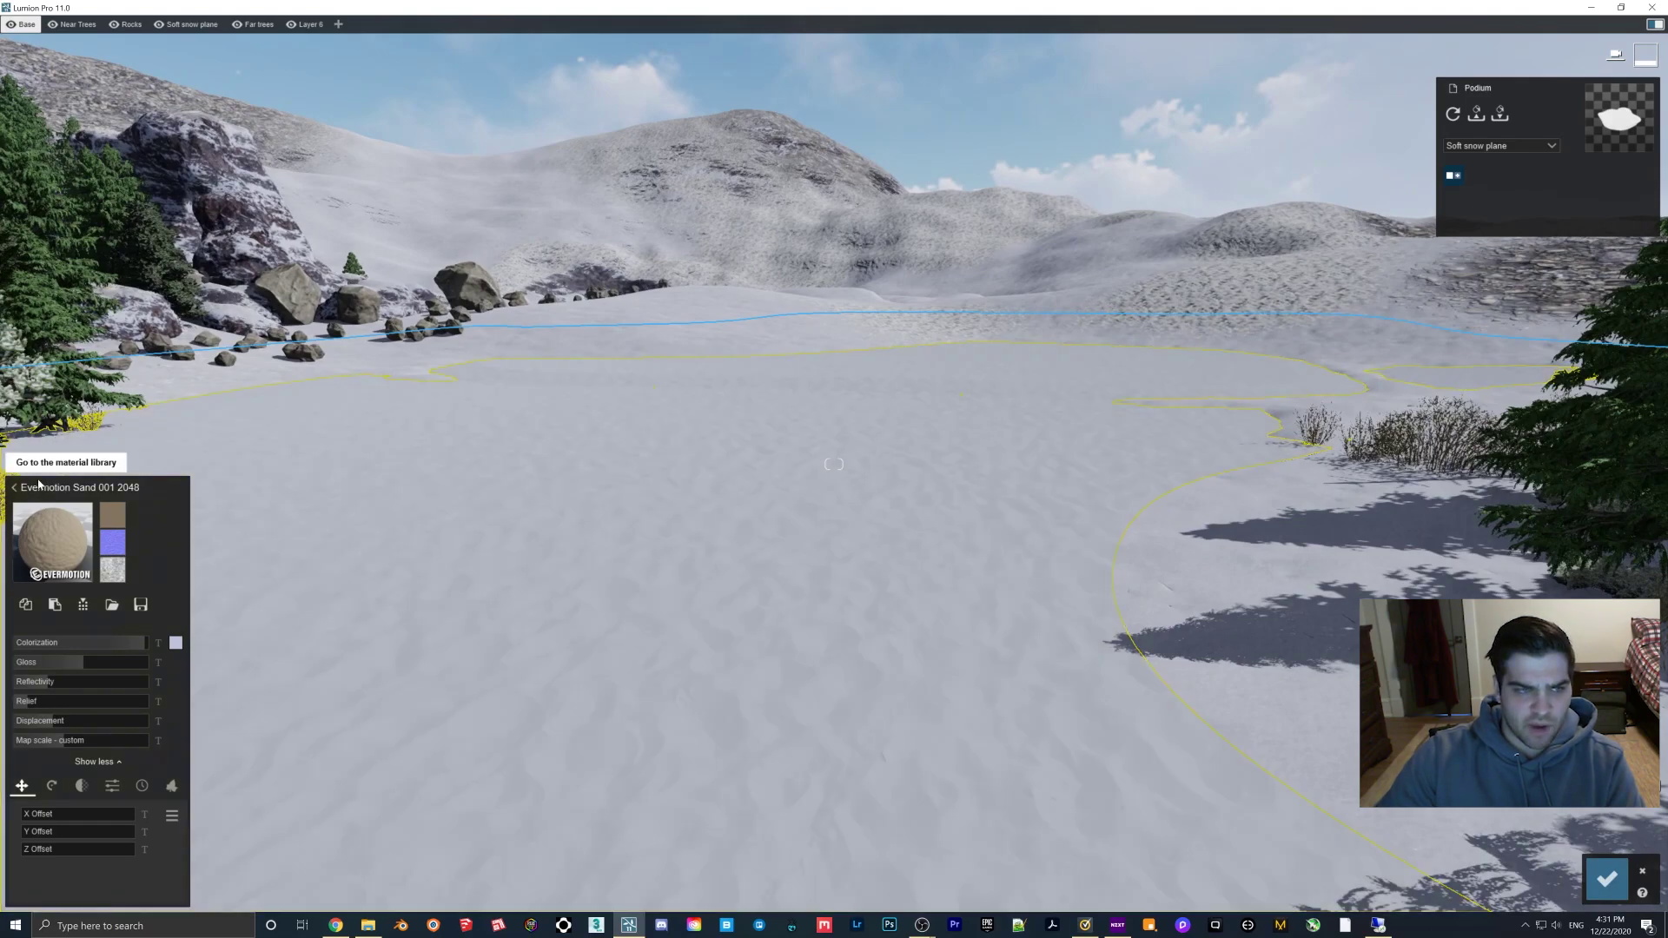
{"action": "left_click", "coordinate": [43, 487]}
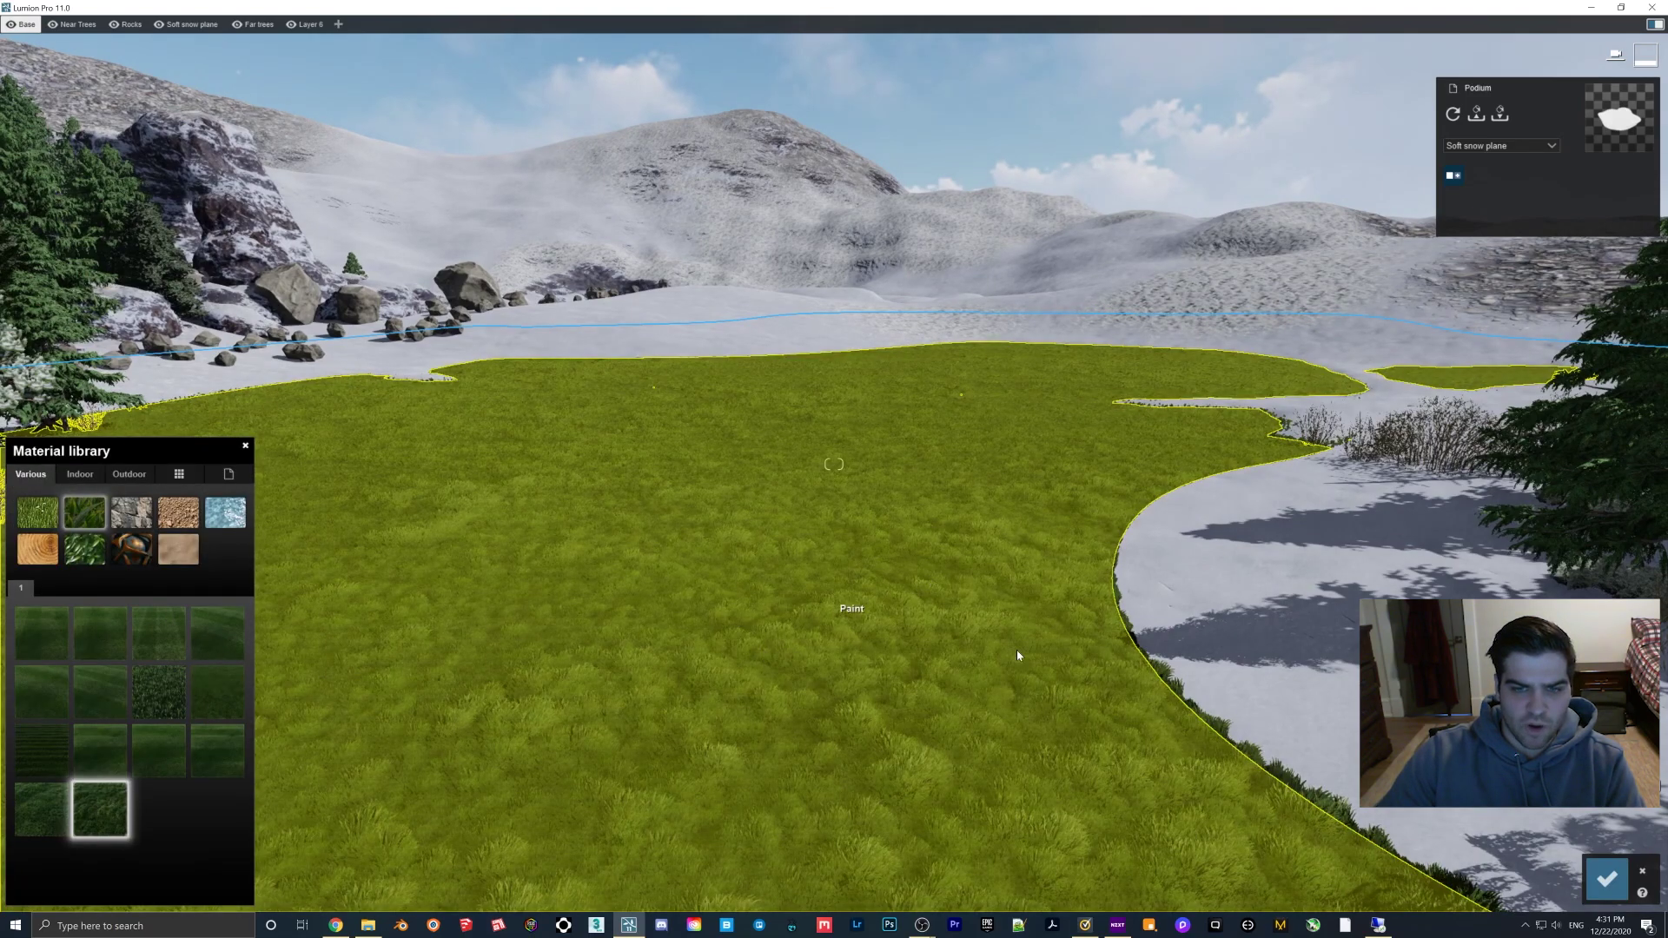
{"action": "mouse_move", "coordinate": [895, 445]}
{"action": "right_mouse_down"}
{"action": "mouse_move", "coordinate": [926, 501]}
{"action": "mouse_move", "coordinate": [910, 462]}
{"action": "right_mouse_up"}
{"action": "key", "text": "w"}
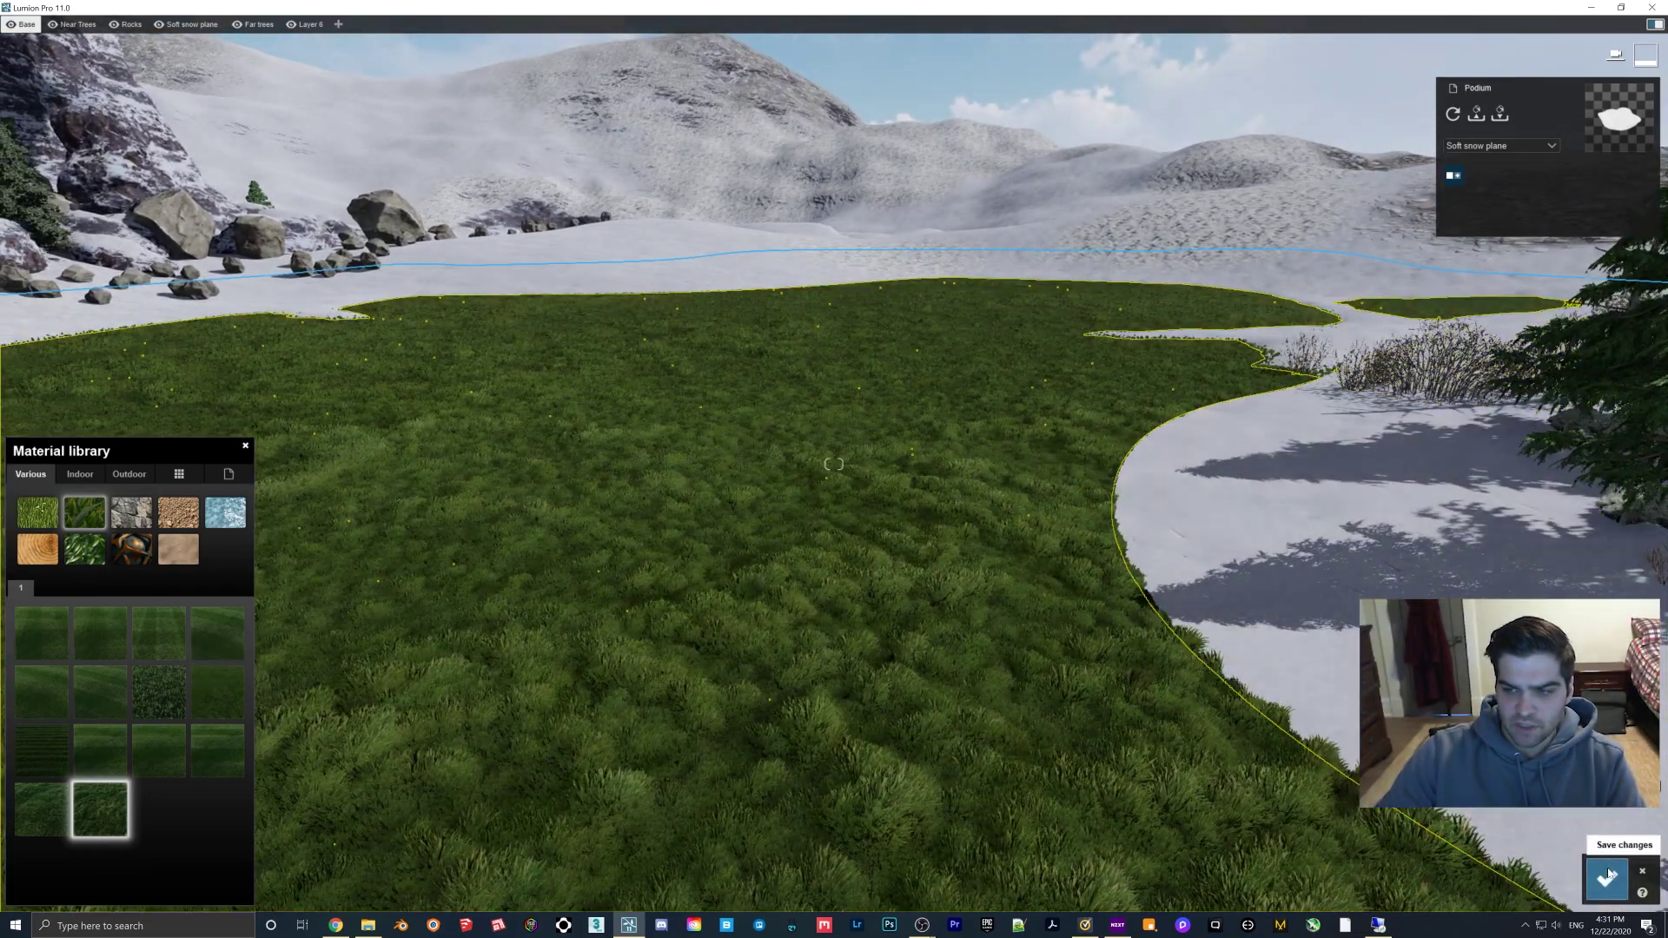
{"action": "left_click", "coordinate": [1606, 880]}
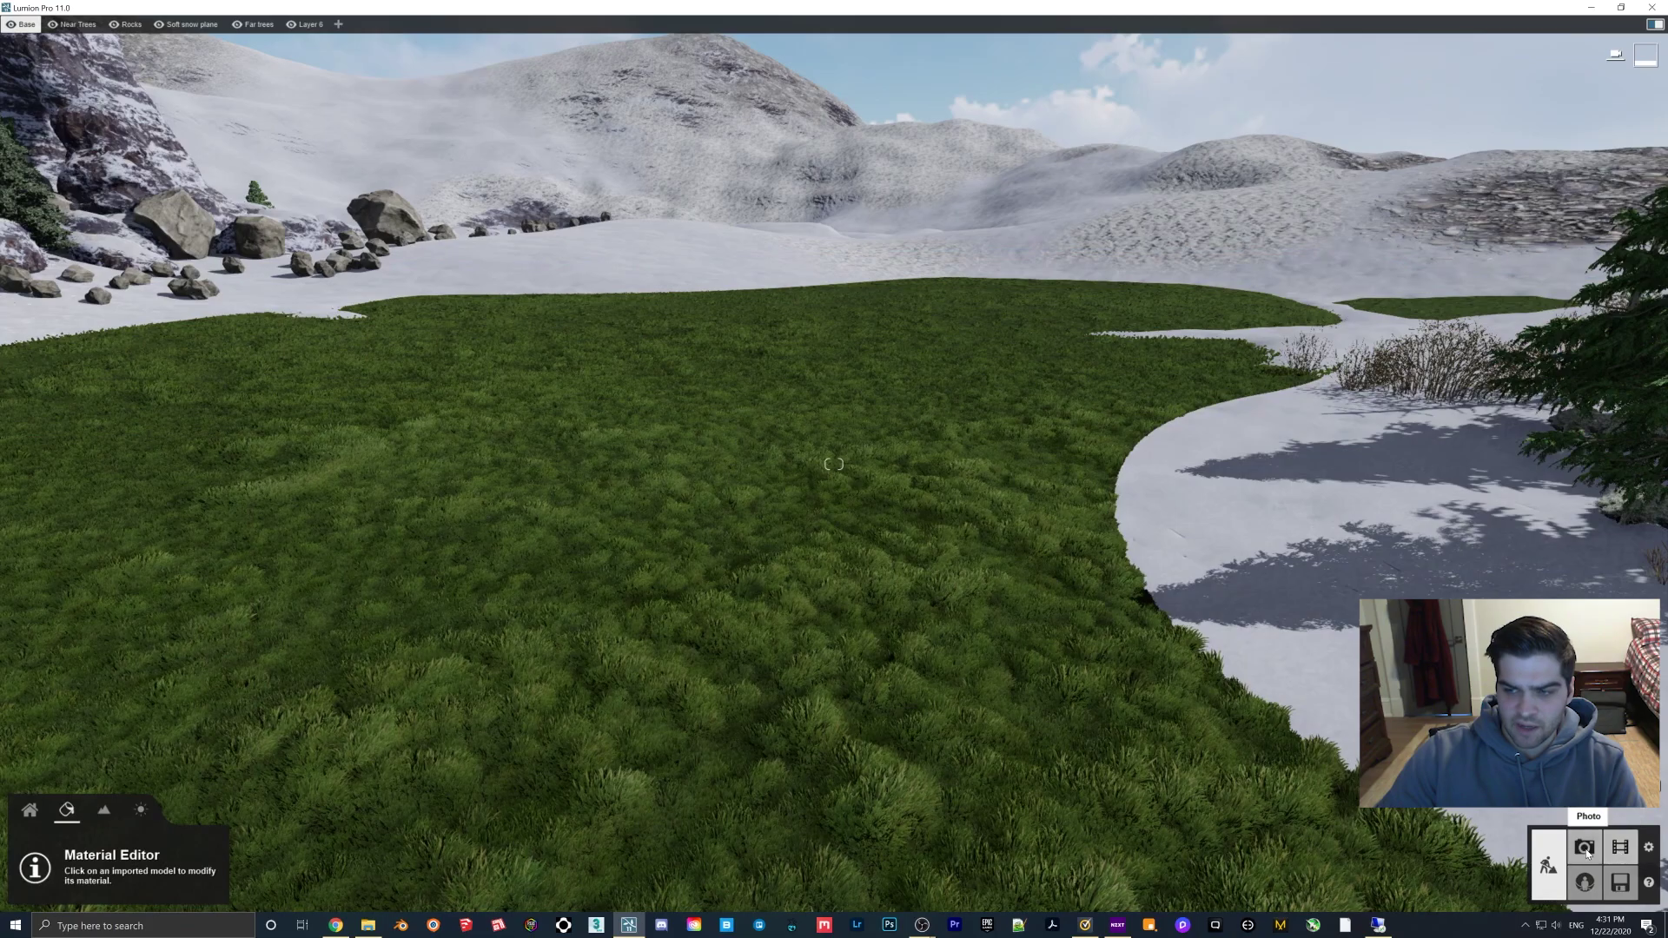
Step: In Photo mode, set the Color Correction temperature of Photo 1 - Day time to 0.2
{"action": "left_click", "coordinate": [1583, 847]}
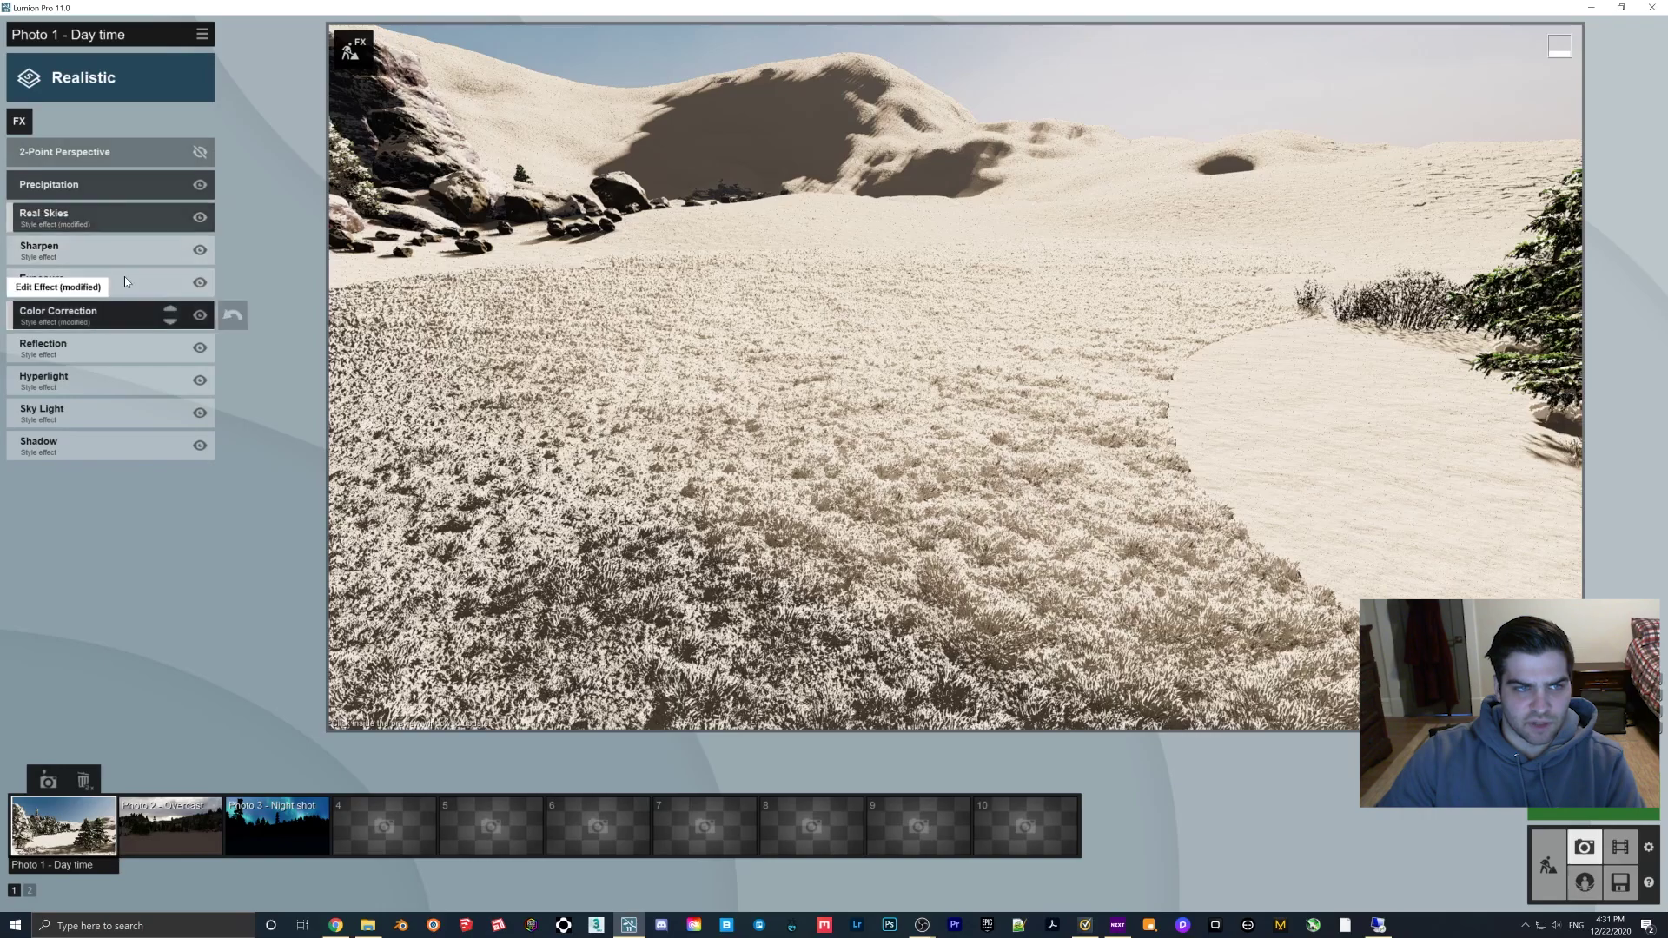
{"action": "left_click", "coordinate": [124, 313]}
{"action": "left_click", "coordinate": [115, 181]}
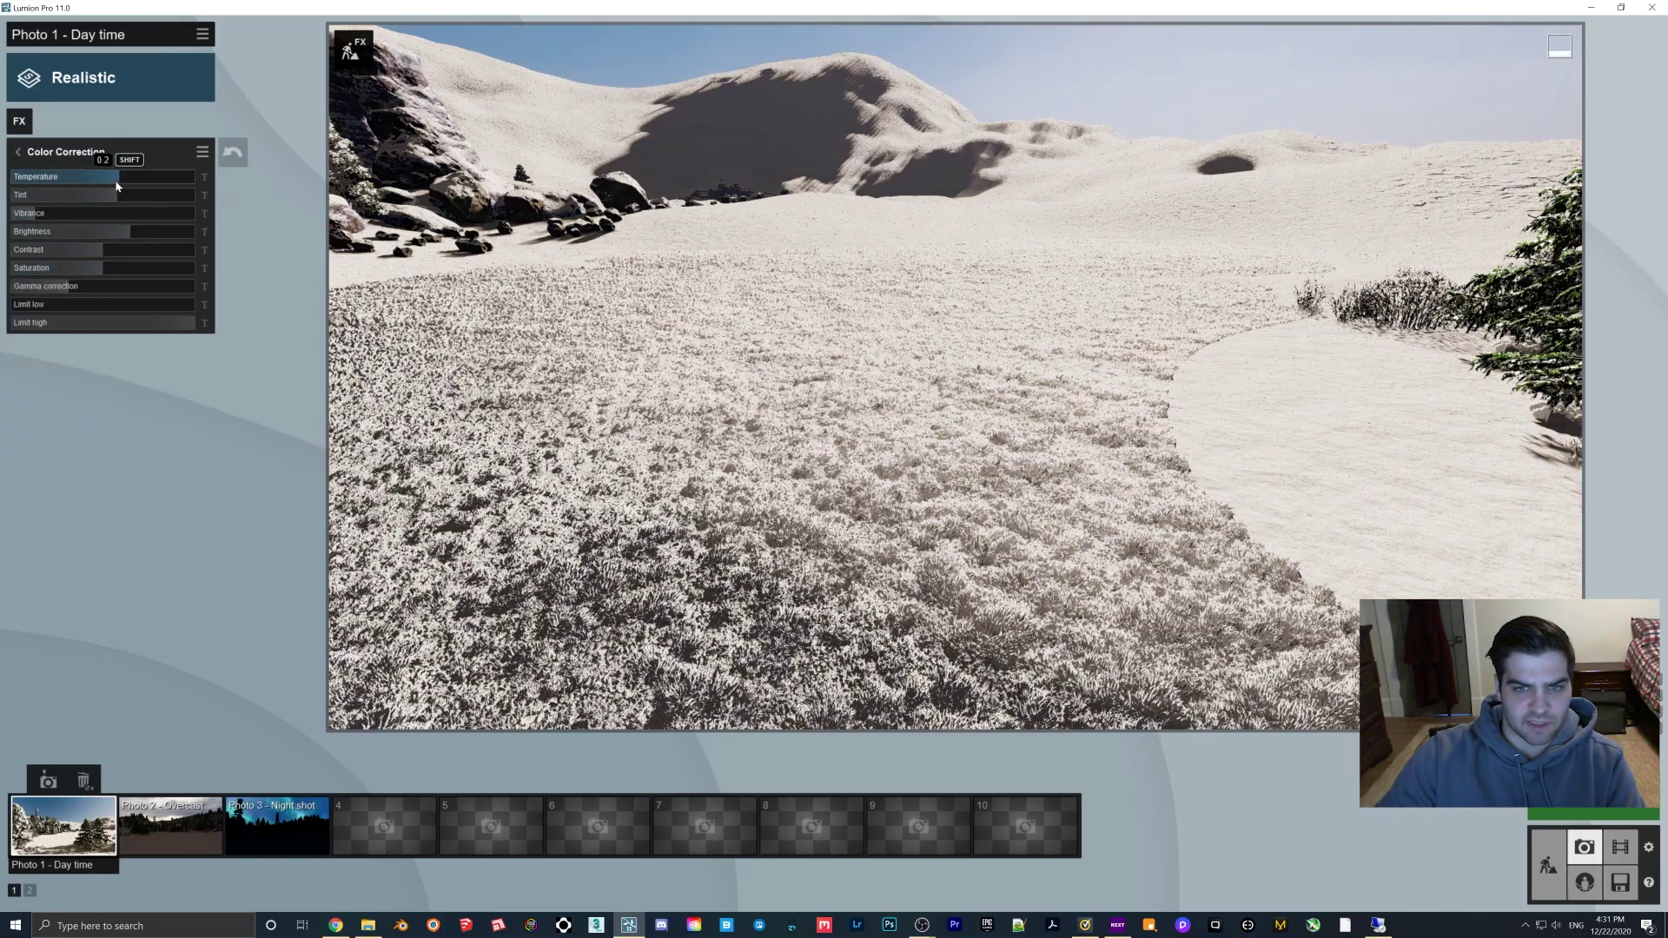
{"action": "left_click", "coordinate": [17, 152]}
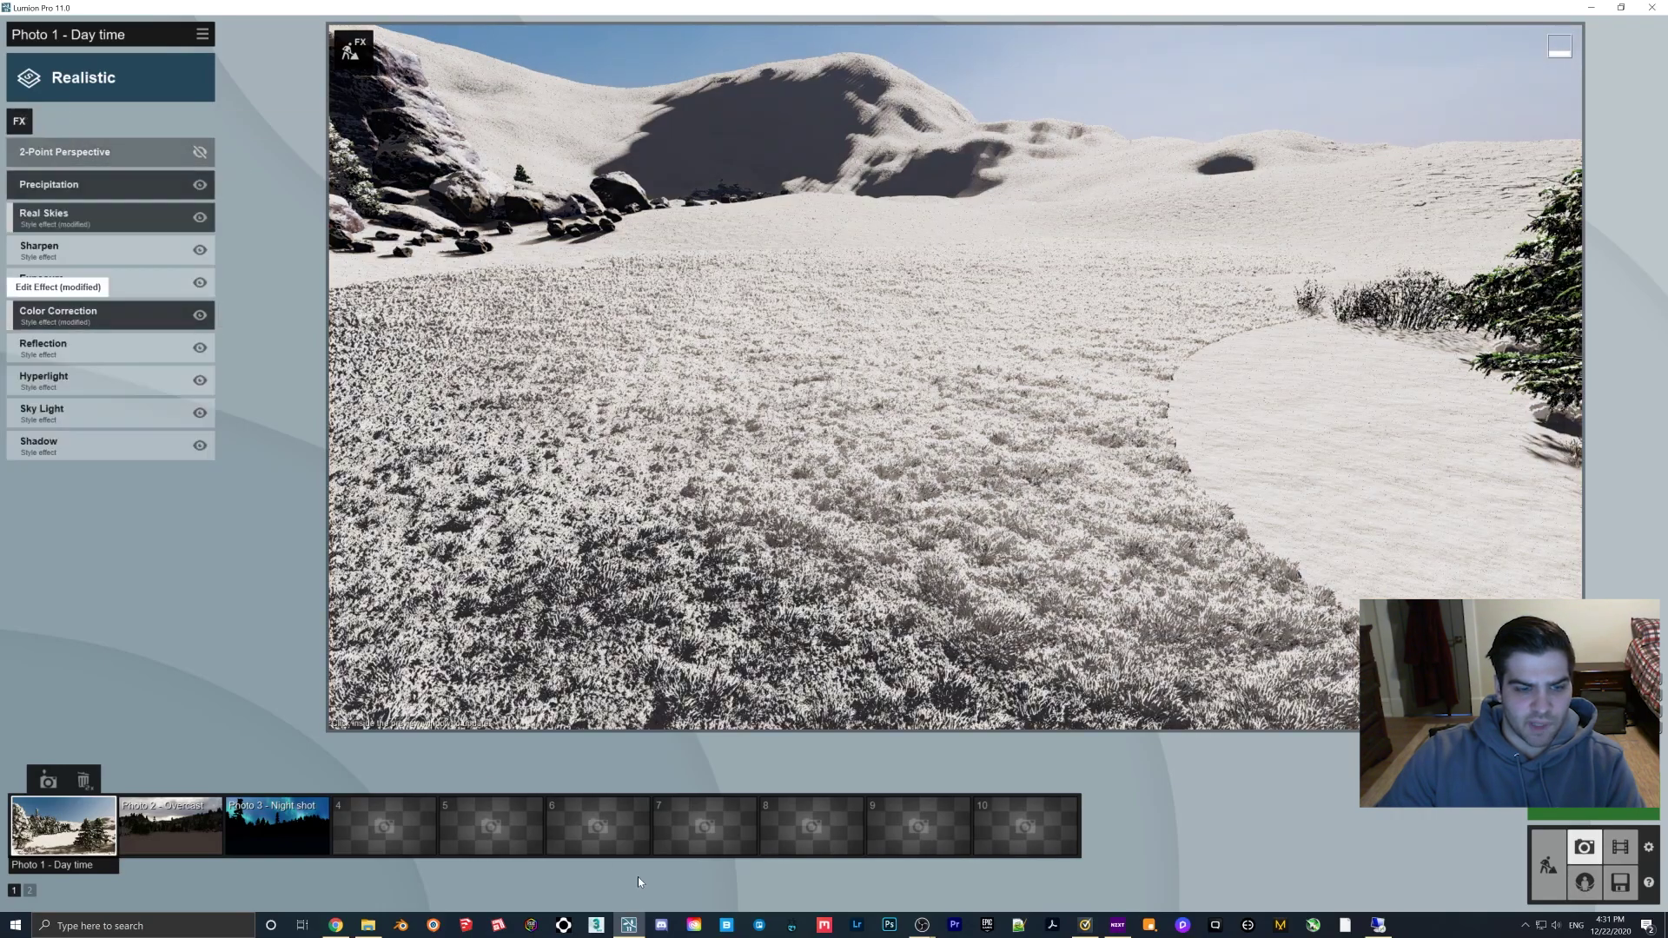
Step: Store the current view in photo slot 4 and add a Precipitation effect set to snow with a precipitation phase of 0.5
{"action": "left_click", "coordinate": [384, 782]}
{"action": "left_click", "coordinate": [111, 77]}
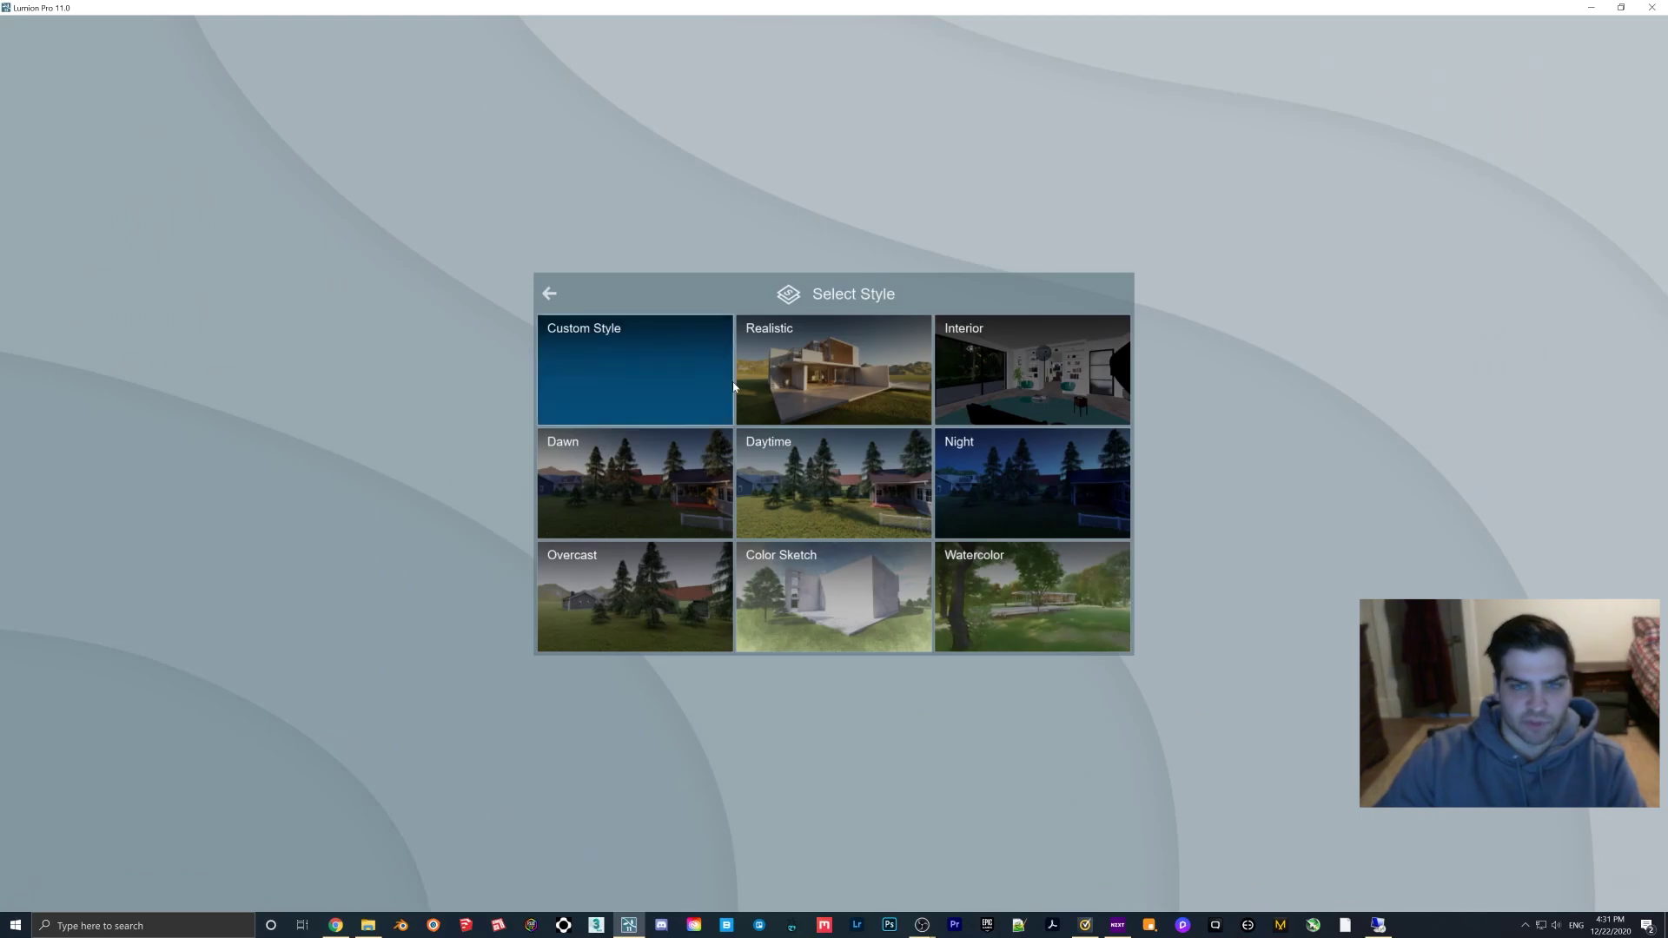
{"action": "left_click", "coordinate": [549, 295]}
{"action": "left_click", "coordinate": [19, 121]}
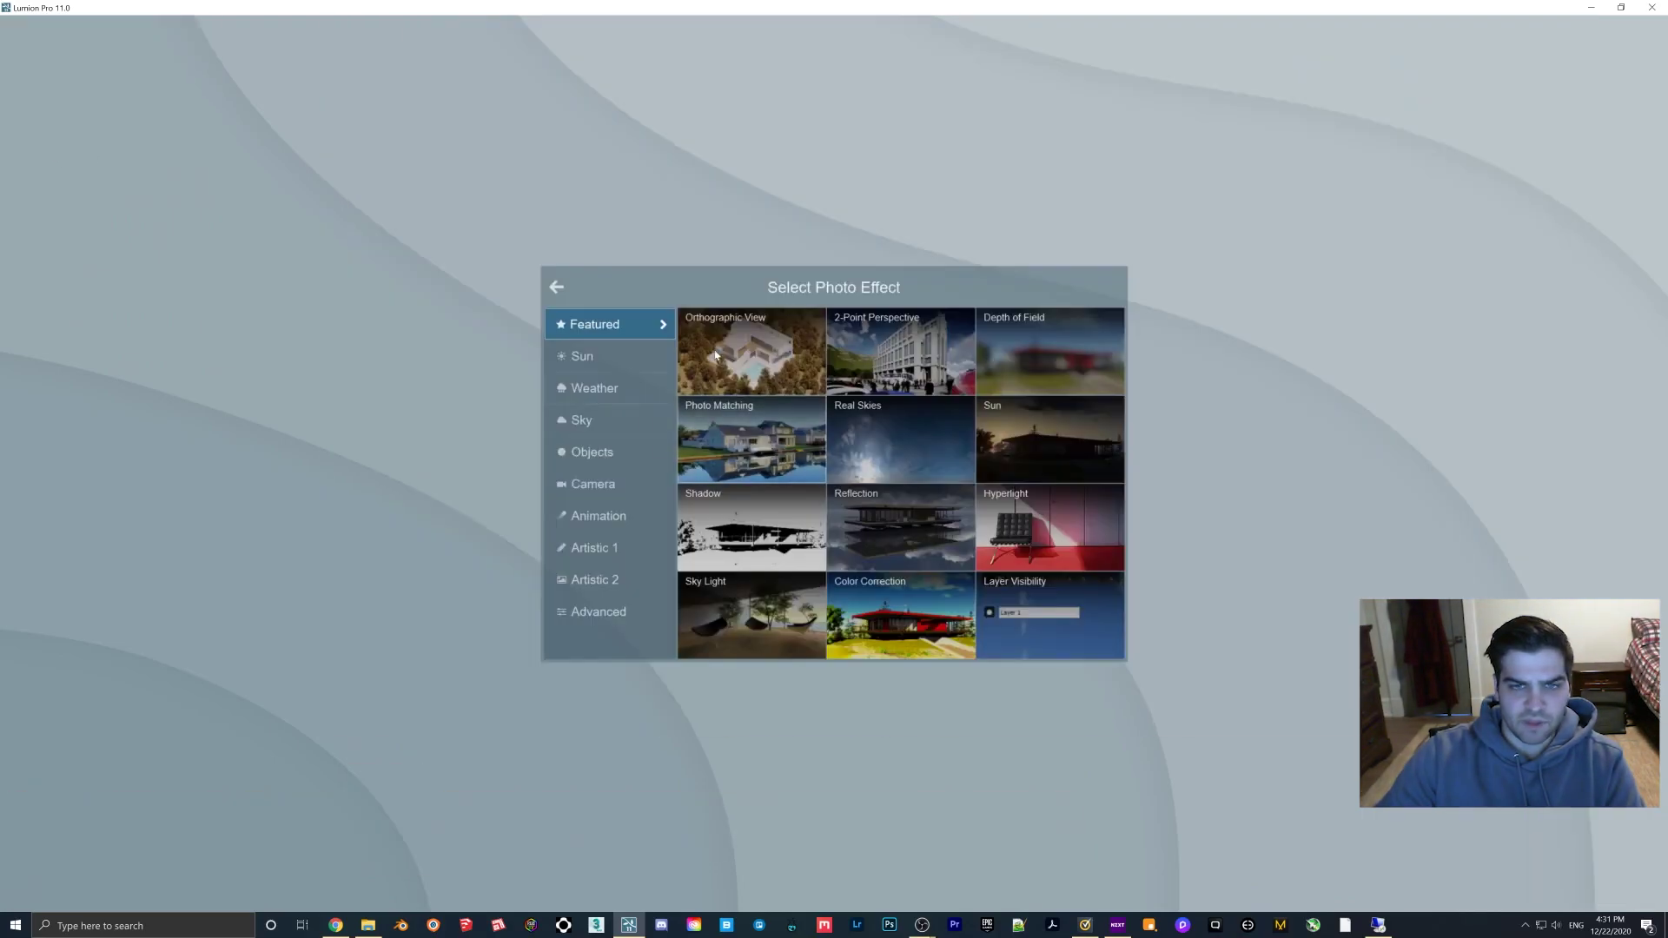
{"action": "left_click", "coordinate": [617, 387]}
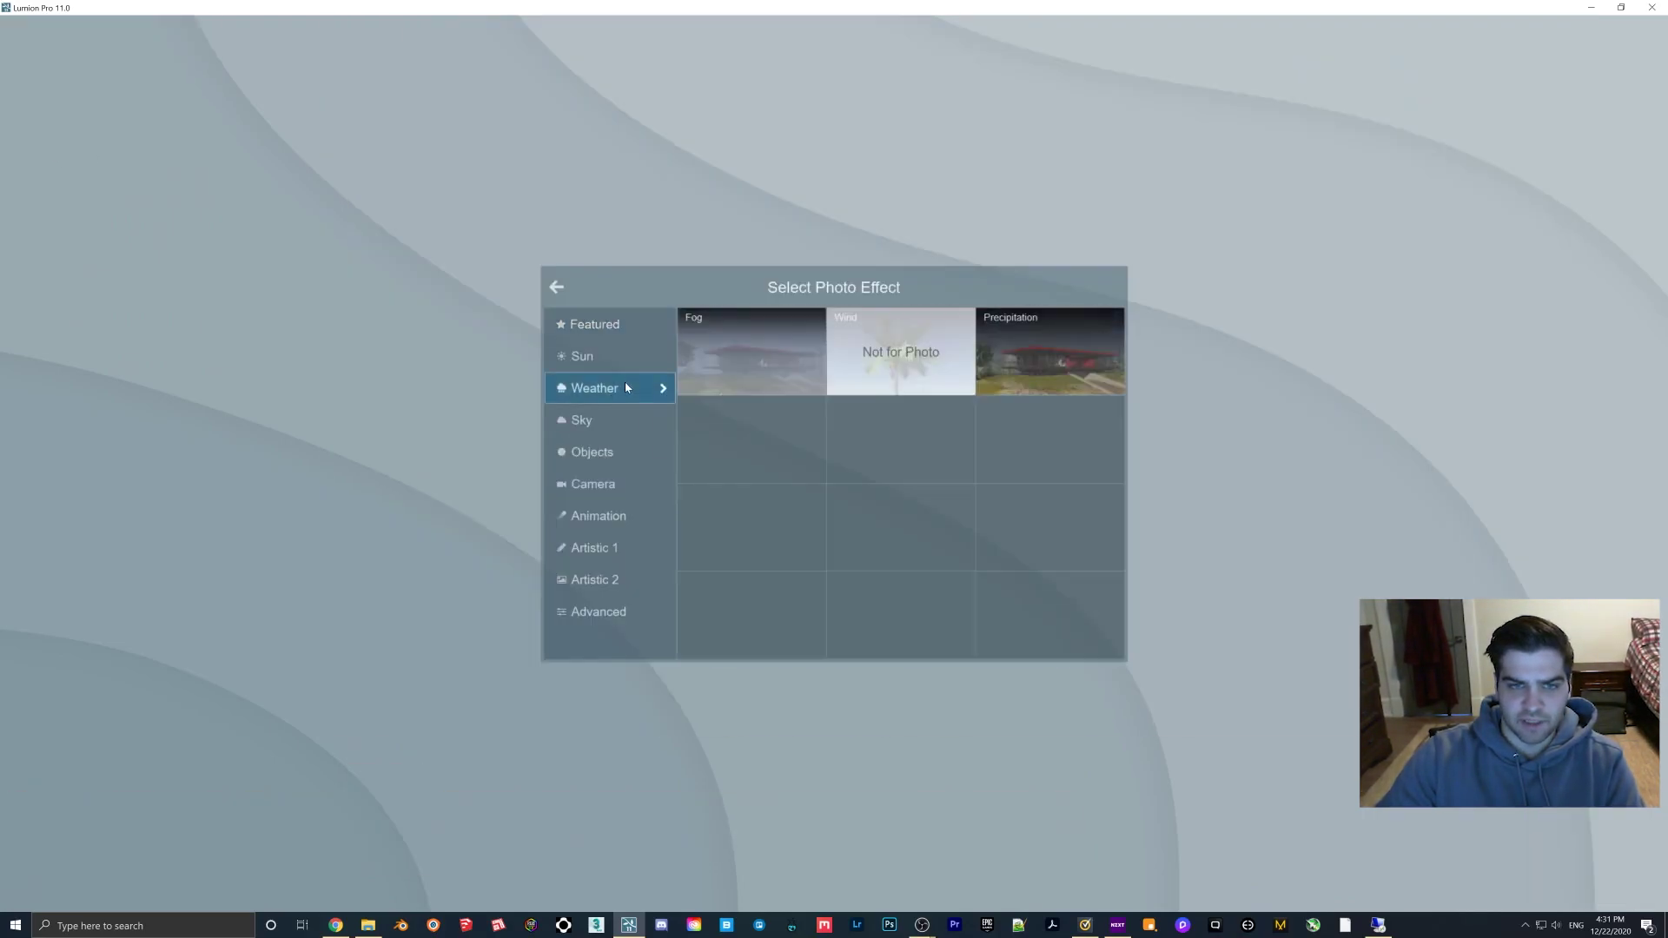
{"action": "left_click", "coordinate": [1050, 351]}
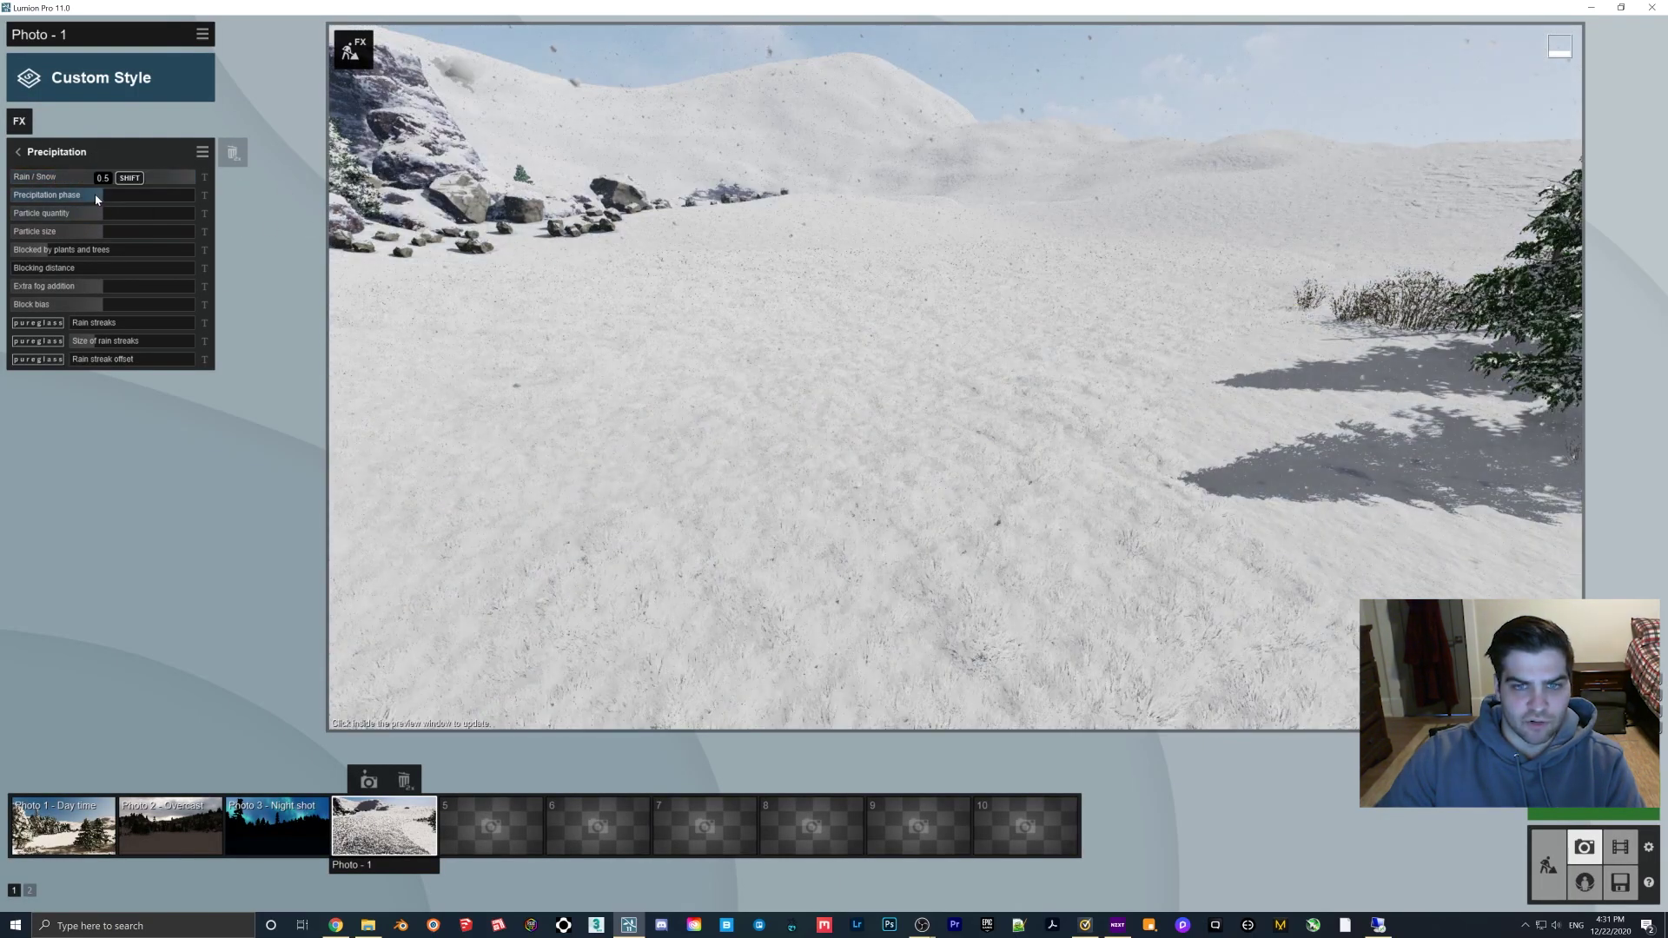
Step: Lower the Precipitation effect's particle quantity to about a quarter of its range
{"action": "mouse_move", "coordinate": [590, 314]}
{"action": "right_mouse_down"}
{"action": "mouse_move", "coordinate": [594, 428]}
{"action": "mouse_move", "coordinate": [591, 347]}
{"action": "right_mouse_up"}
{"action": "key", "text": "w"}
{"action": "key", "text": "s"}
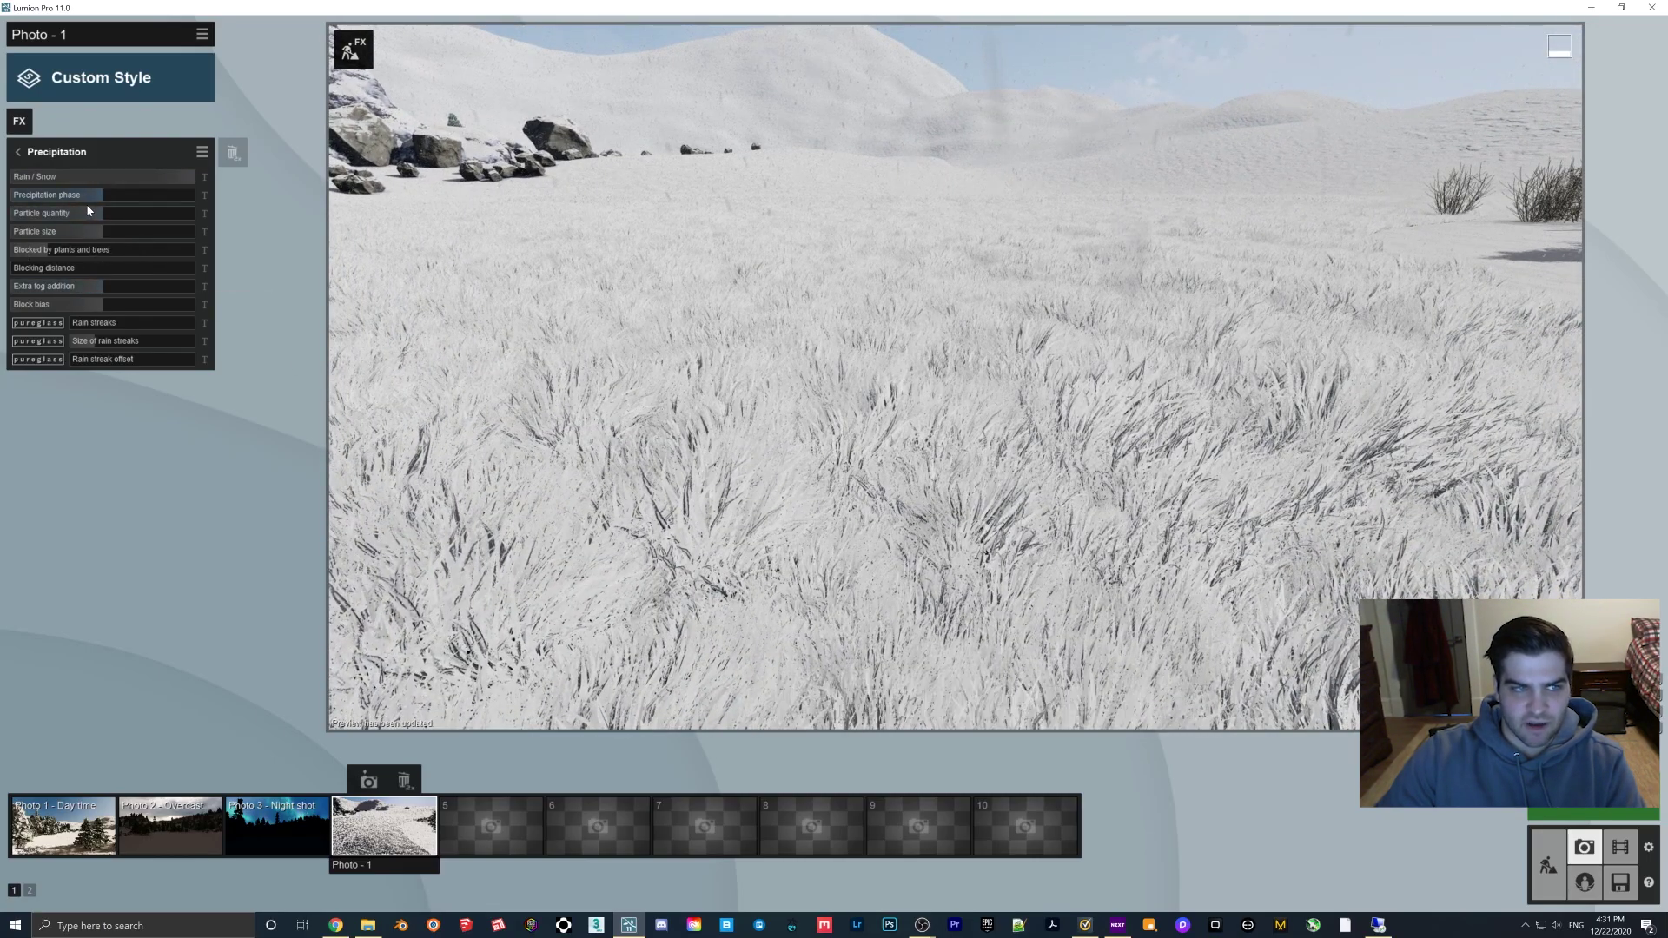
{"action": "left_click_drag", "start_coordinate": [97, 217], "coordinate": [58, 217]}
Step: Examine how the snow covers the grass plane from farther back and from close to the ground
{"action": "key", "text": "s"}
{"action": "right_click_drag", "start_coordinate": [643, 426], "coordinate": [647, 383]}
{"action": "right_click_drag", "start_coordinate": [1025, 373], "coordinate": [1048, 333]}
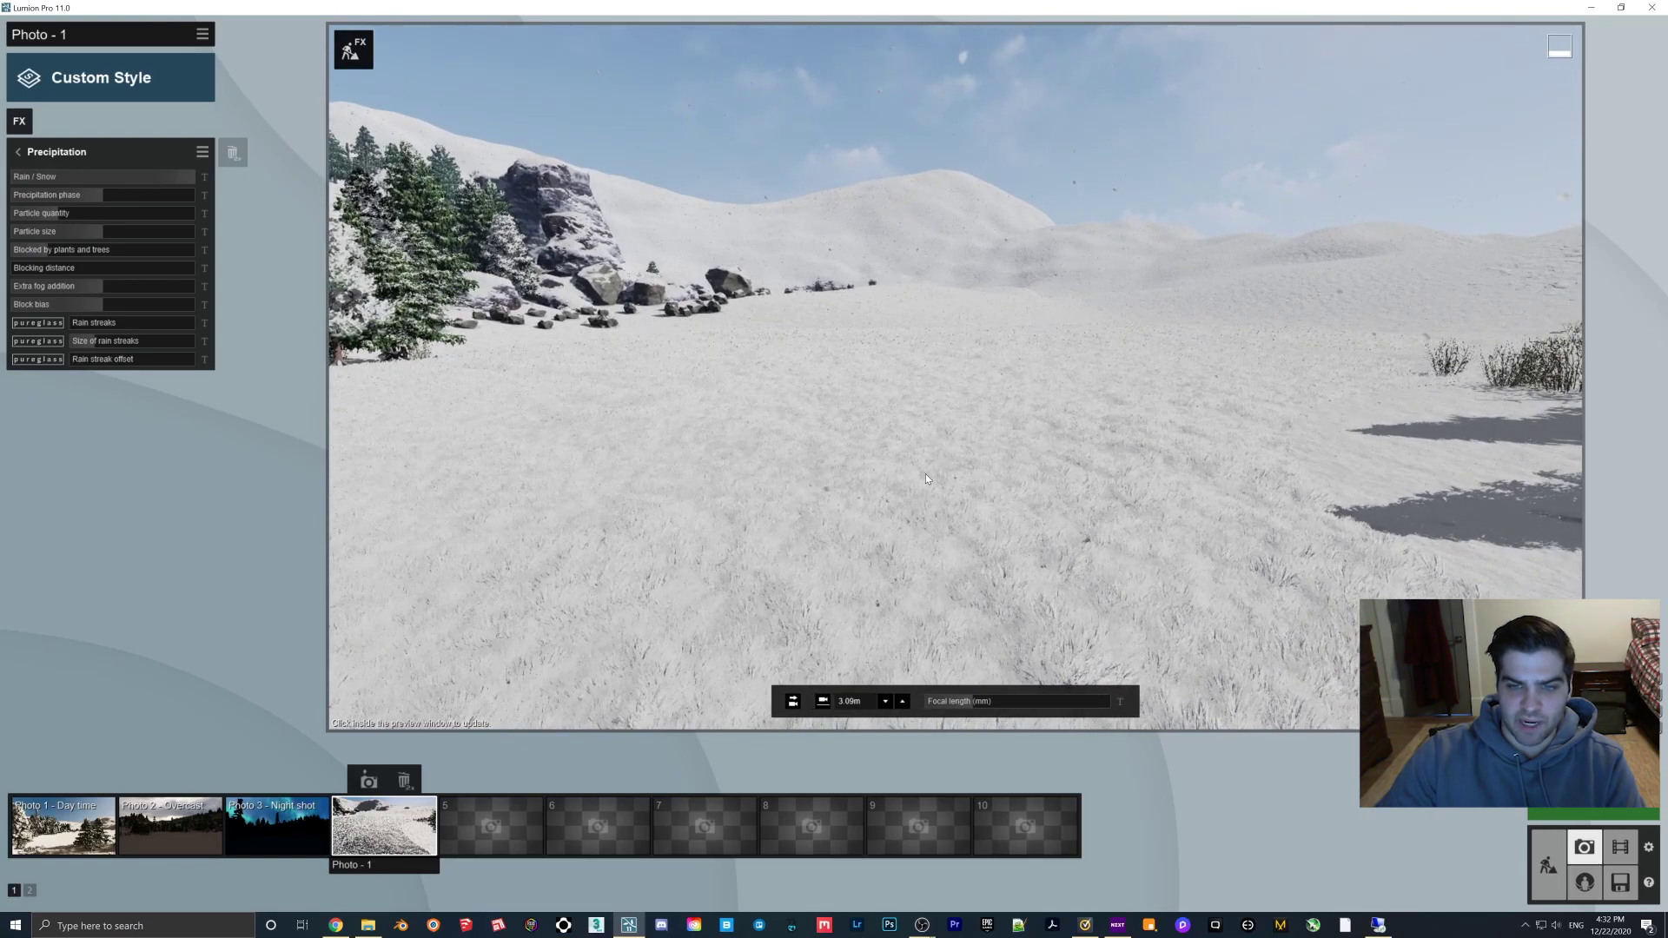
{"action": "right_click_drag", "start_coordinate": [926, 479], "coordinate": [926, 479]}
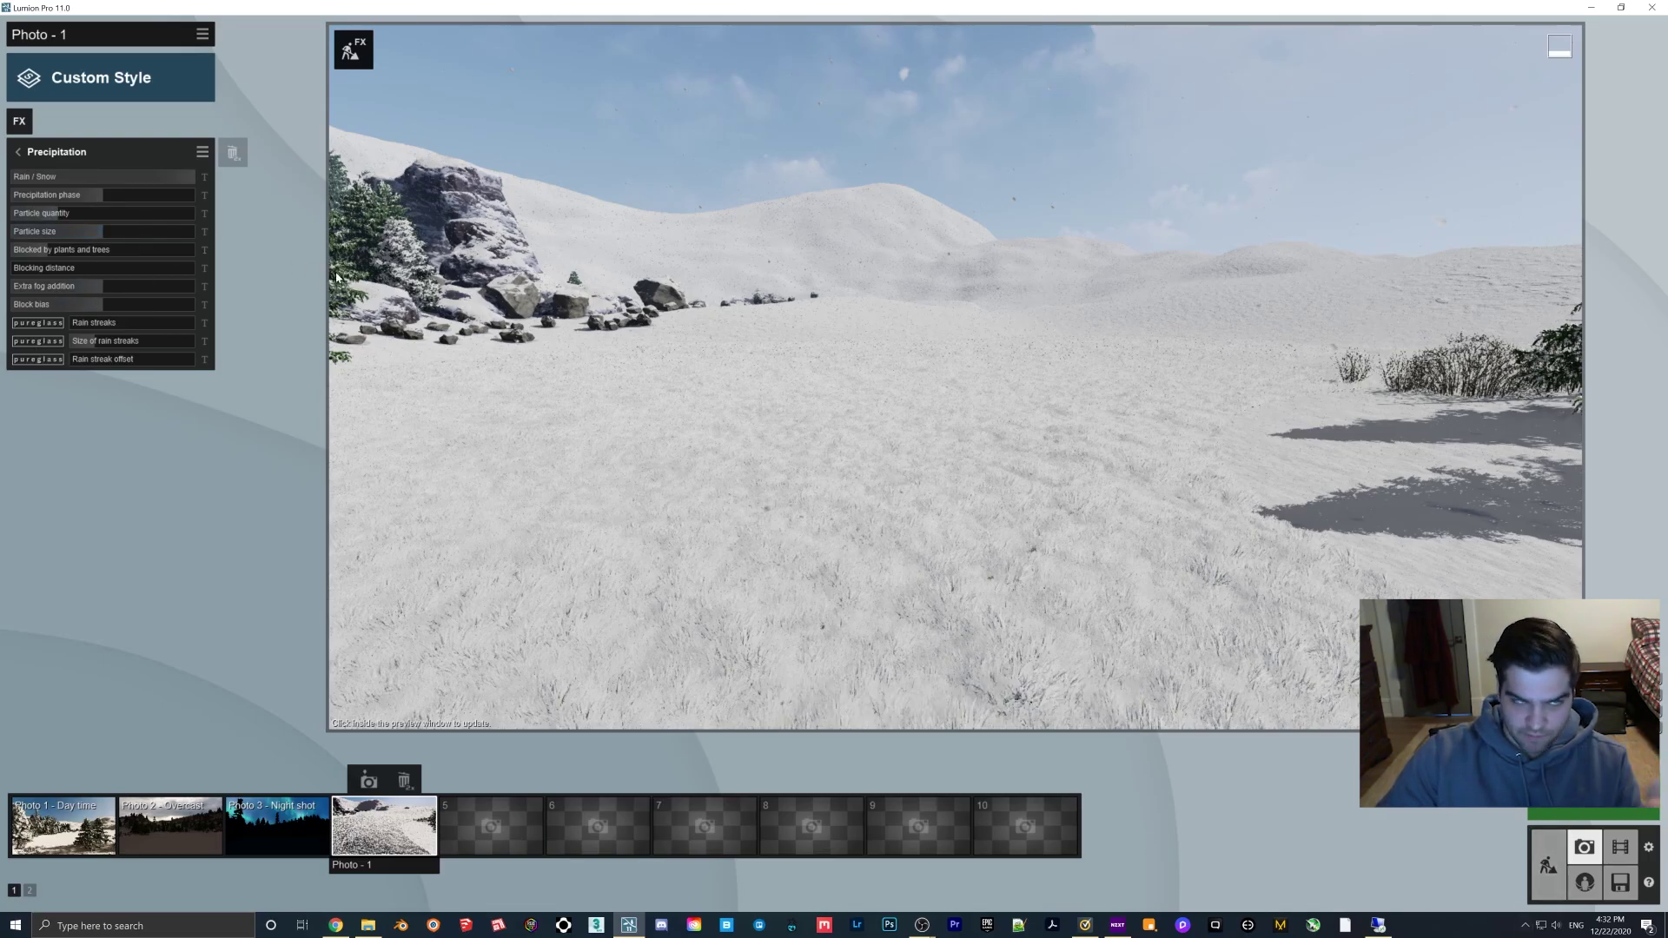
{"action": "key", "text": "s"}
{"action": "right_click_drag", "start_coordinate": [897, 462], "coordinate": [952, 631]}
{"action": "key", "text": "w"}
{"action": "right_click_drag", "start_coordinate": [937, 553], "coordinate": [913, 630]}
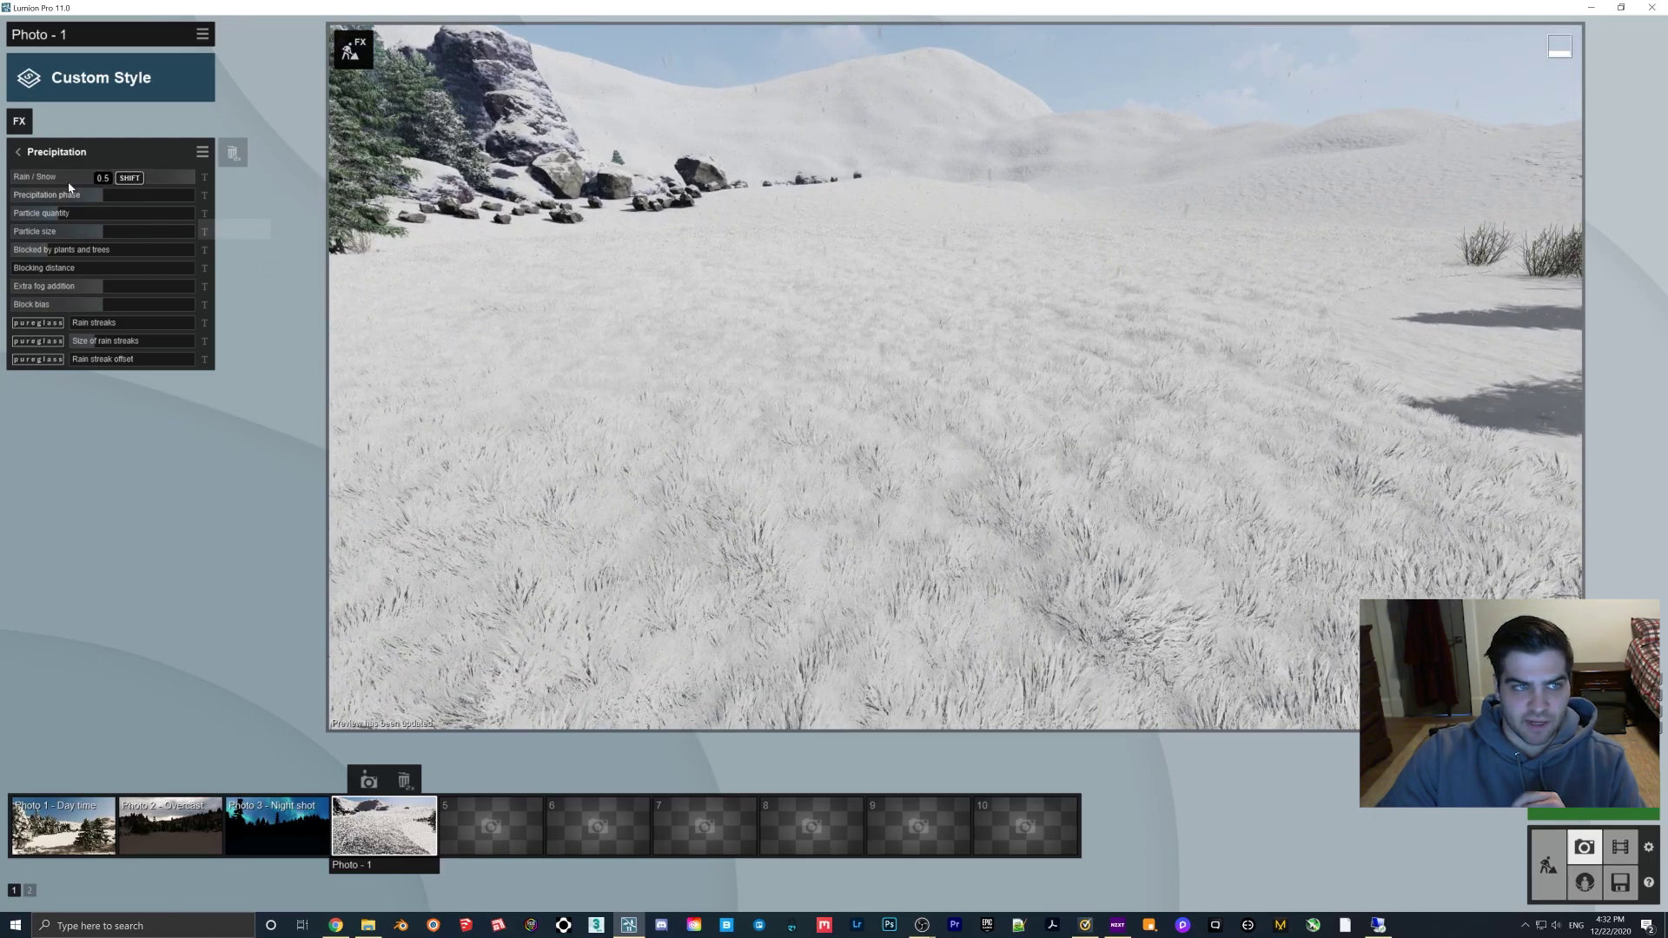
Step: Add a Sharpen effect to the new photo and raise its intensity to the maximum
{"action": "left_click", "coordinate": [34, 152]}
{"action": "left_click", "coordinate": [23, 130]}
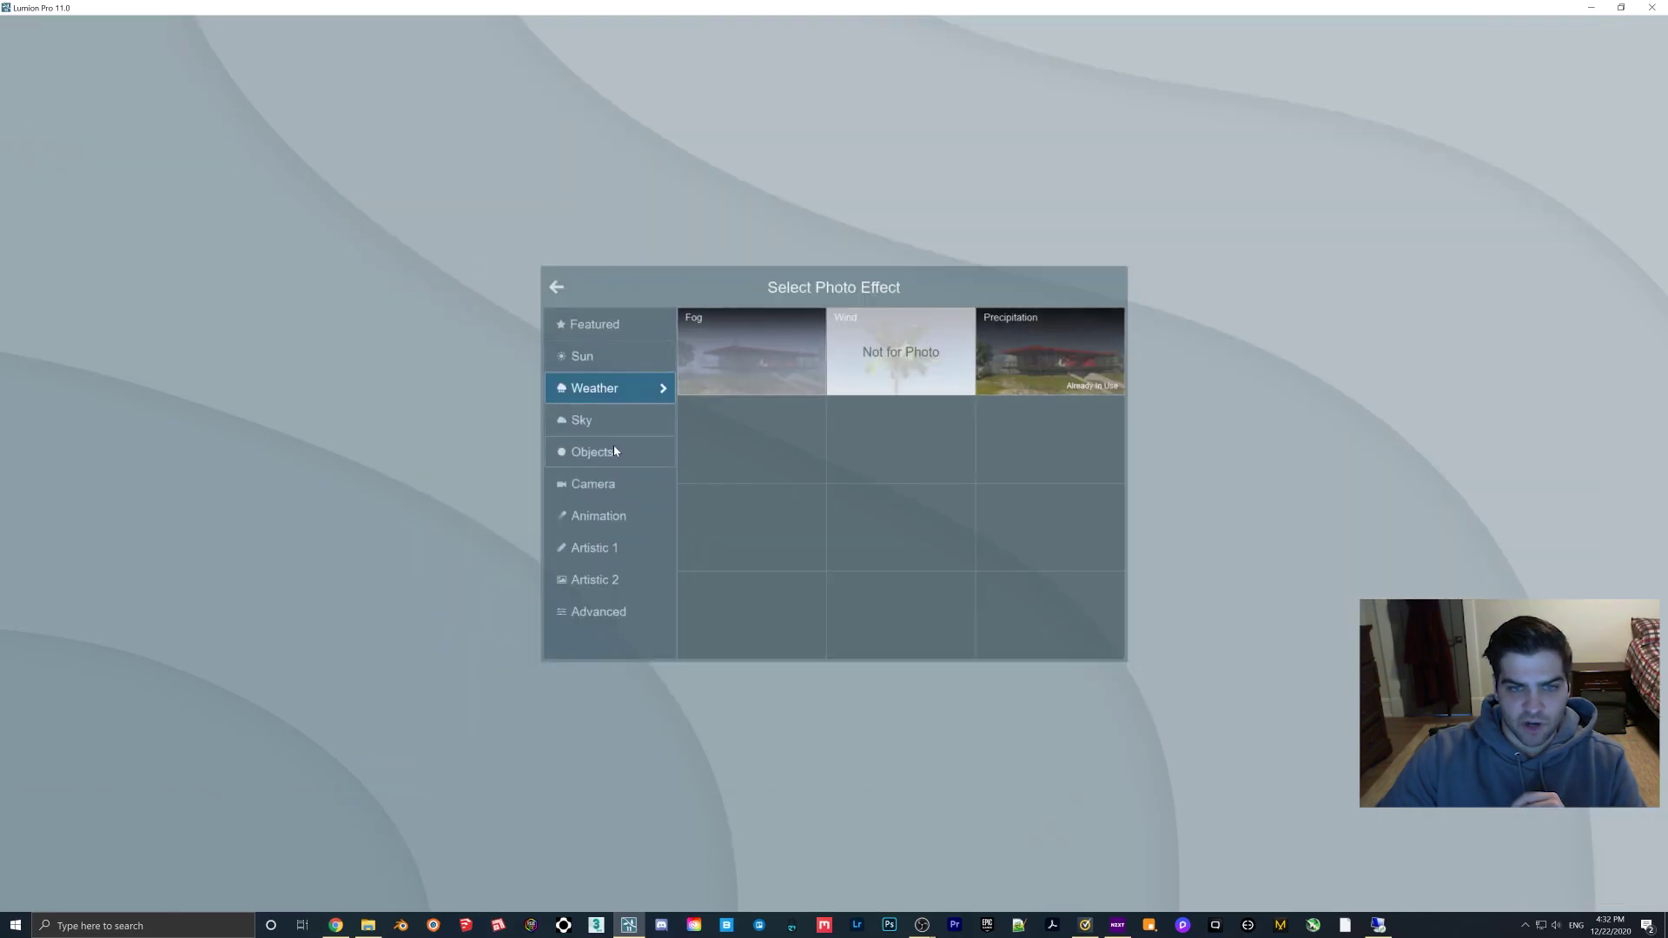
{"action": "left_click", "coordinate": [614, 452]}
{"action": "left_click", "coordinate": [616, 484]}
{"action": "left_click", "coordinate": [624, 528]}
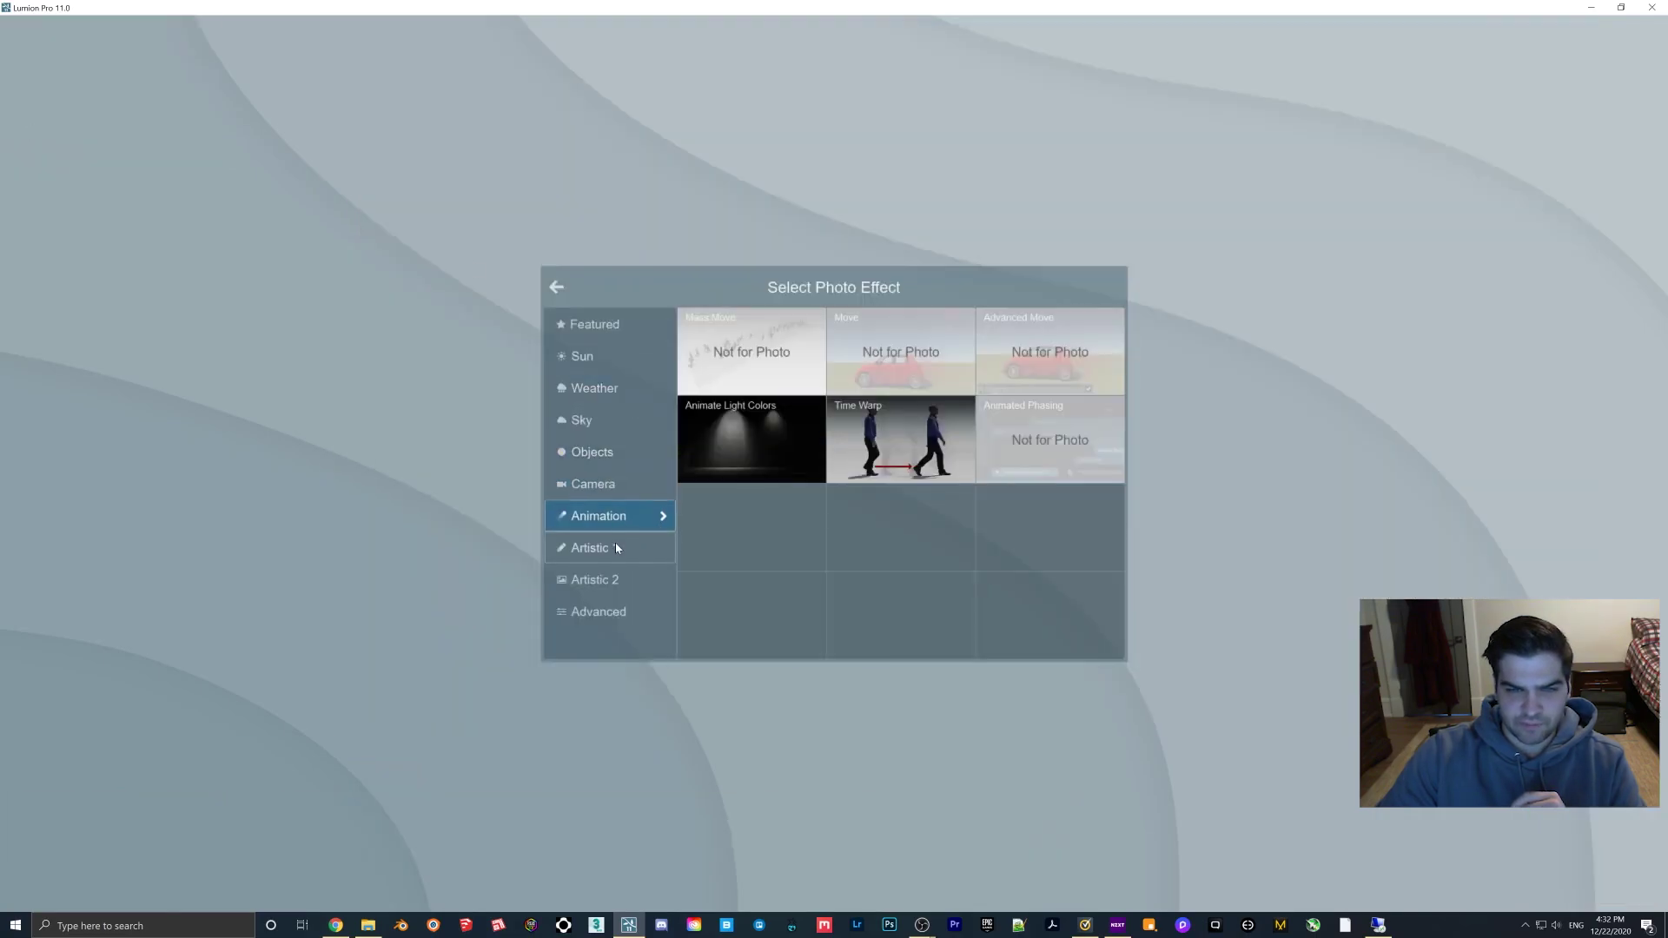
{"action": "left_click", "coordinate": [618, 548]}
{"action": "left_click", "coordinate": [626, 581]}
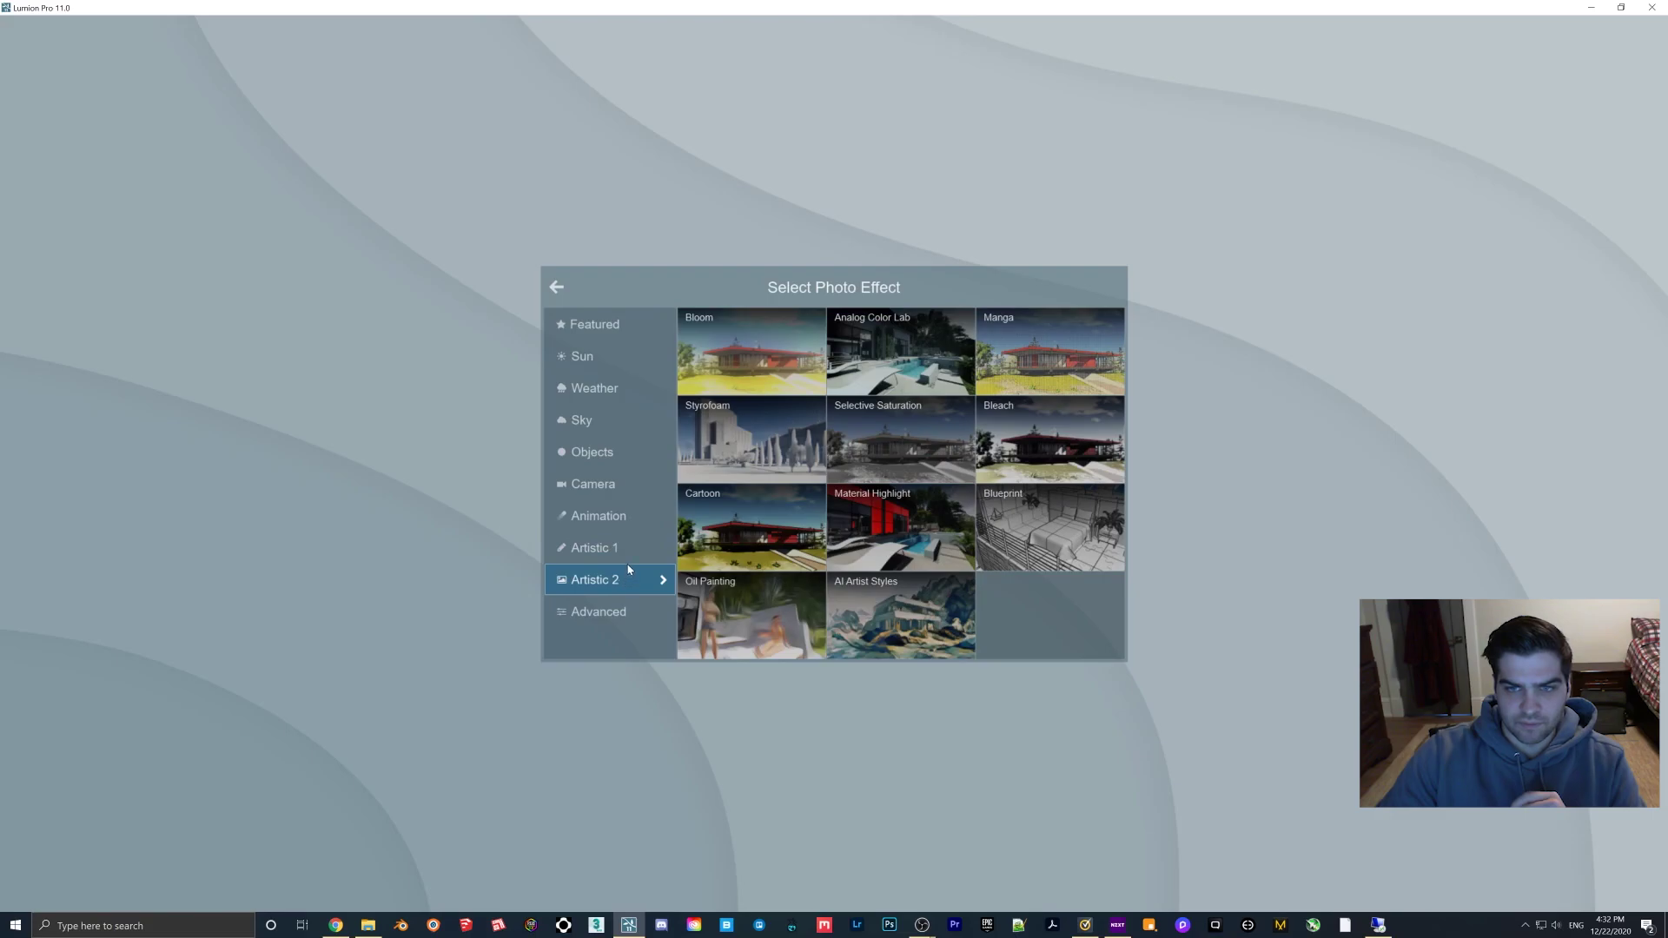
{"action": "left_click", "coordinate": [629, 556]}
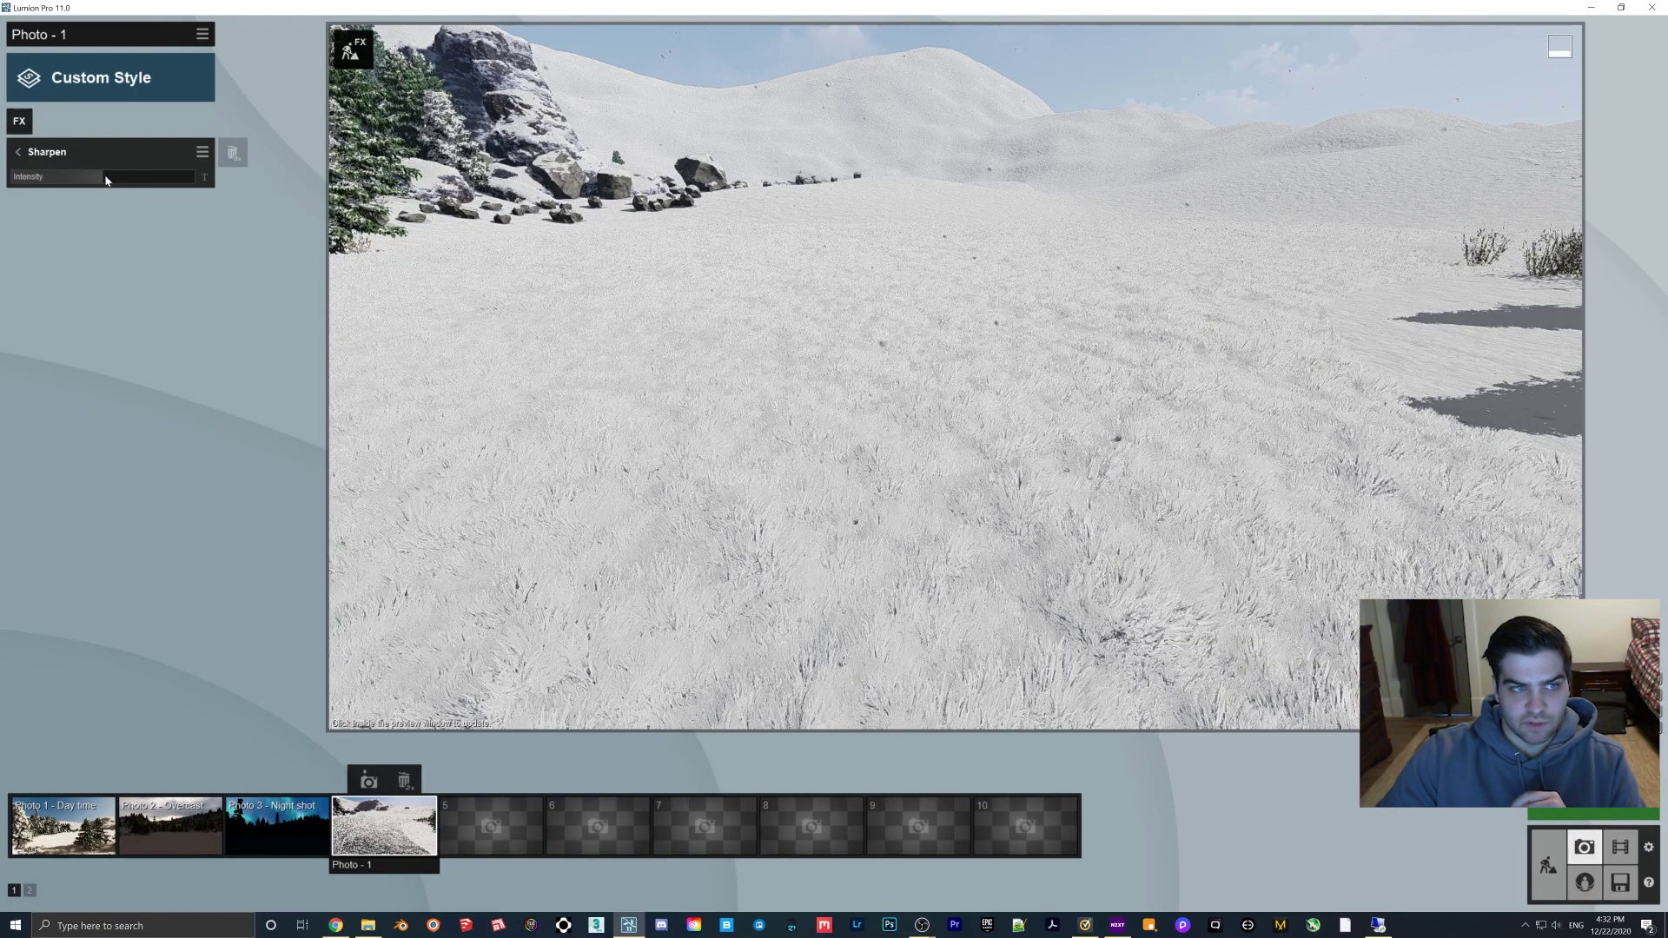
{"action": "left_click_drag", "start_coordinate": [105, 180], "coordinate": [195, 179]}
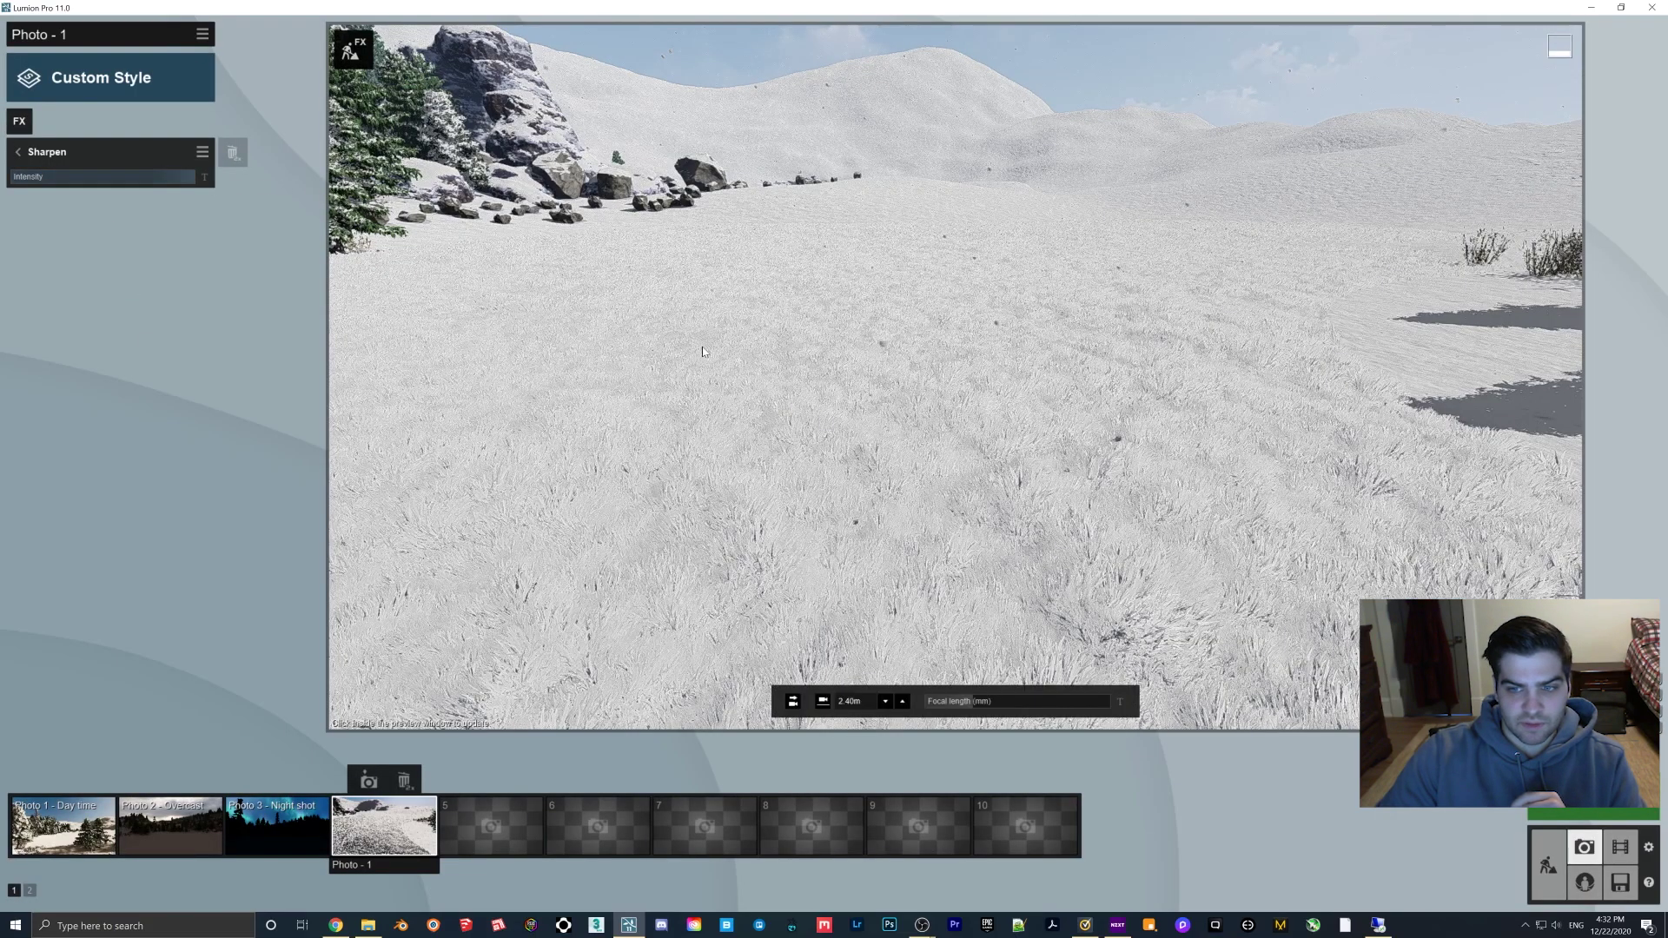
Step: Check the sharpened snowy grass up close and delete the Sharpen effect from the photo
{"action": "key", "text": "w"}
{"action": "right_click_drag", "start_coordinate": [869, 417], "coordinate": [899, 487]}
{"action": "right_click_drag", "start_coordinate": [764, 413], "coordinate": [744, 379]}
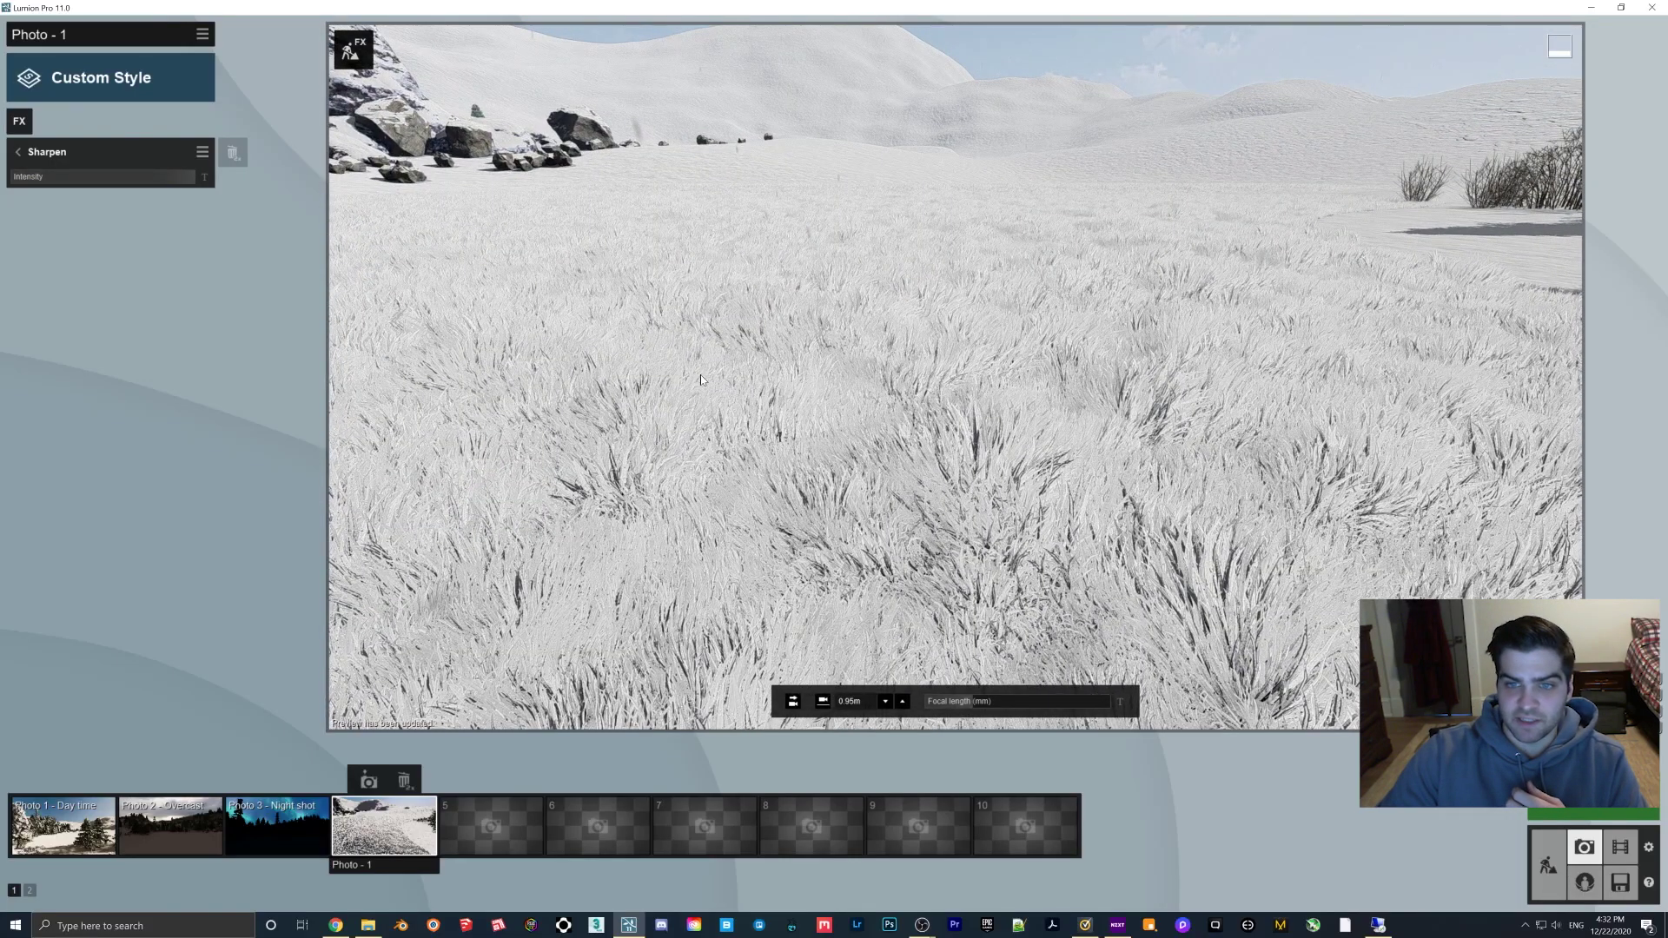
{"action": "double_click", "coordinate": [240, 157]}
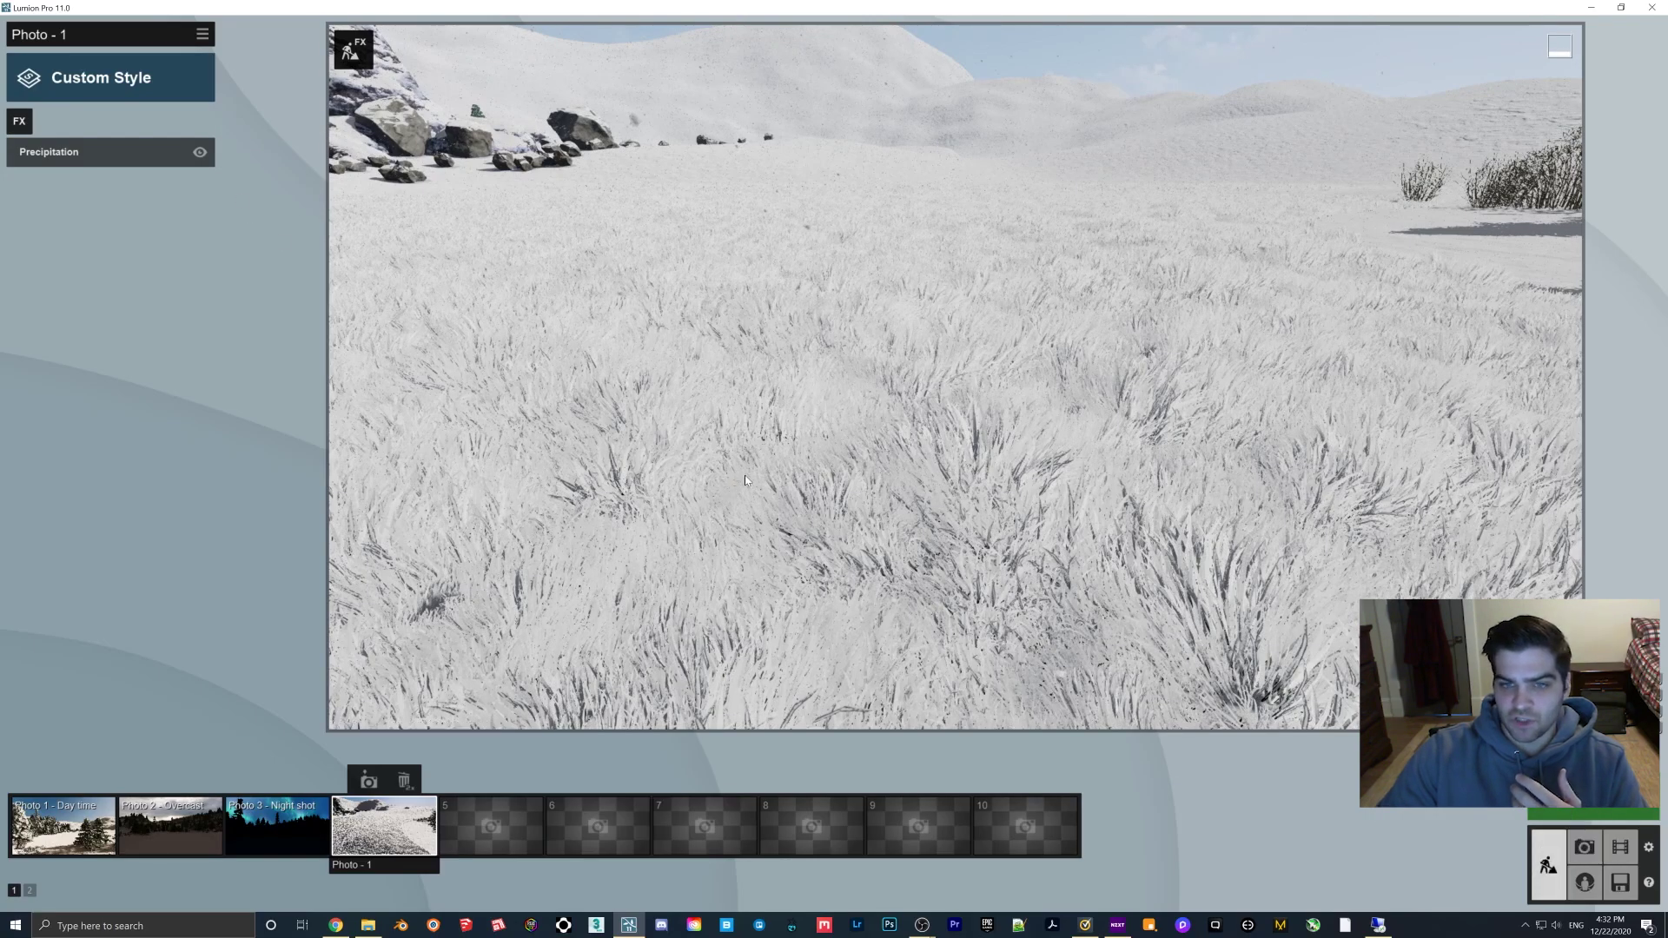
Step: In Build mode, change the grass plane's material to Standard, save it, and check the snow cover in Photo mode
{"action": "left_click", "coordinate": [1541, 849]}
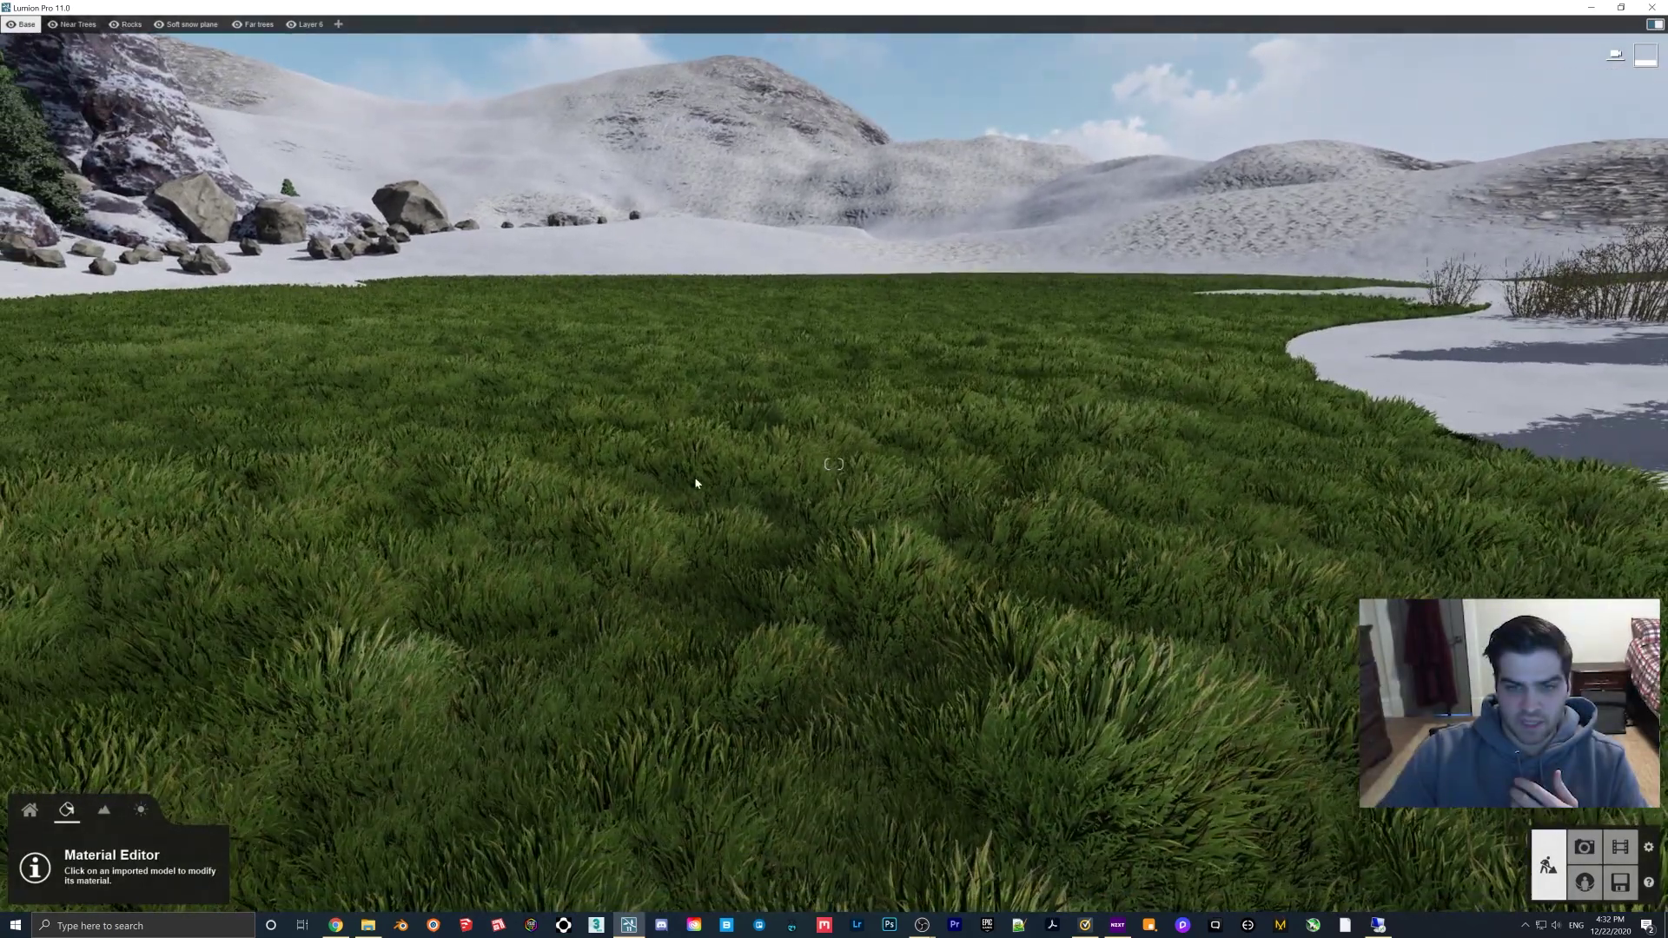
{"action": "left_click", "coordinate": [732, 509]}
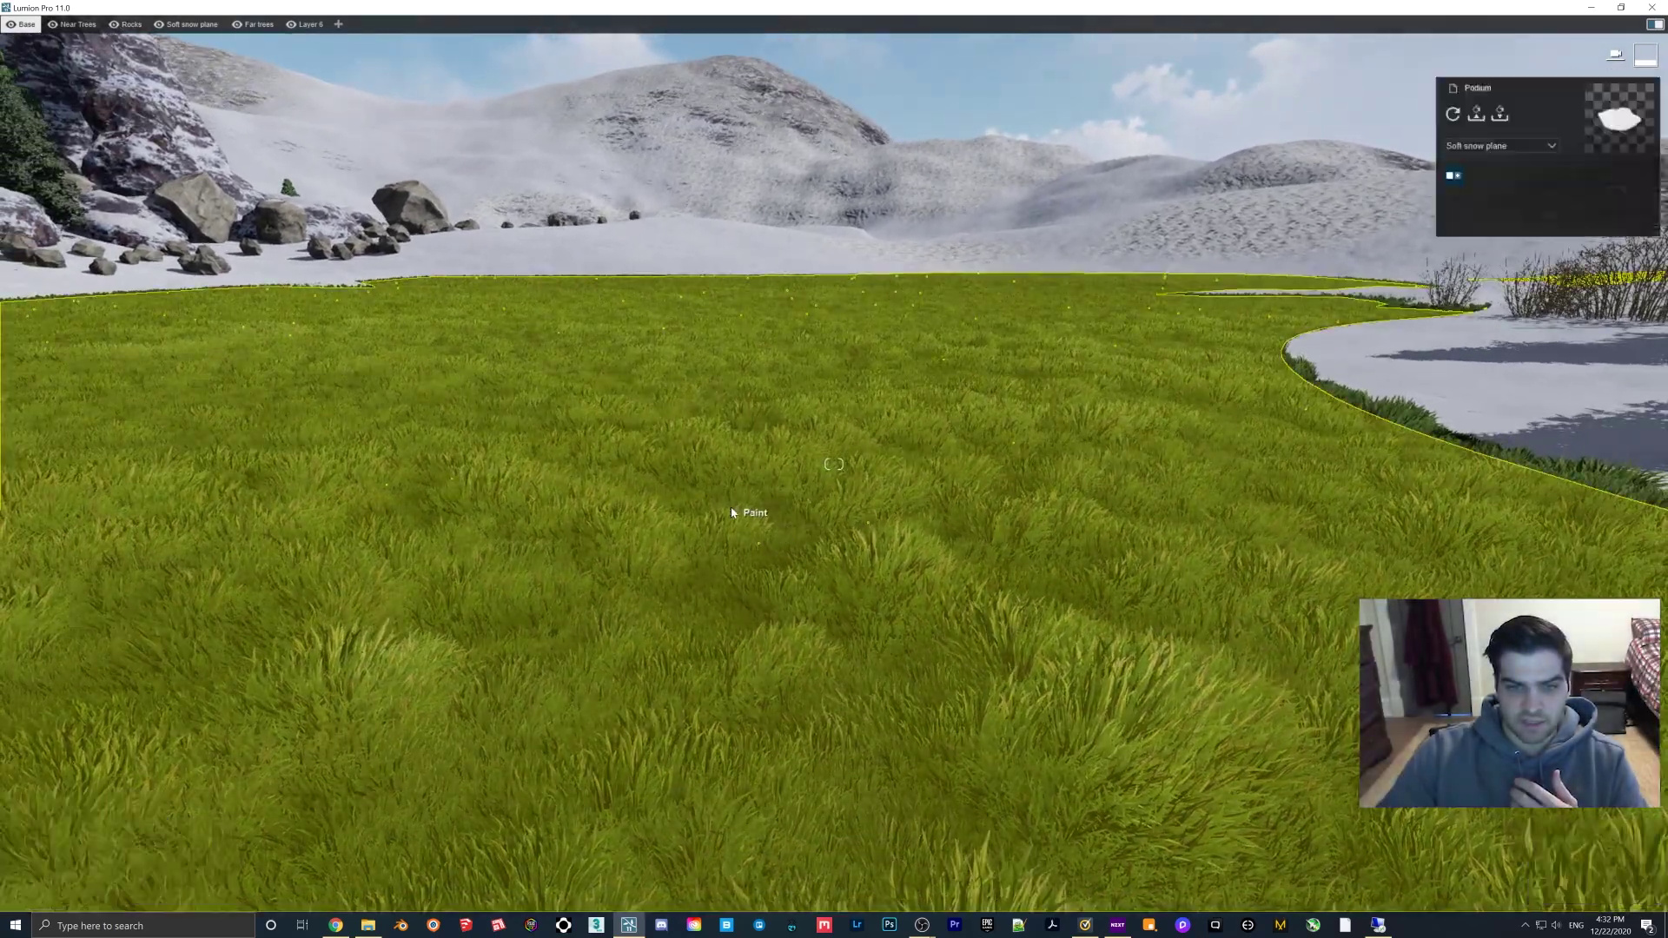
{"action": "left_click", "coordinate": [79, 593]}
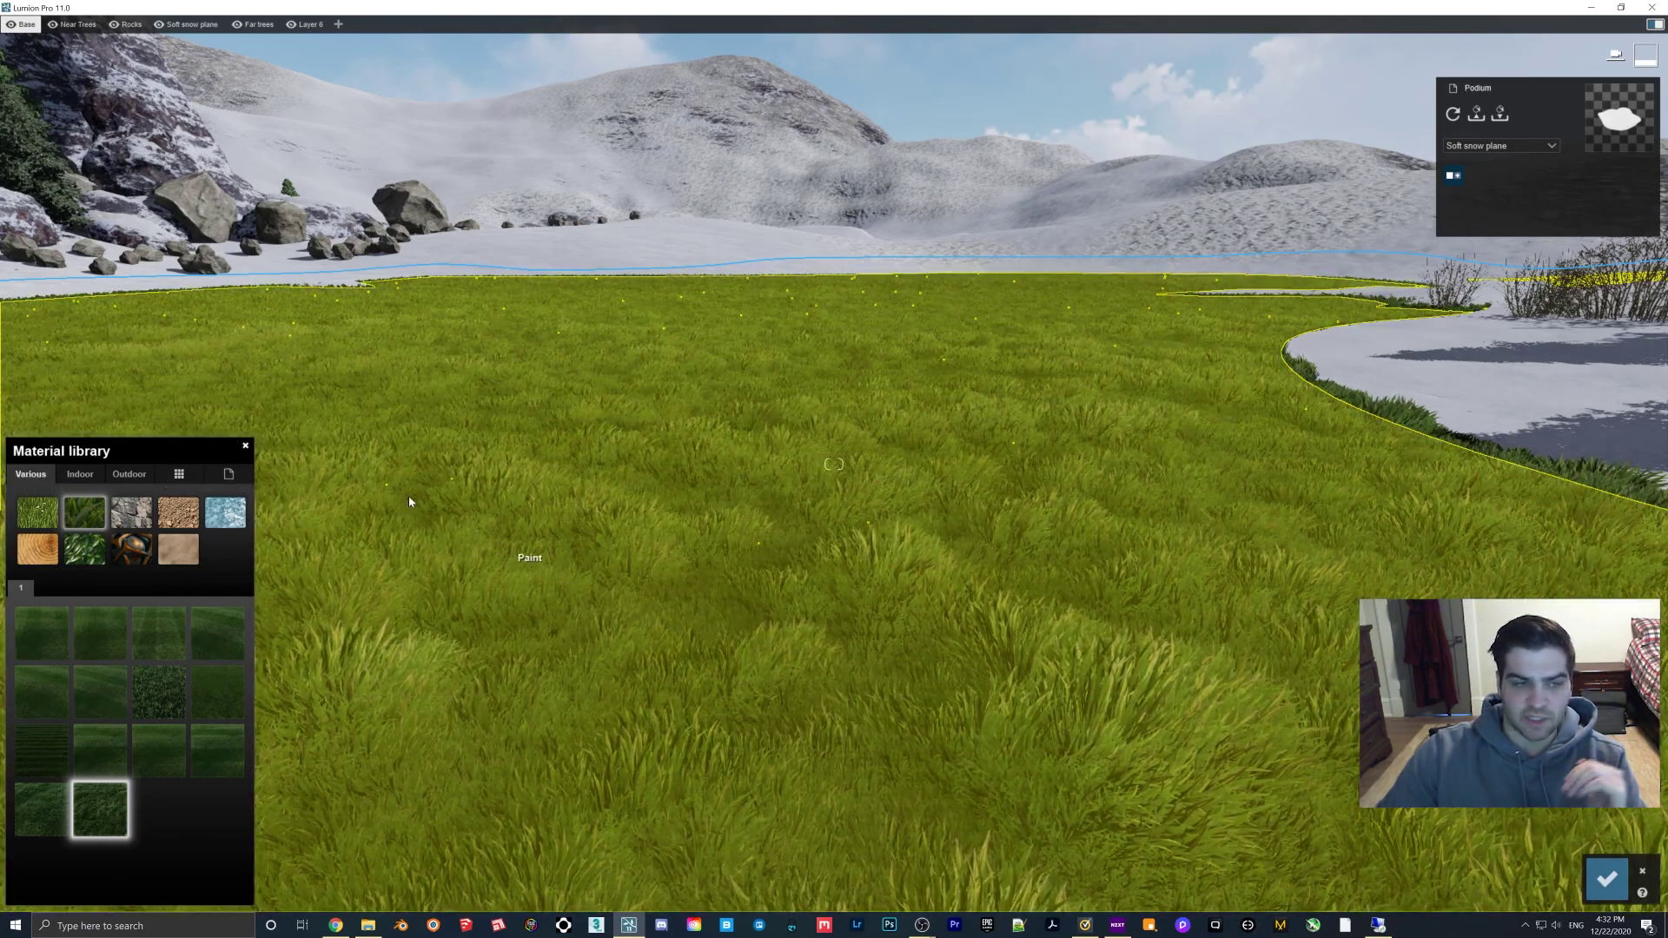
{"action": "left_click", "coordinate": [179, 473]}
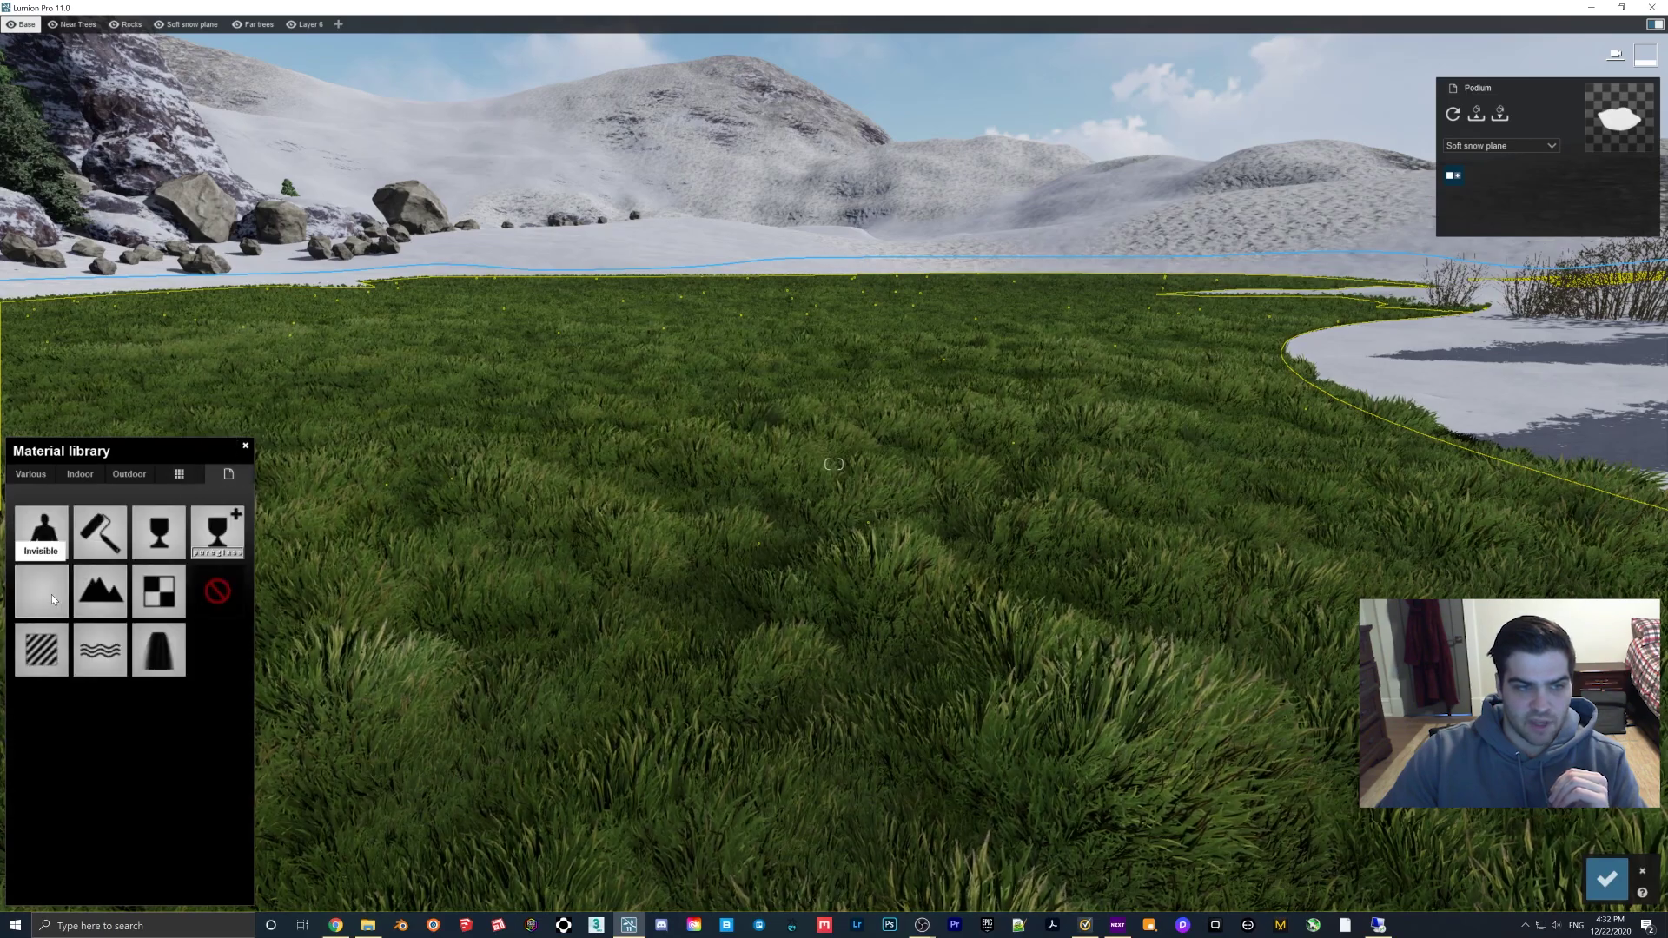
{"action": "left_click", "coordinate": [50, 594]}
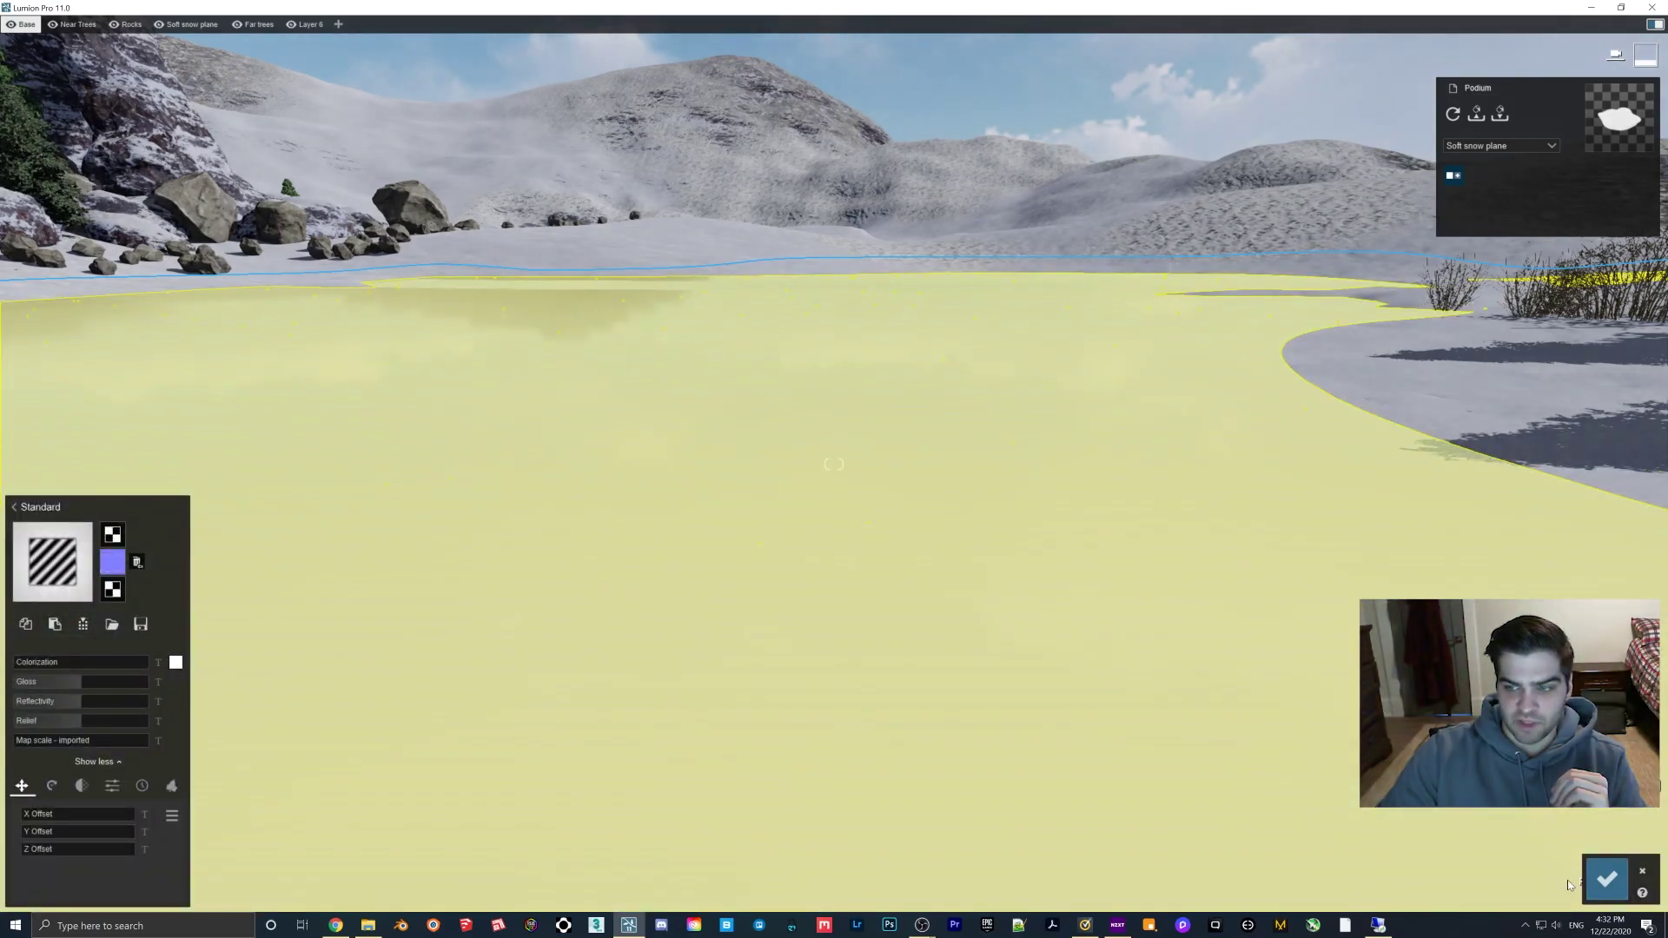
{"action": "left_click", "coordinate": [1607, 879]}
{"action": "left_click", "coordinate": [1584, 848]}
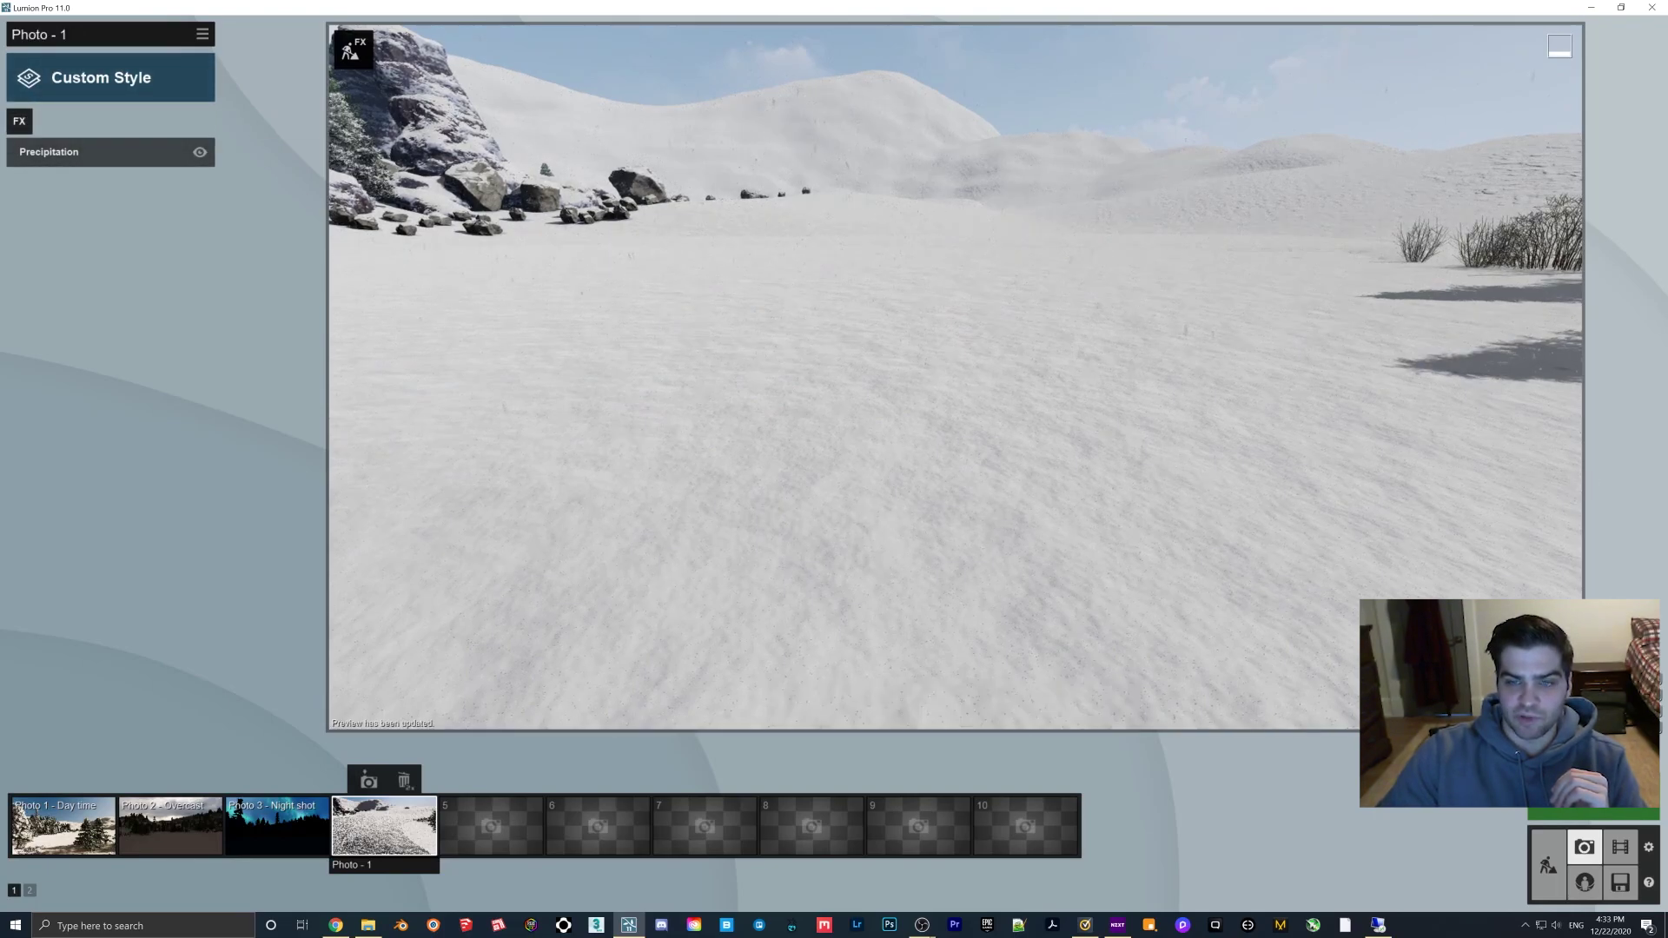
Step: Back in Build mode, replace the plane's Standard material with the soil material Evermotion Sand 001 2048
{"action": "left_click", "coordinate": [1550, 864]}
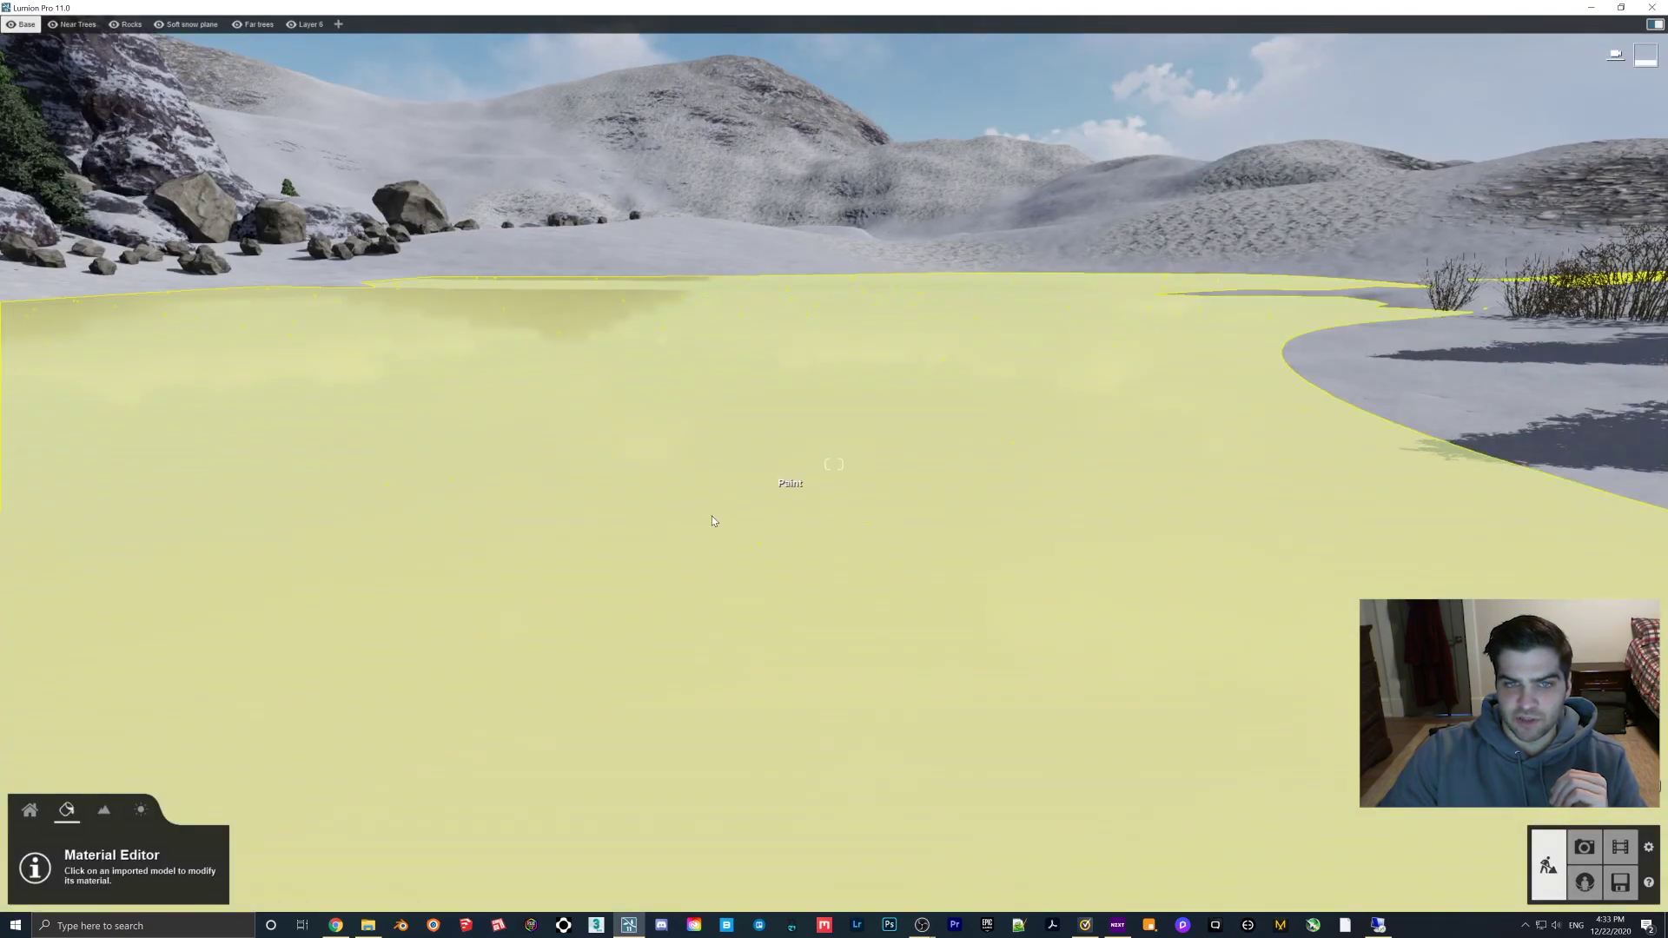
{"action": "left_click", "coordinate": [695, 526]}
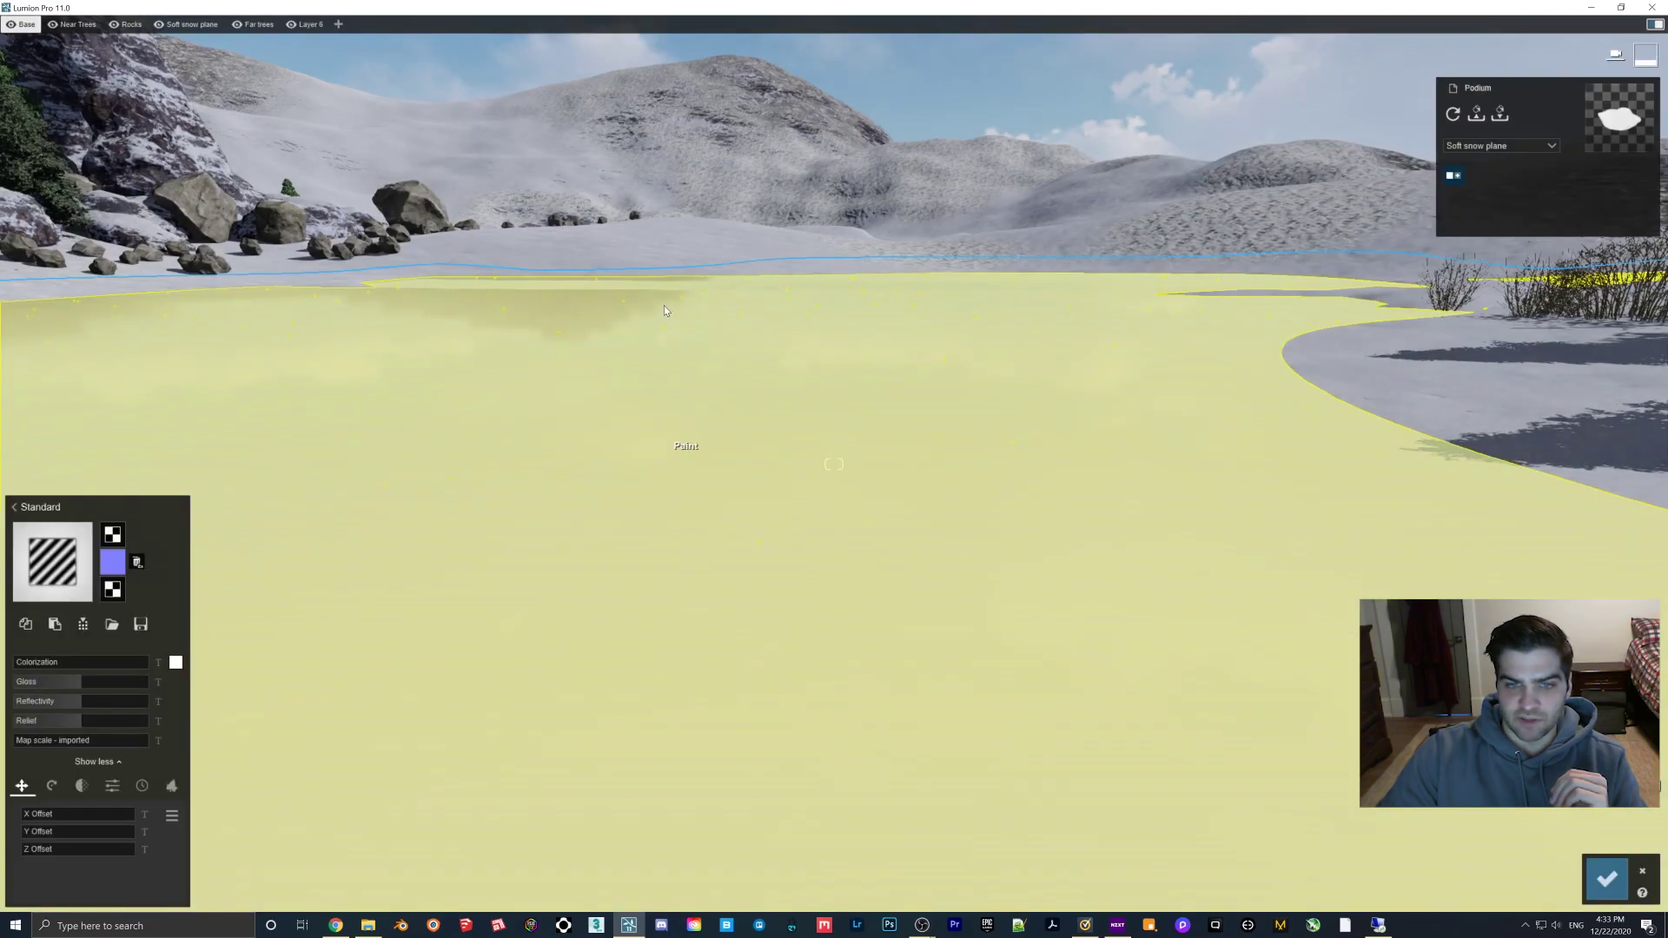
{"action": "left_click", "coordinate": [59, 559]}
{"action": "left_click", "coordinate": [33, 477]}
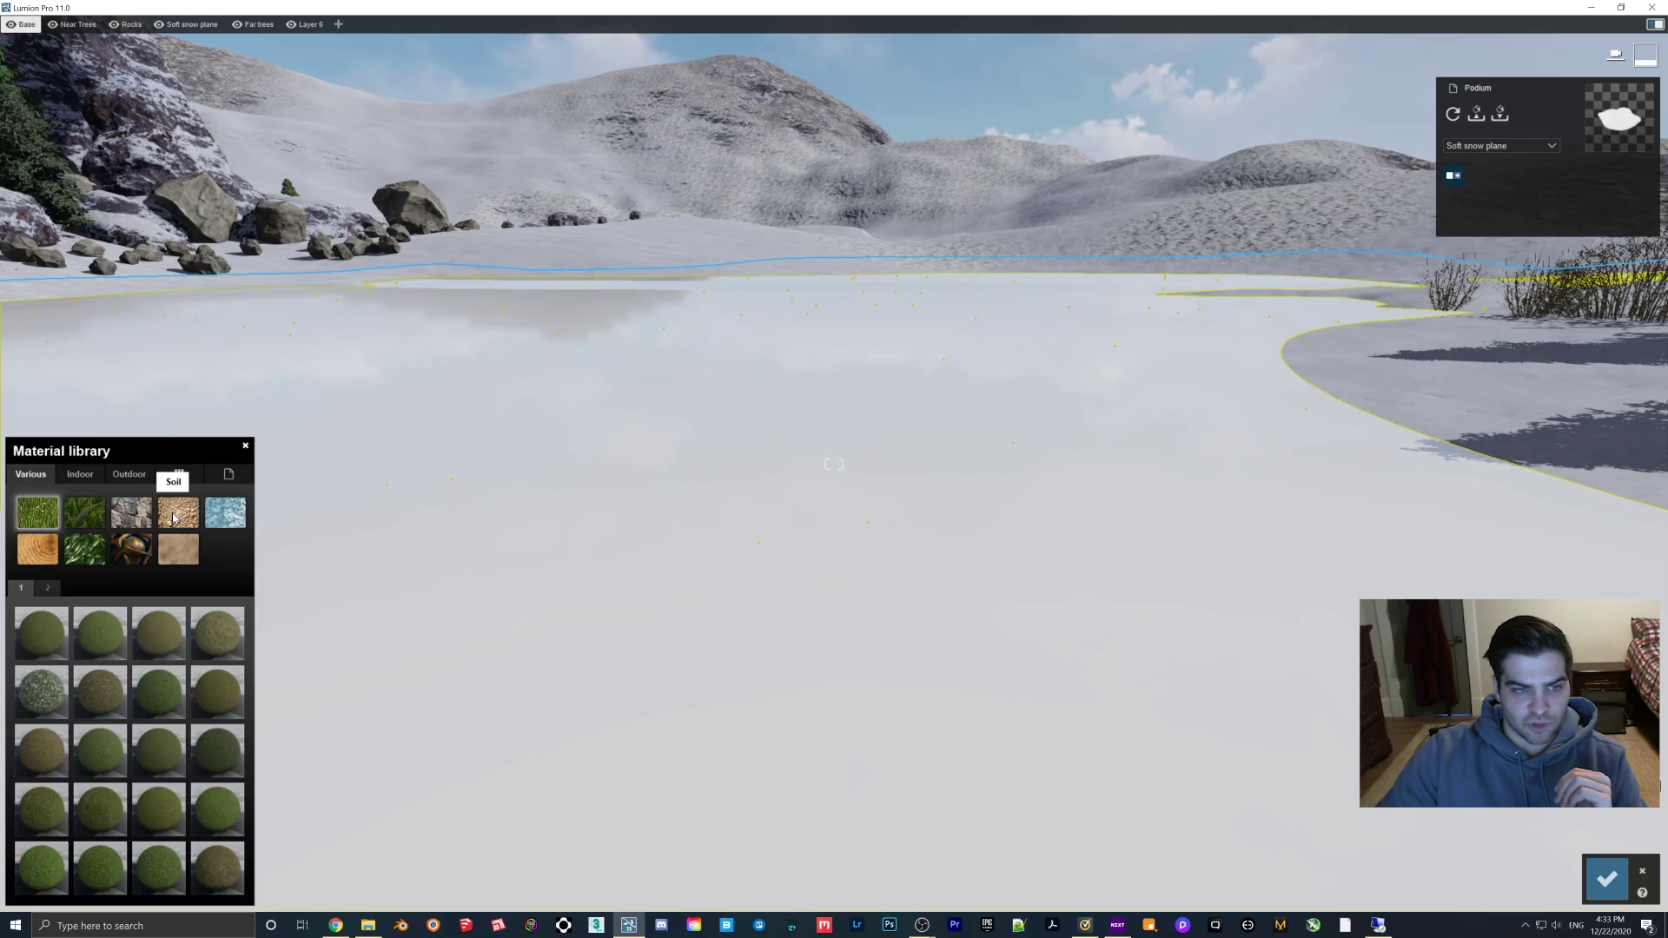
{"action": "left_click", "coordinate": [177, 514]}
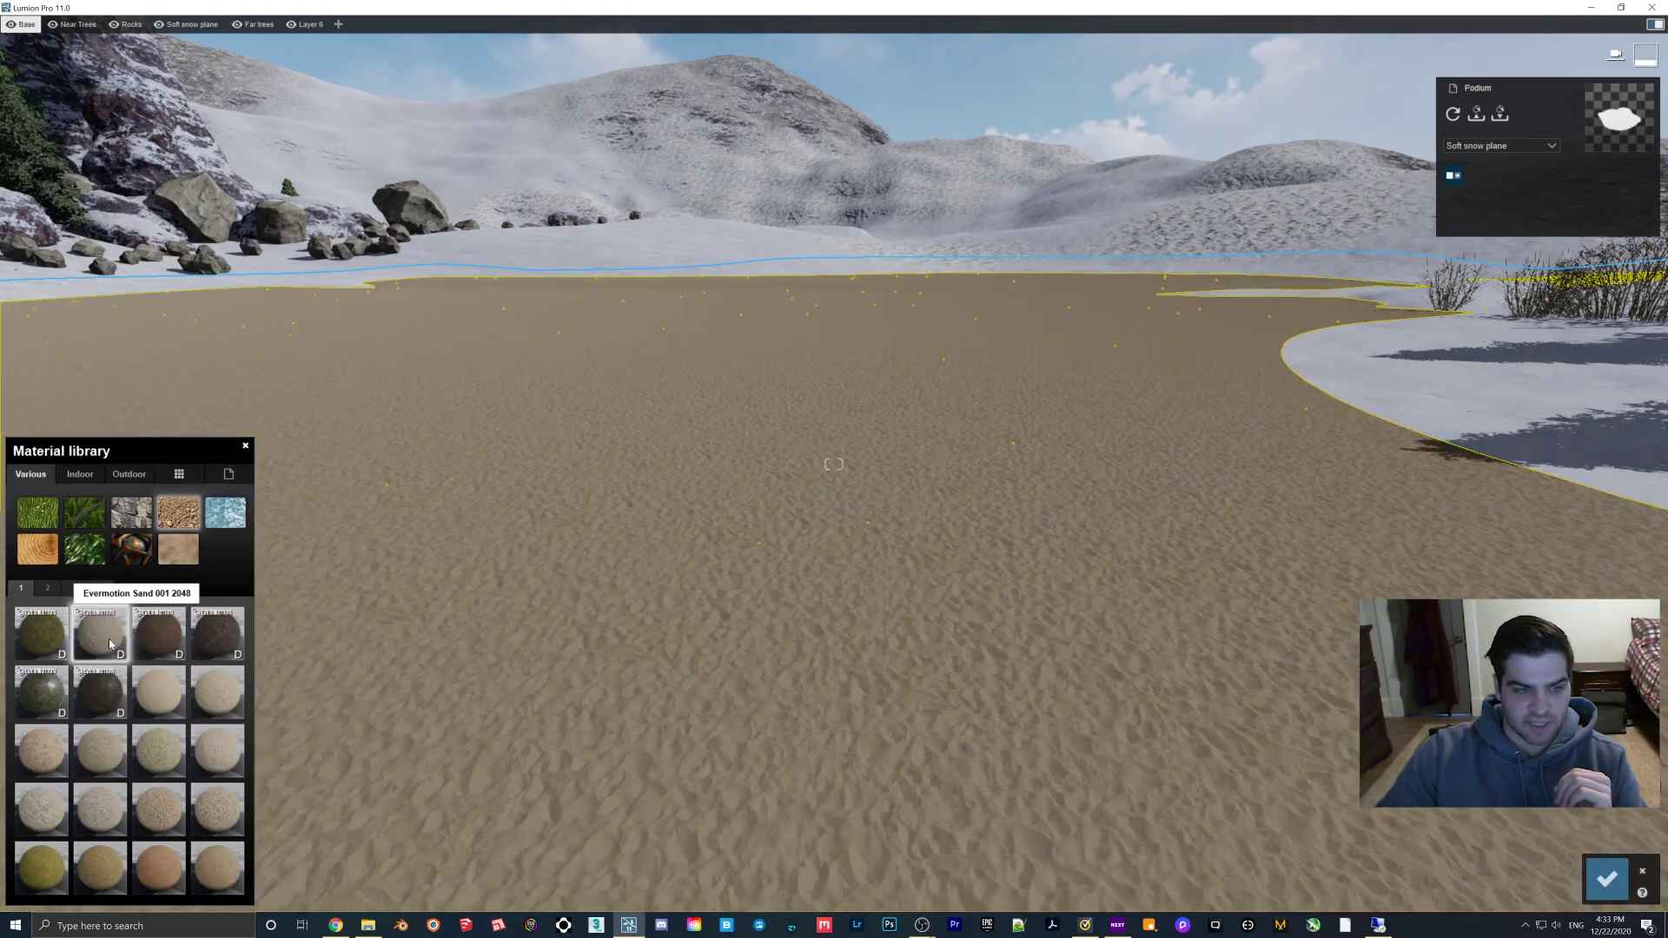
Step: Enlarge the sand material's map scale on the plane, raise its Colorization to the maximum with white, and save the material
{"action": "left_click", "coordinate": [108, 641]}
{"action": "left_click", "coordinate": [62, 741]}
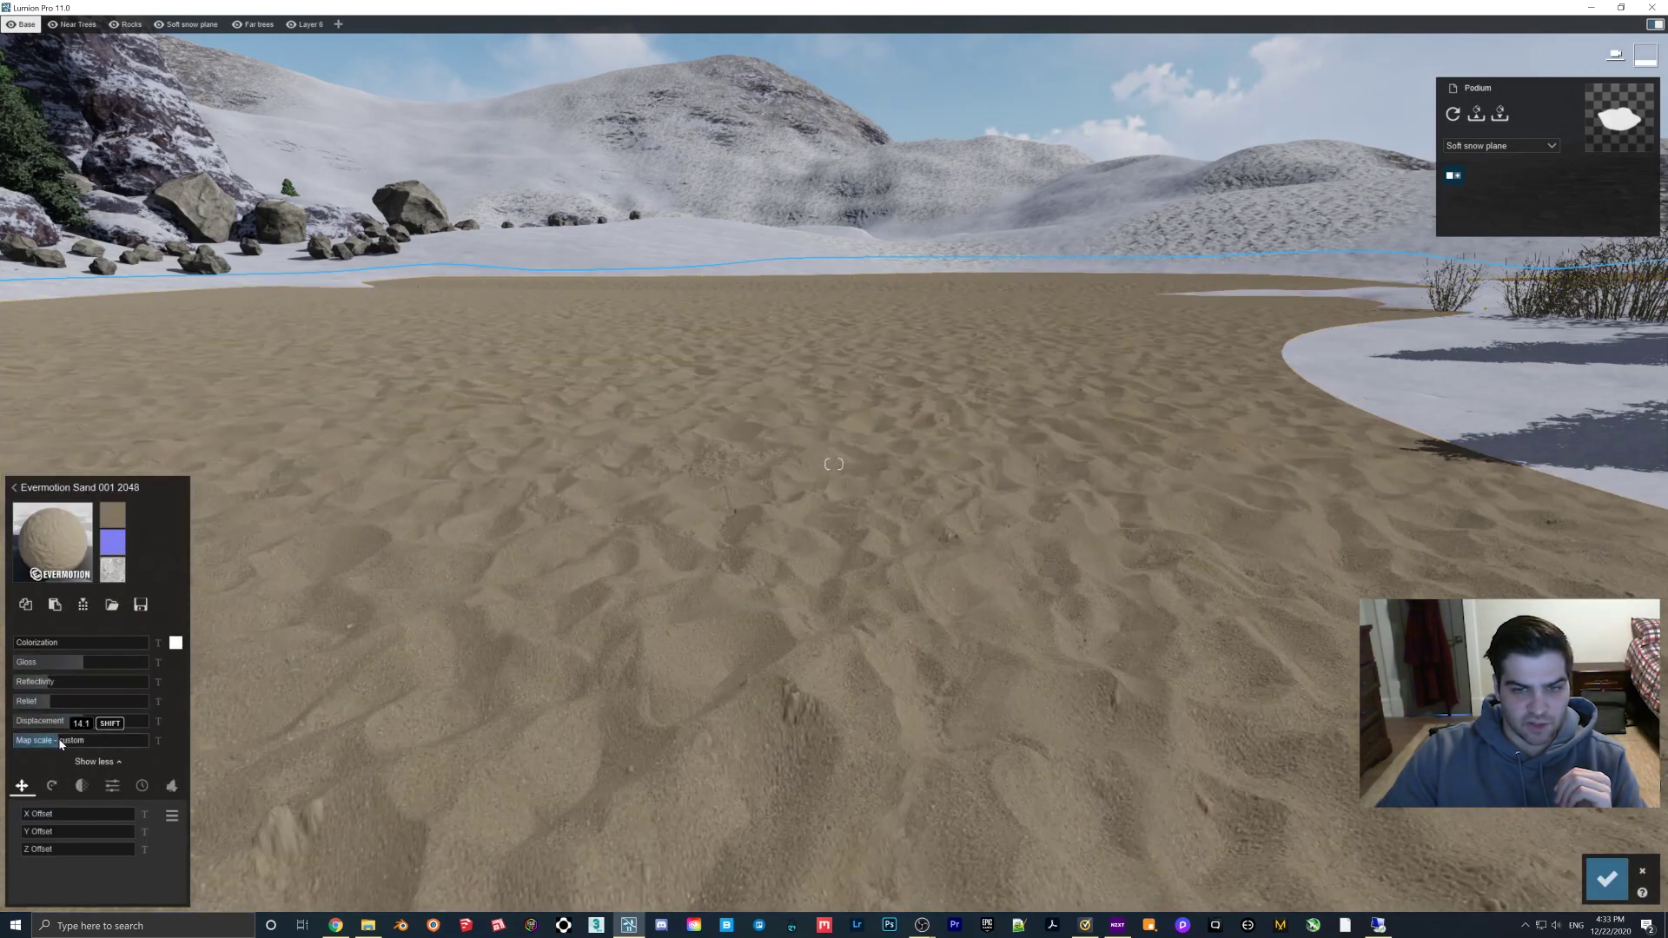
{"action": "left_click_drag", "start_coordinate": [61, 744], "coordinate": [68, 745]}
{"action": "left_click_drag", "start_coordinate": [99, 643], "coordinate": [252, 652]}
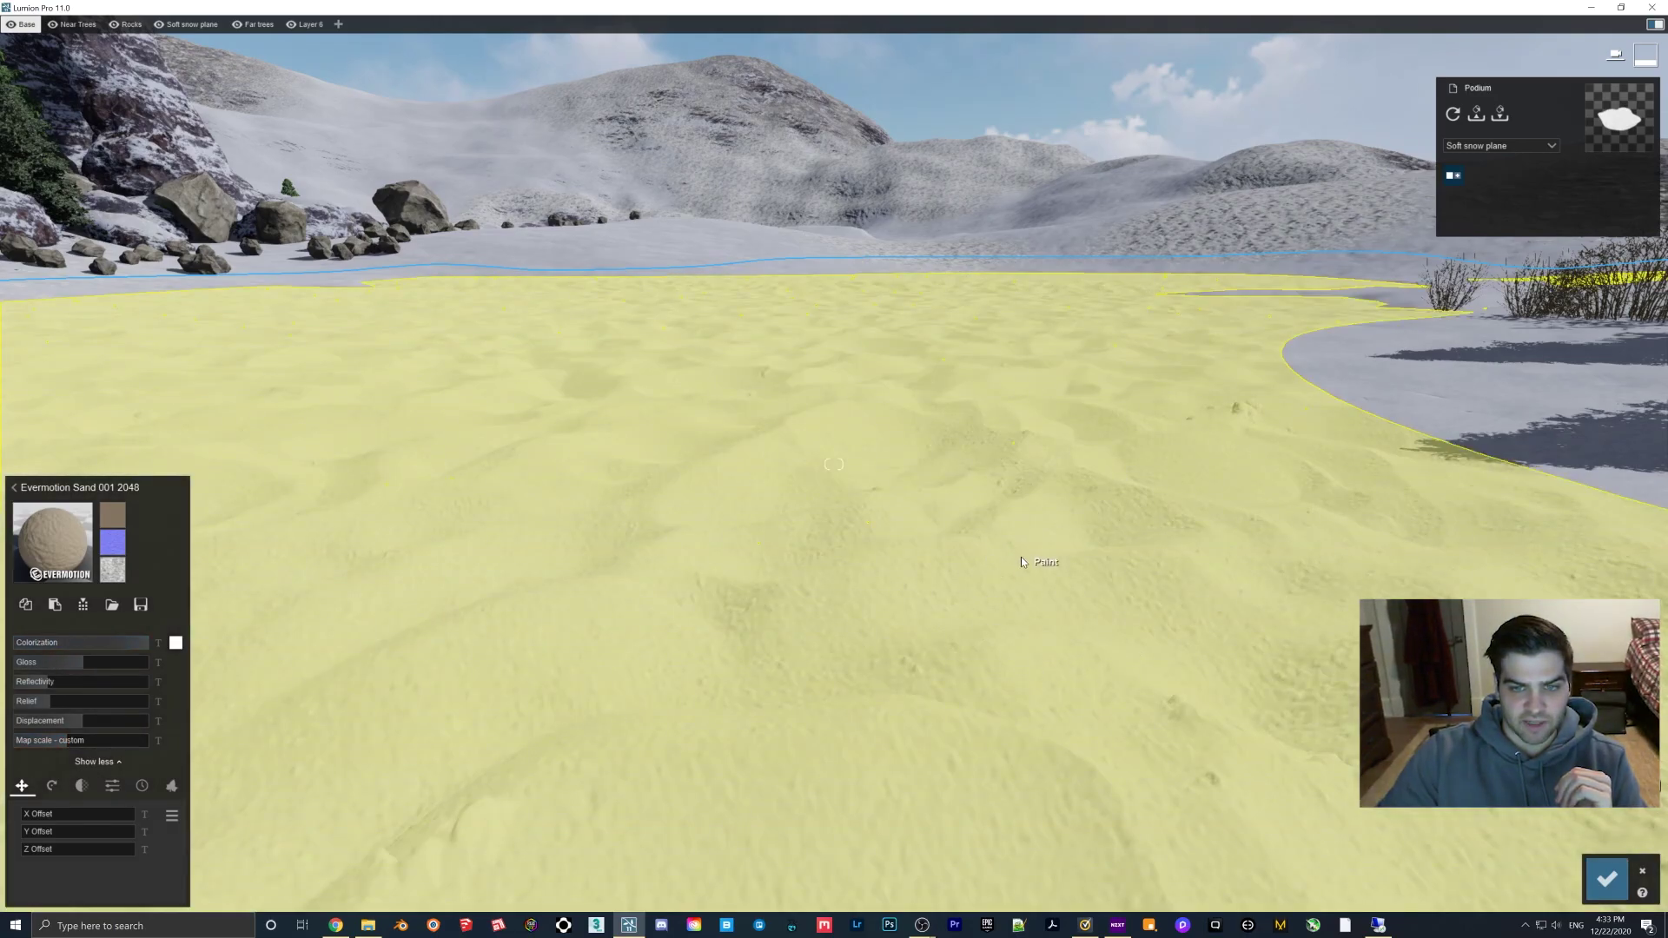
{"action": "scroll", "coordinate": [1021, 558], "scroll_direction": "down", "scroll_amount": 2}
{"action": "left_click", "coordinate": [1607, 880]}
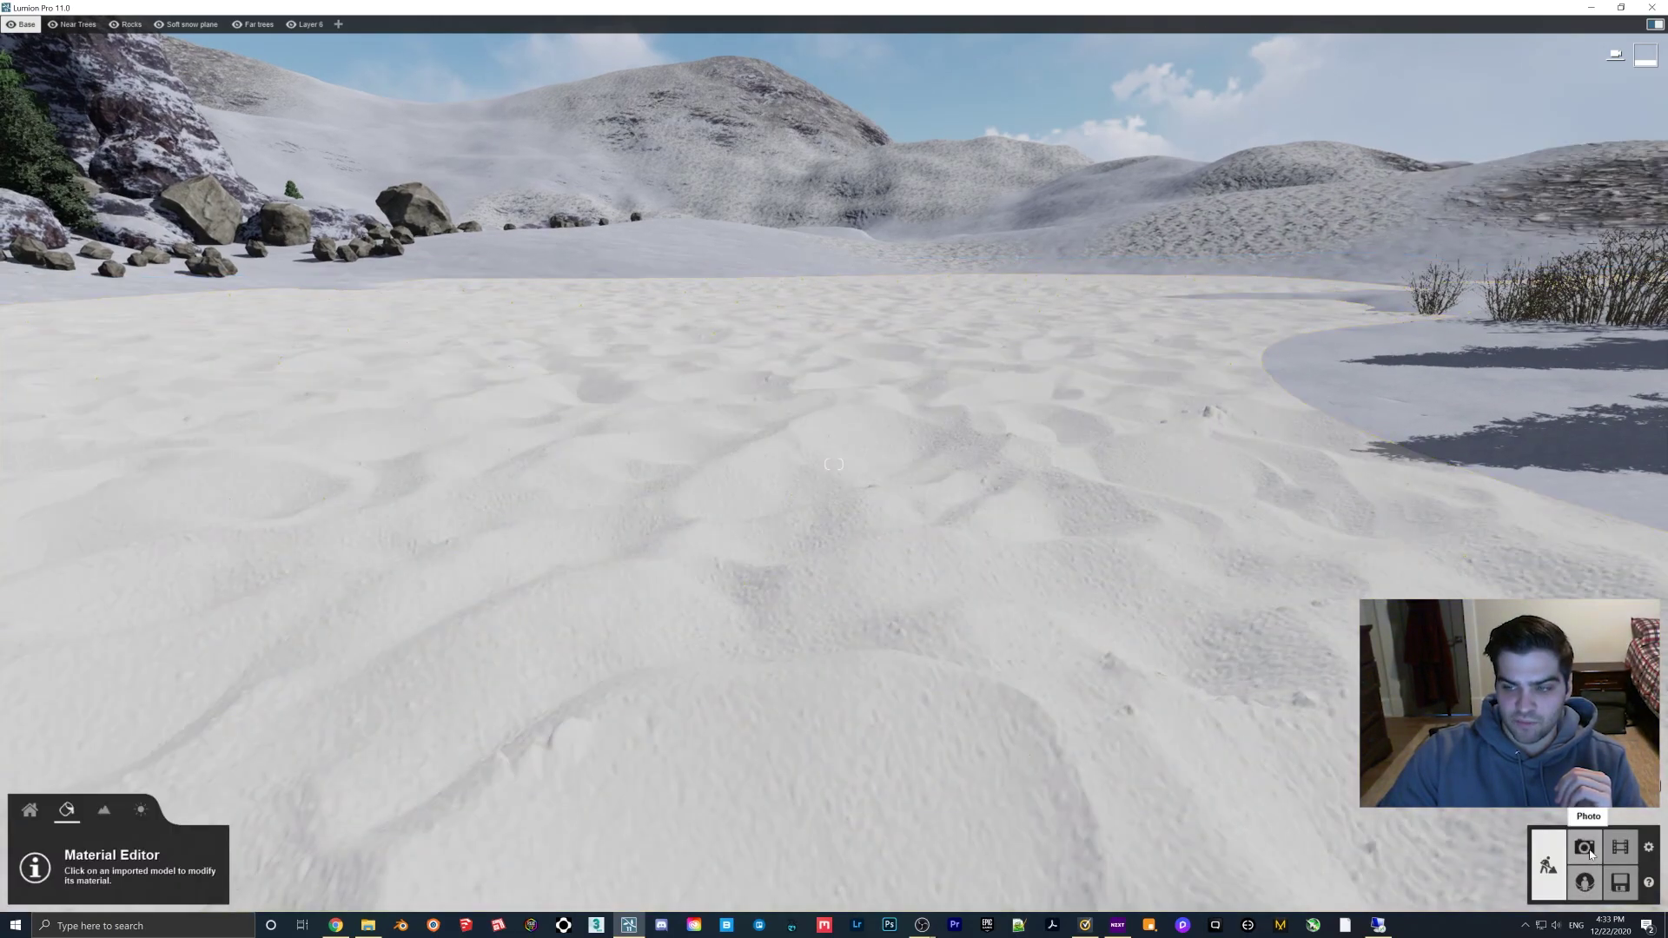
Step: Check the whitened sand plane under the snow Precipitation effect in Photo mode, and return to Build mode
{"action": "left_click", "coordinate": [1585, 847]}
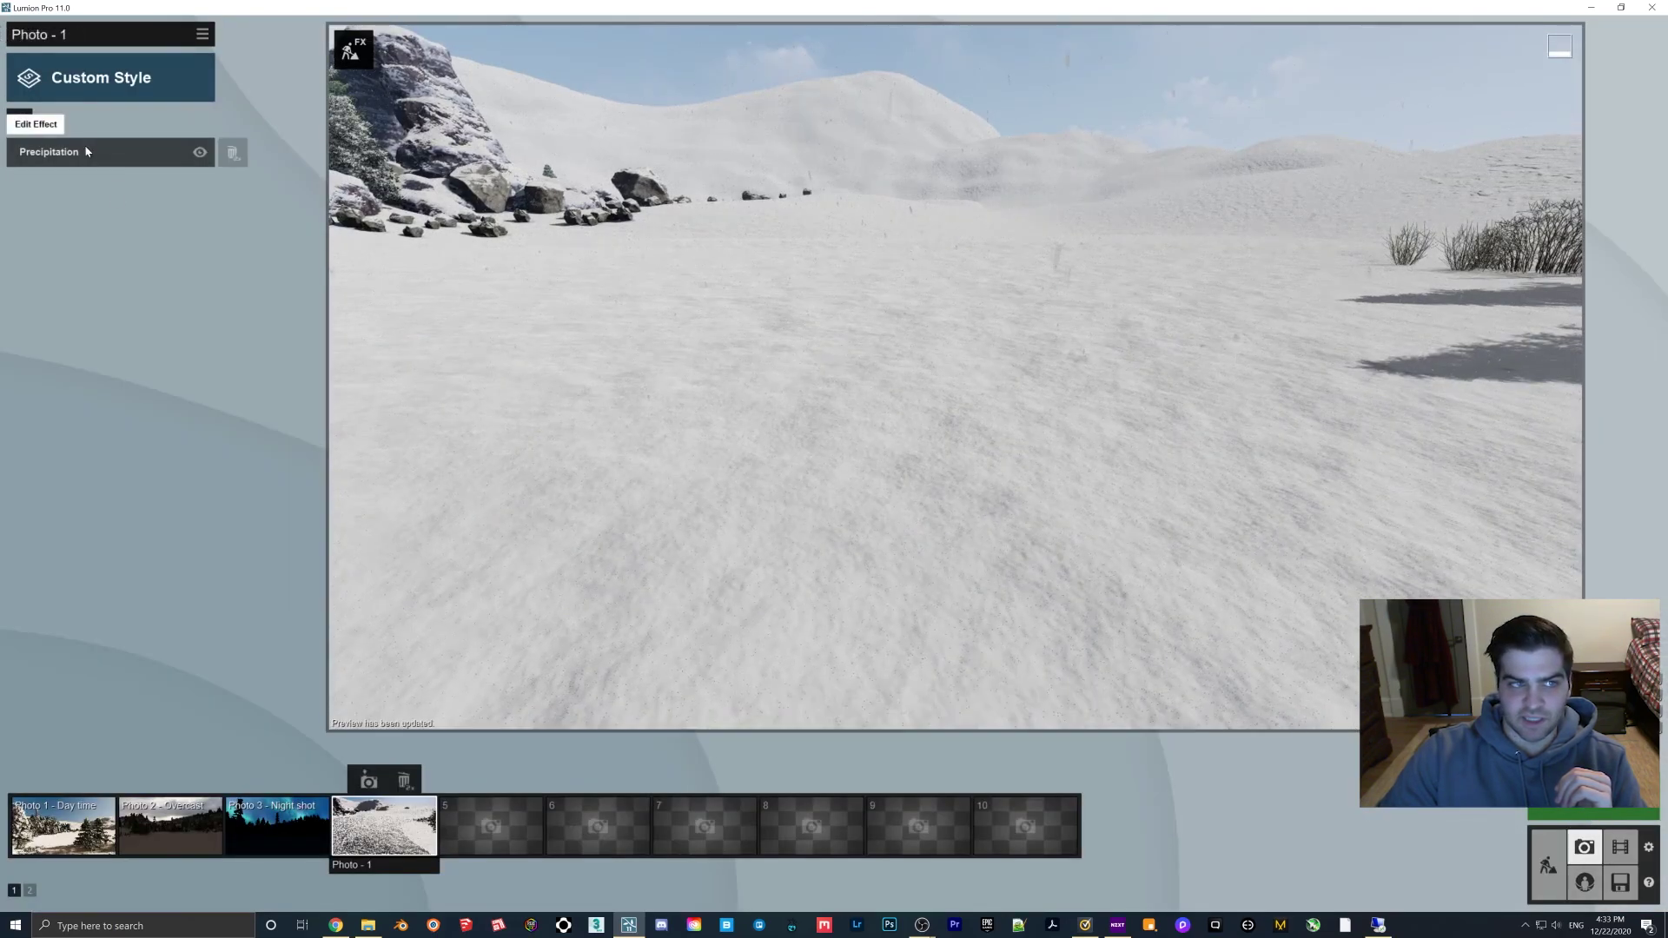
{"action": "left_click", "coordinate": [1548, 866]}
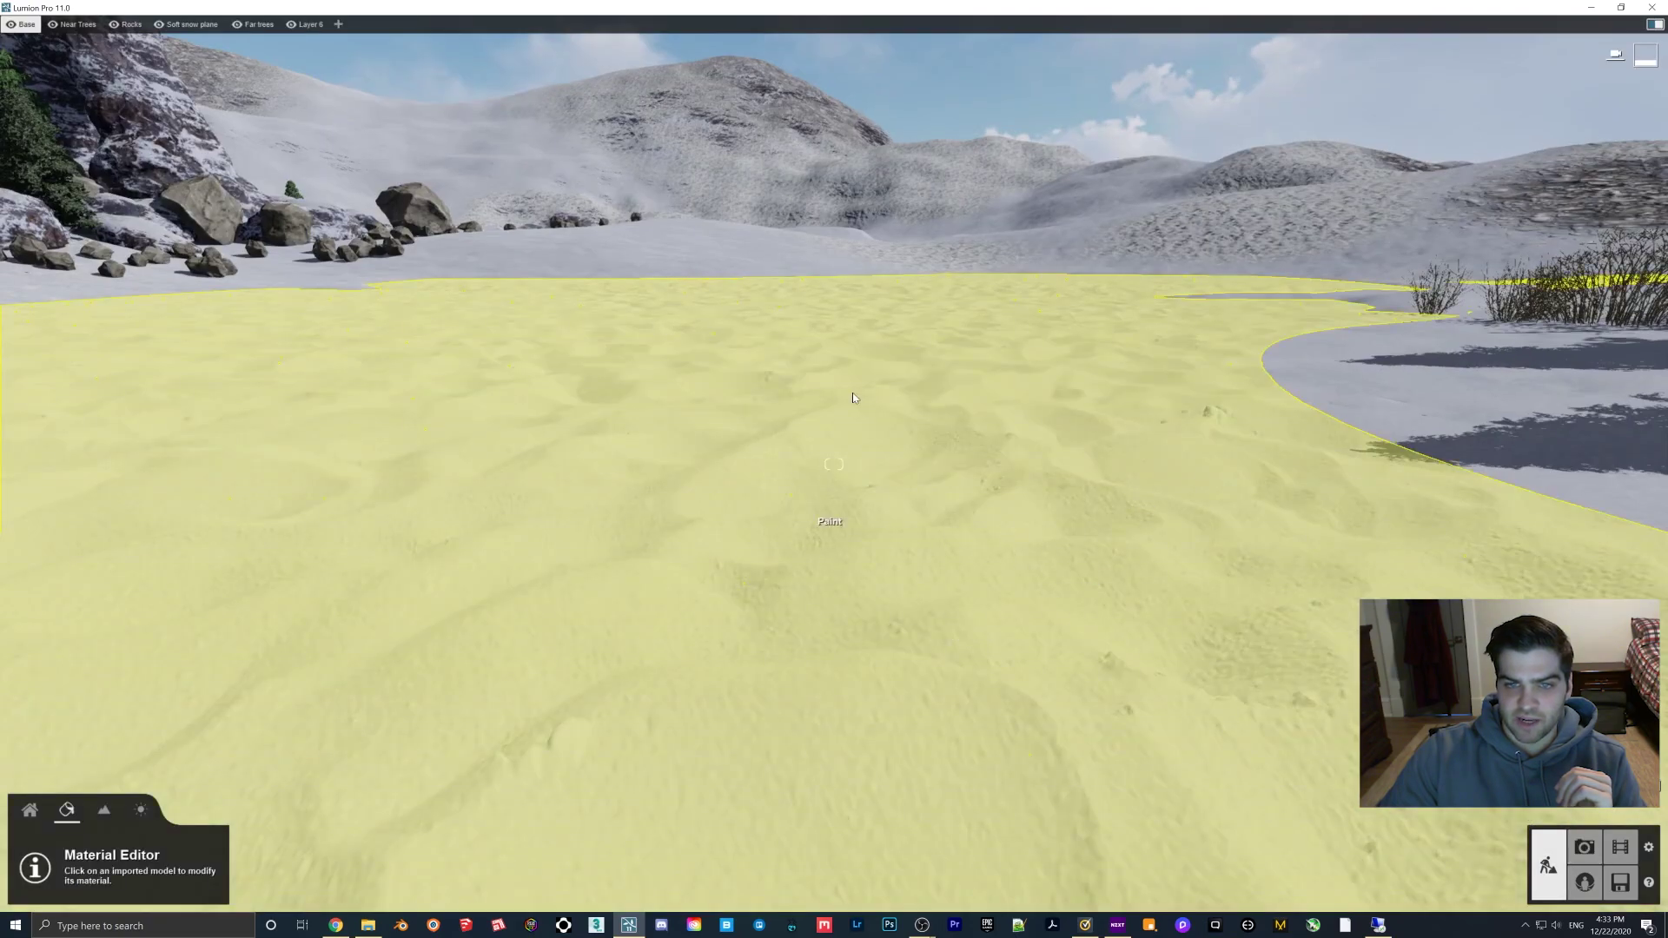
{"action": "mouse_move", "coordinate": [937, 350]}
{"action": "right_mouse_down"}
{"action": "mouse_move", "coordinate": [738, 416]}
{"action": "mouse_move", "coordinate": [1032, 589]}
{"action": "mouse_move", "coordinate": [785, 404]}
{"action": "right_mouse_up"}
{"action": "scroll", "coordinate": [738, 417], "scroll_direction": "down", "scroll_amount": 1}
{"action": "mouse_move", "coordinate": [821, 536]}
{"action": "right_mouse_down"}
{"action": "mouse_move", "coordinate": [989, 587]}
{"action": "mouse_move", "coordinate": [1046, 539]}
{"action": "mouse_move", "coordinate": [1004, 508]}
{"action": "mouse_move", "coordinate": [1056, 486]}
{"action": "right_mouse_up"}
{"action": "scroll", "coordinate": [1045, 538], "scroll_direction": "up", "scroll_amount": 2}
{"action": "scroll", "coordinate": [1045, 536], "scroll_direction": "down", "scroll_amount": 3}
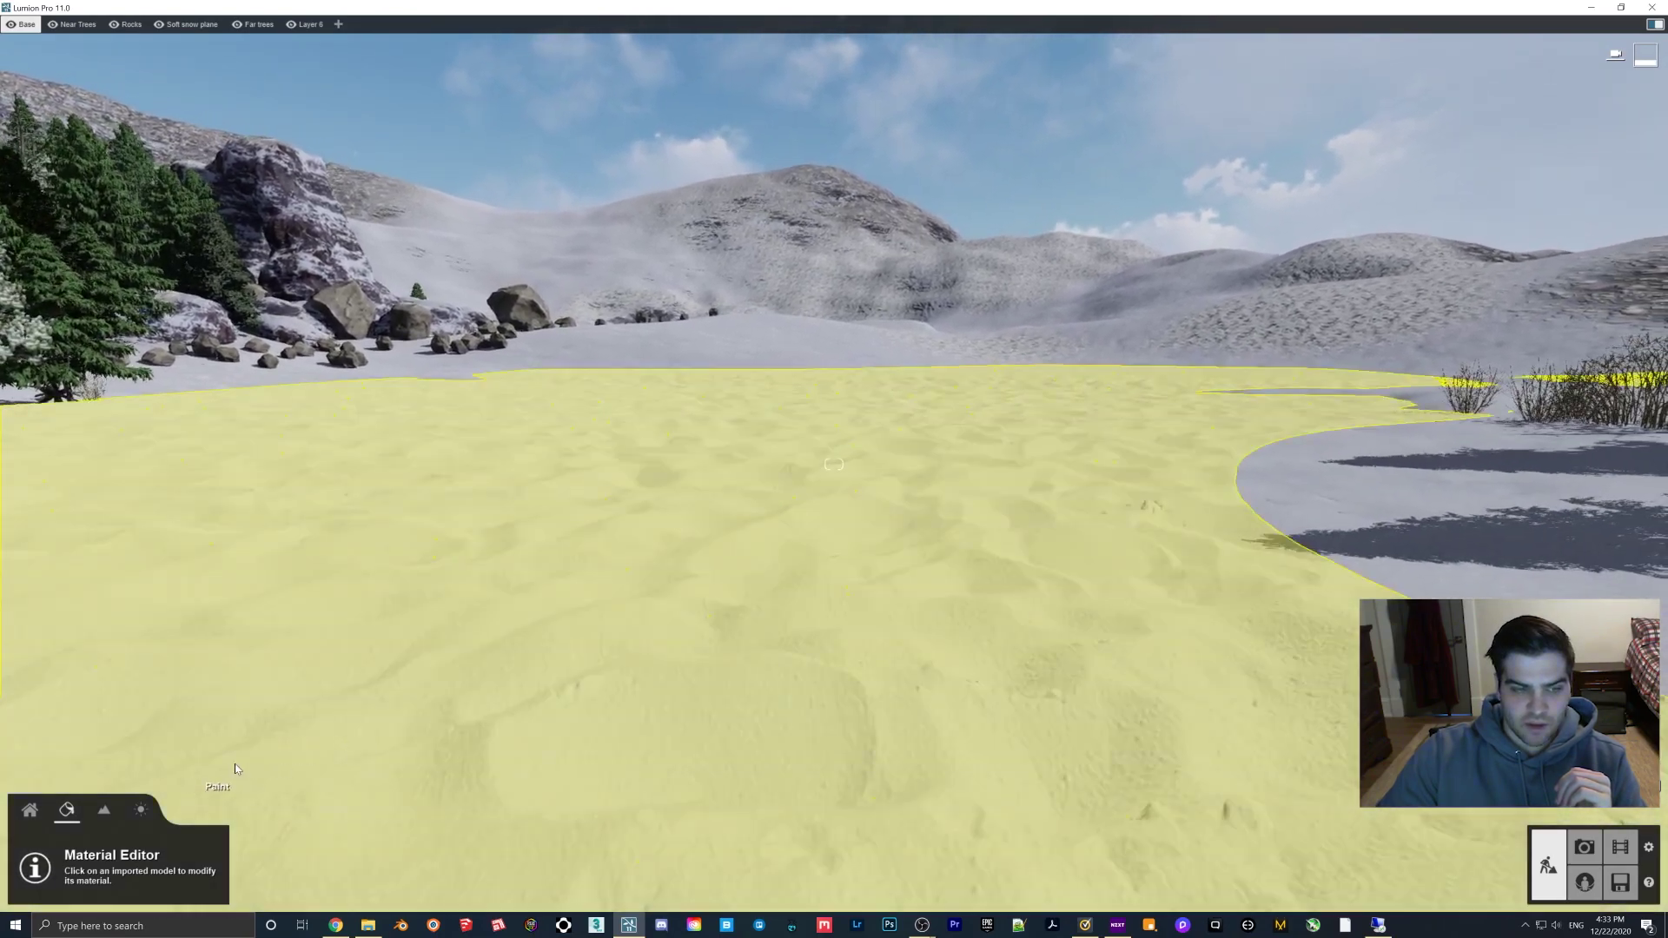
Step: Replace the plane's sand material with the soil material Snow 001 2048
{"action": "left_click", "coordinate": [1033, 607]}
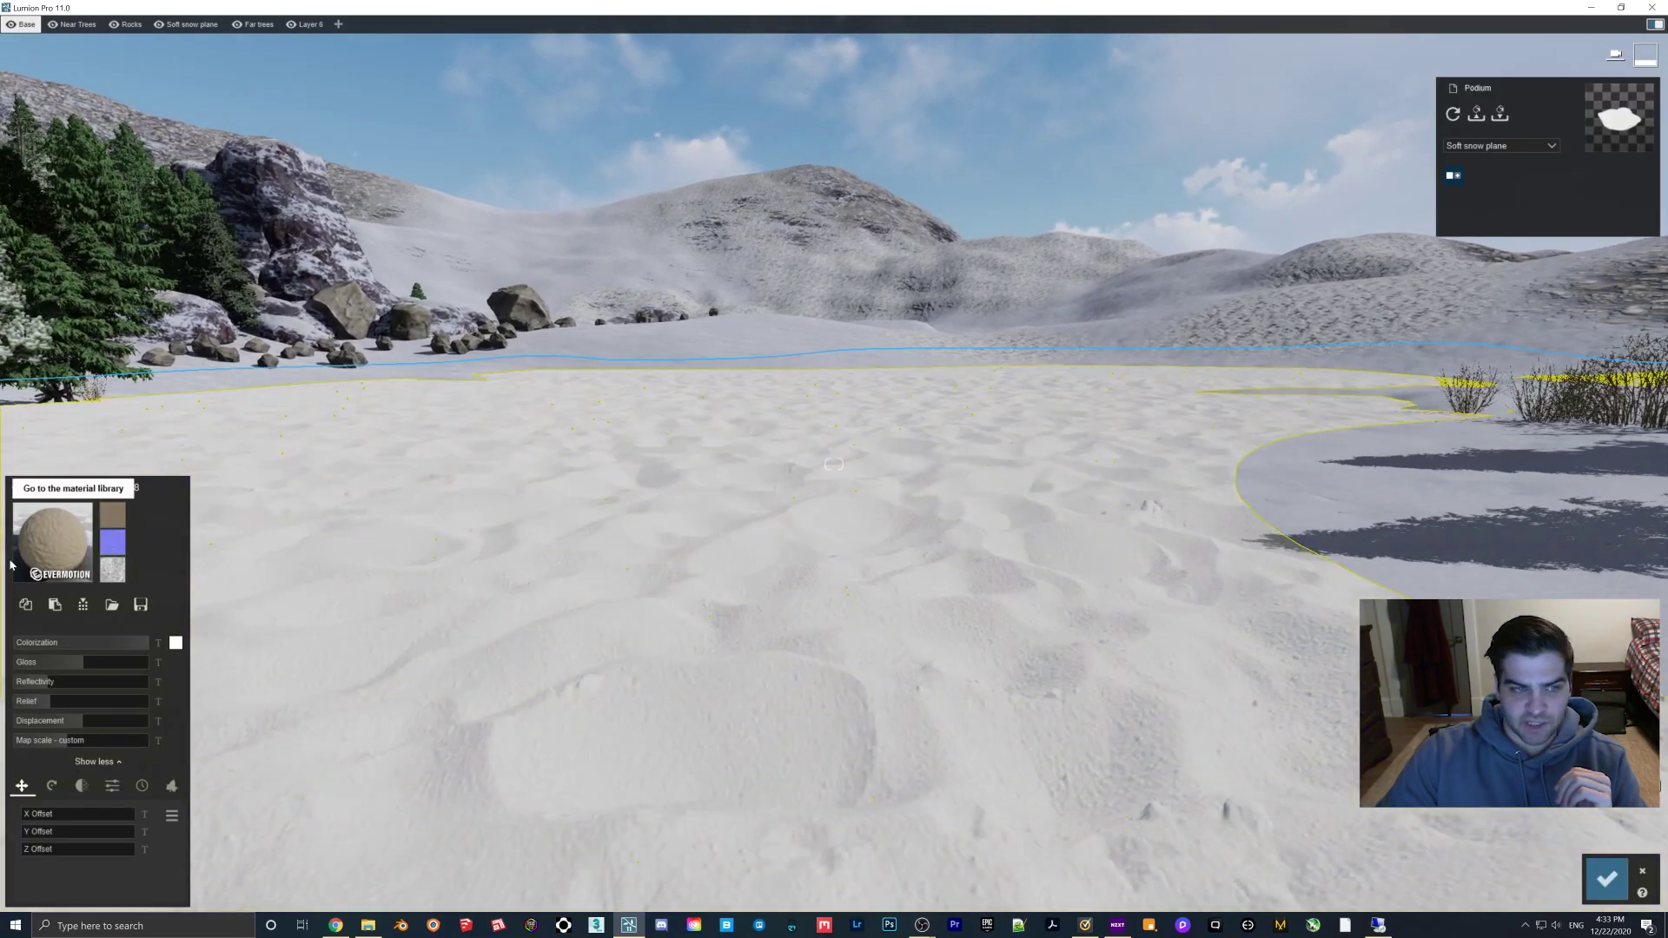
{"action": "left_click", "coordinate": [50, 540]}
{"action": "left_click", "coordinate": [101, 588]}
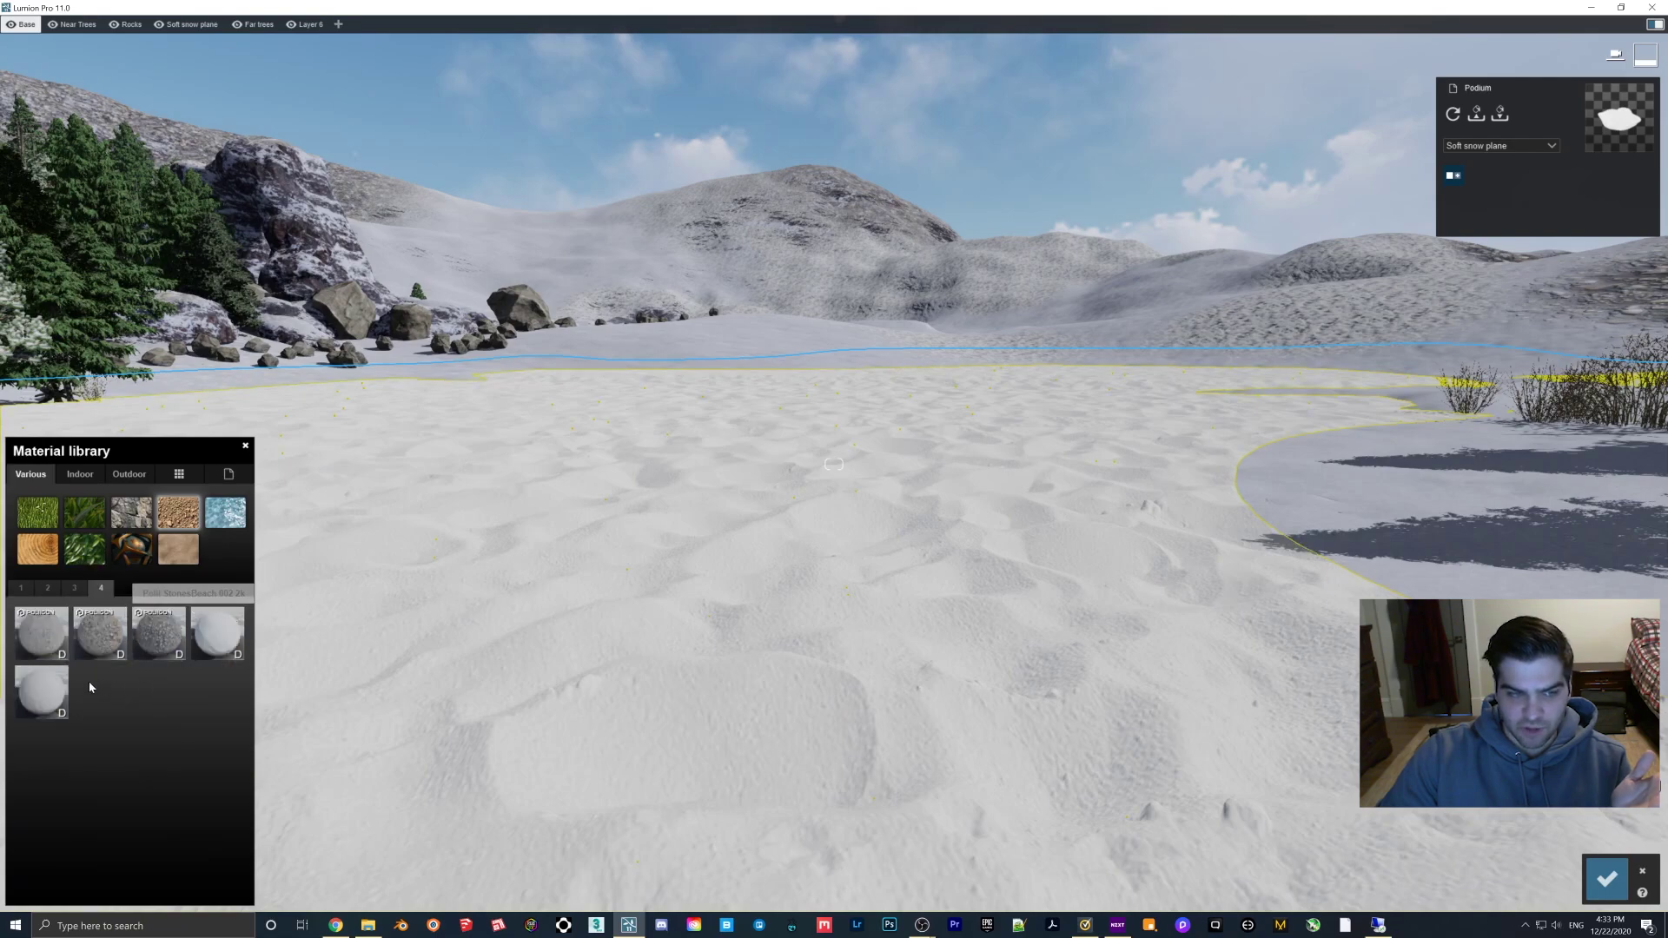
{"action": "left_click", "coordinate": [211, 639]}
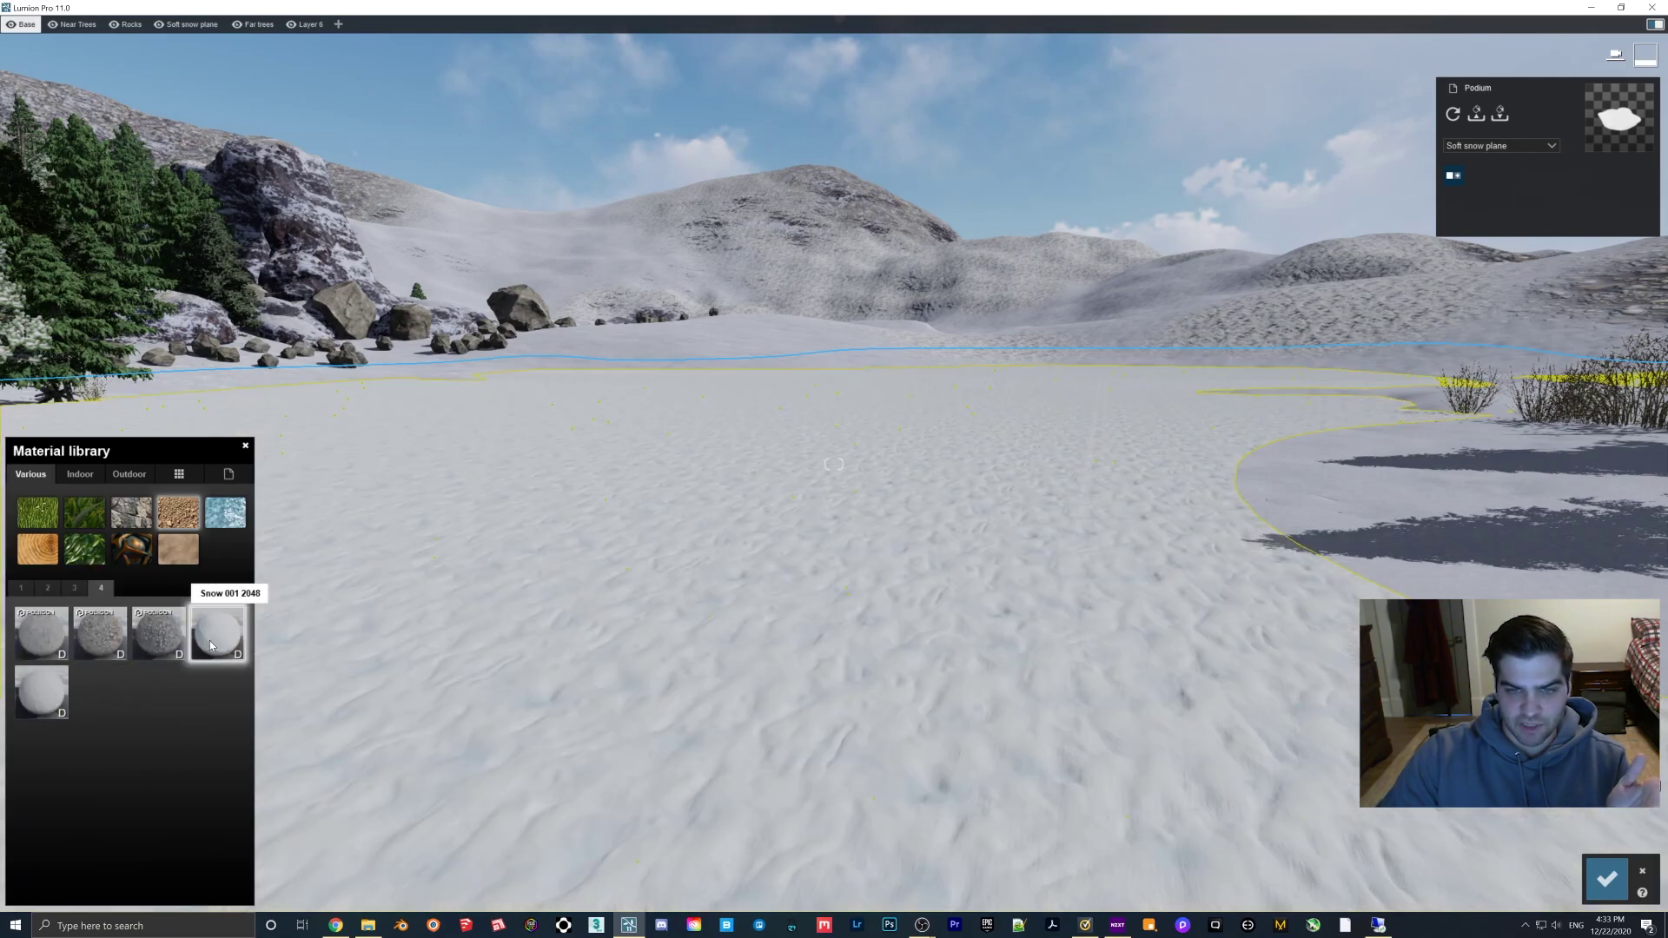
{"action": "mouse_move", "coordinate": [787, 621]}
{"action": "right_mouse_down"}
{"action": "mouse_move", "coordinate": [812, 382]}
{"action": "mouse_move", "coordinate": [879, 356]}
{"action": "right_mouse_up"}
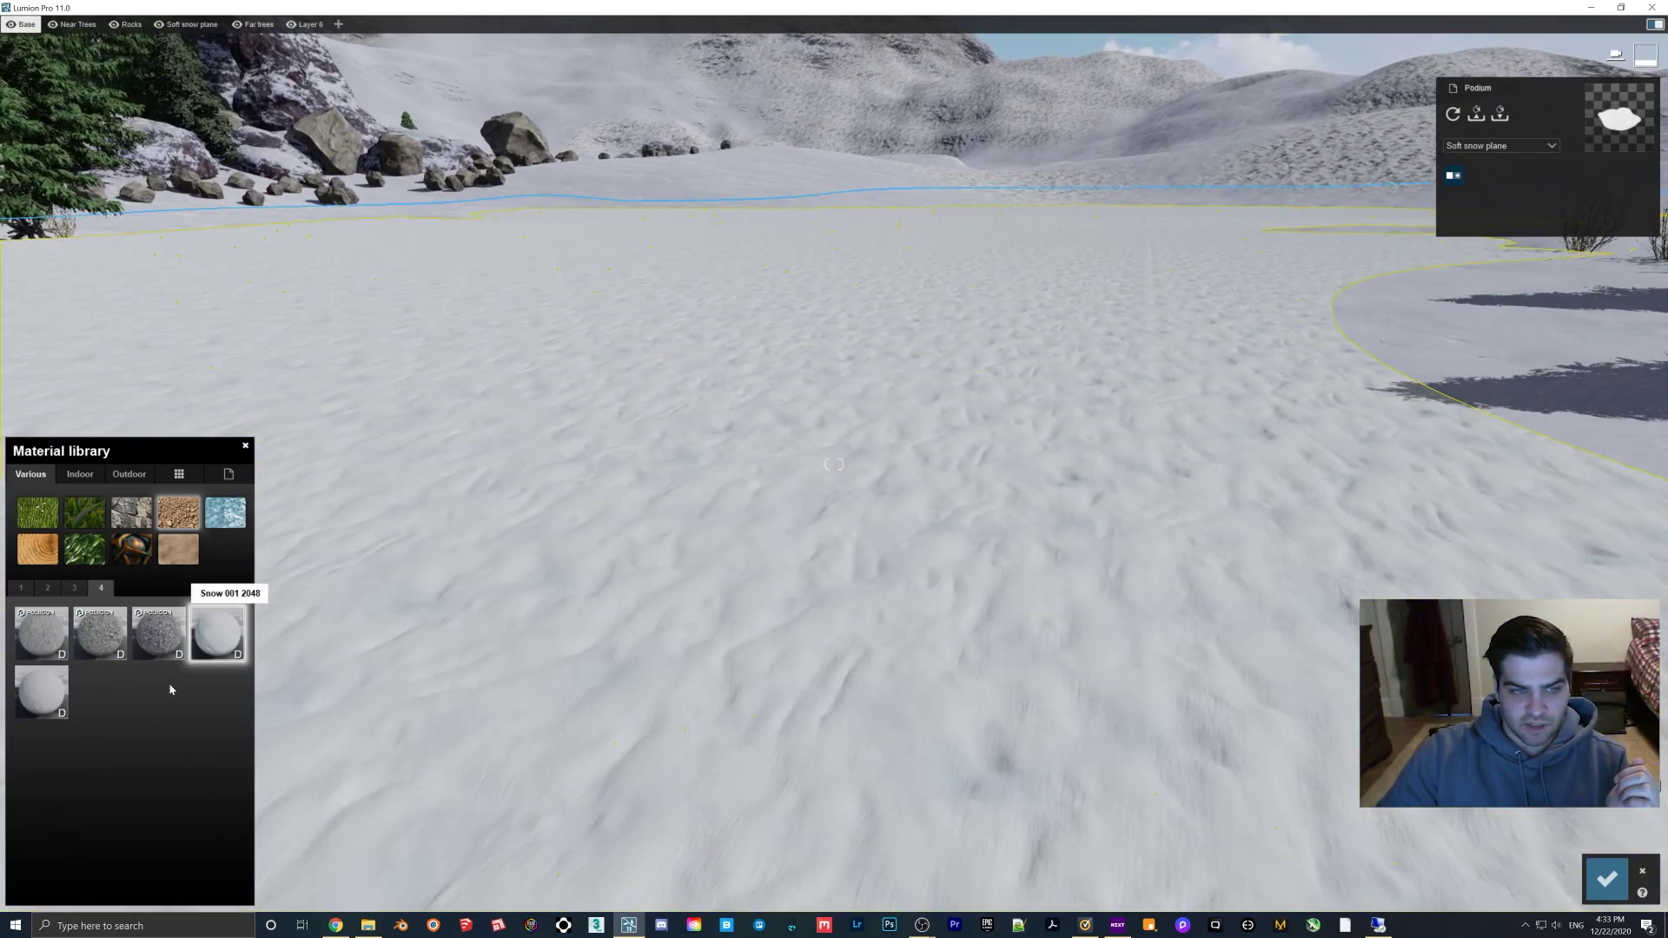
Step: Enlarge the map scale of the Snow 001 2048 material on the plane and save it
{"action": "left_click", "coordinate": [41, 692]}
{"action": "left_click_drag", "start_coordinate": [59, 745], "coordinate": [61, 744]}
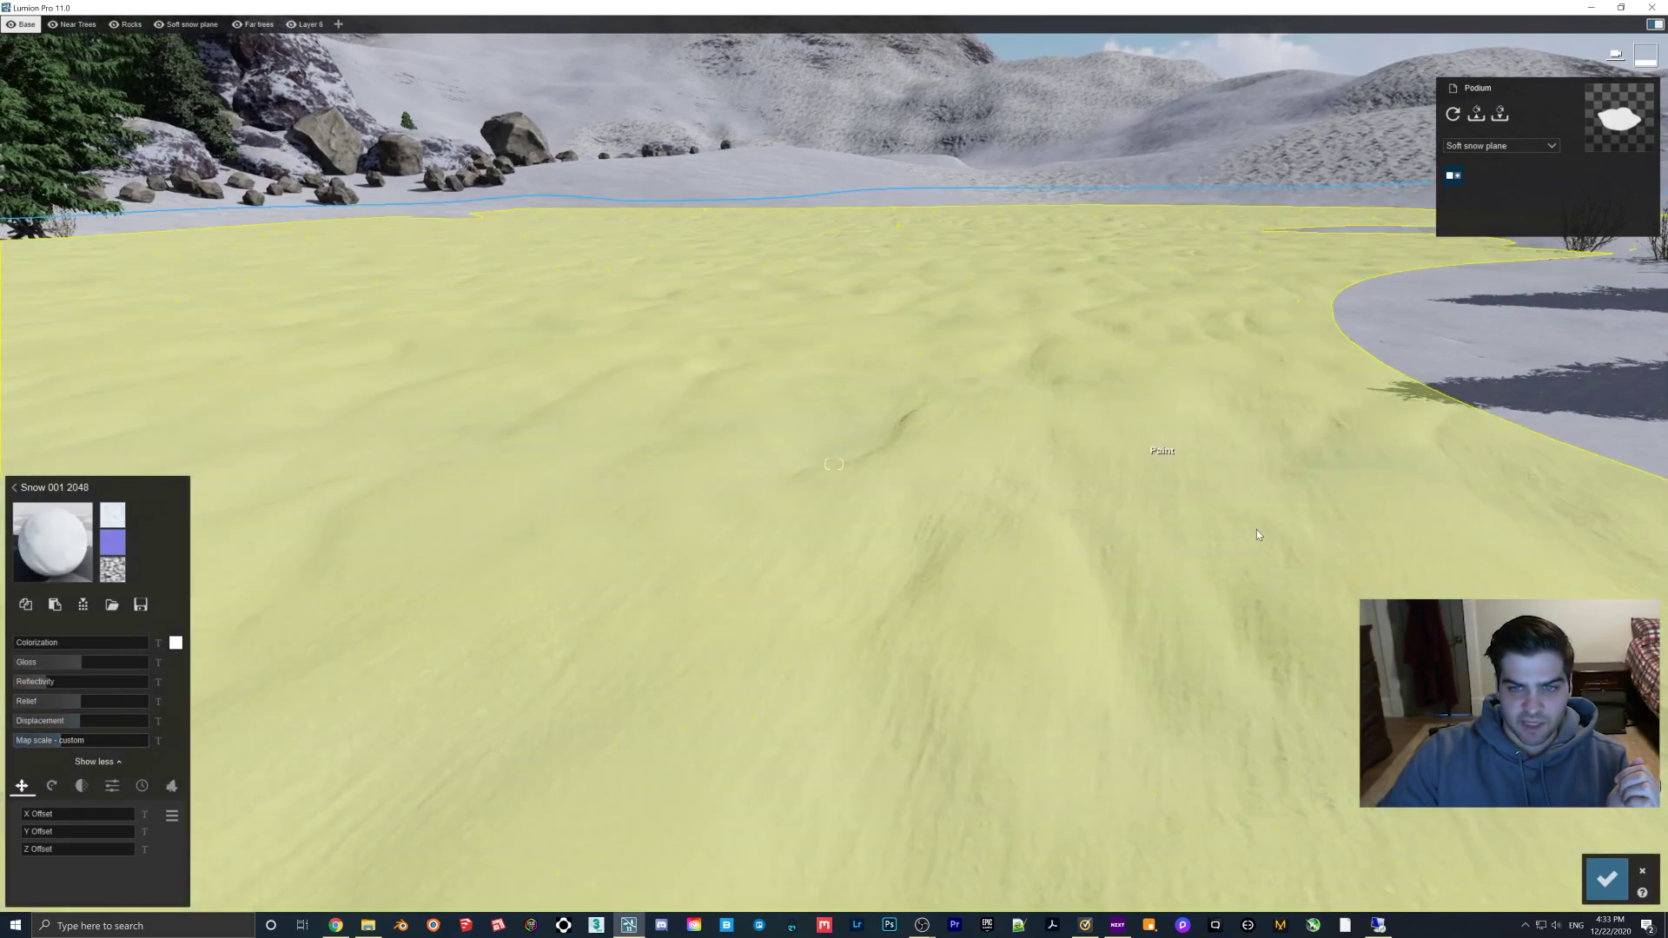
{"action": "right_click_drag", "start_coordinate": [1174, 523], "coordinate": [1083, 576]}
{"action": "left_click", "coordinate": [1607, 879]}
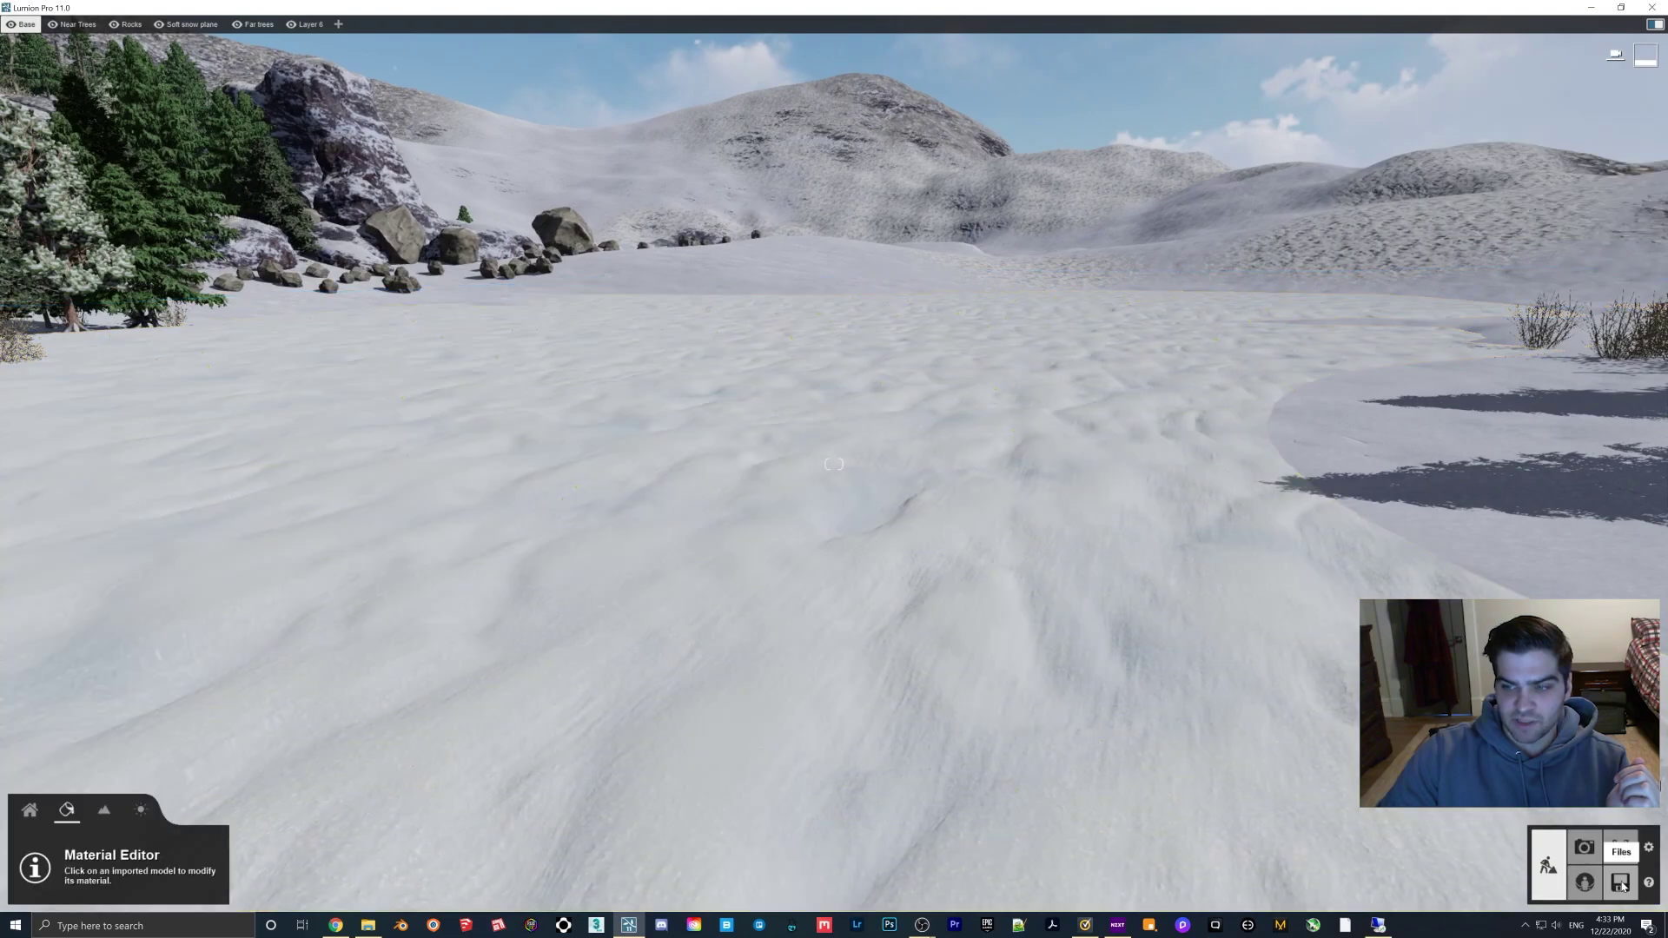
Step: In Photo mode, raise the Precipitation effect's phase, particle quantity and particle size to the maximum, and refresh the preview
{"action": "left_click", "coordinate": [1583, 847]}
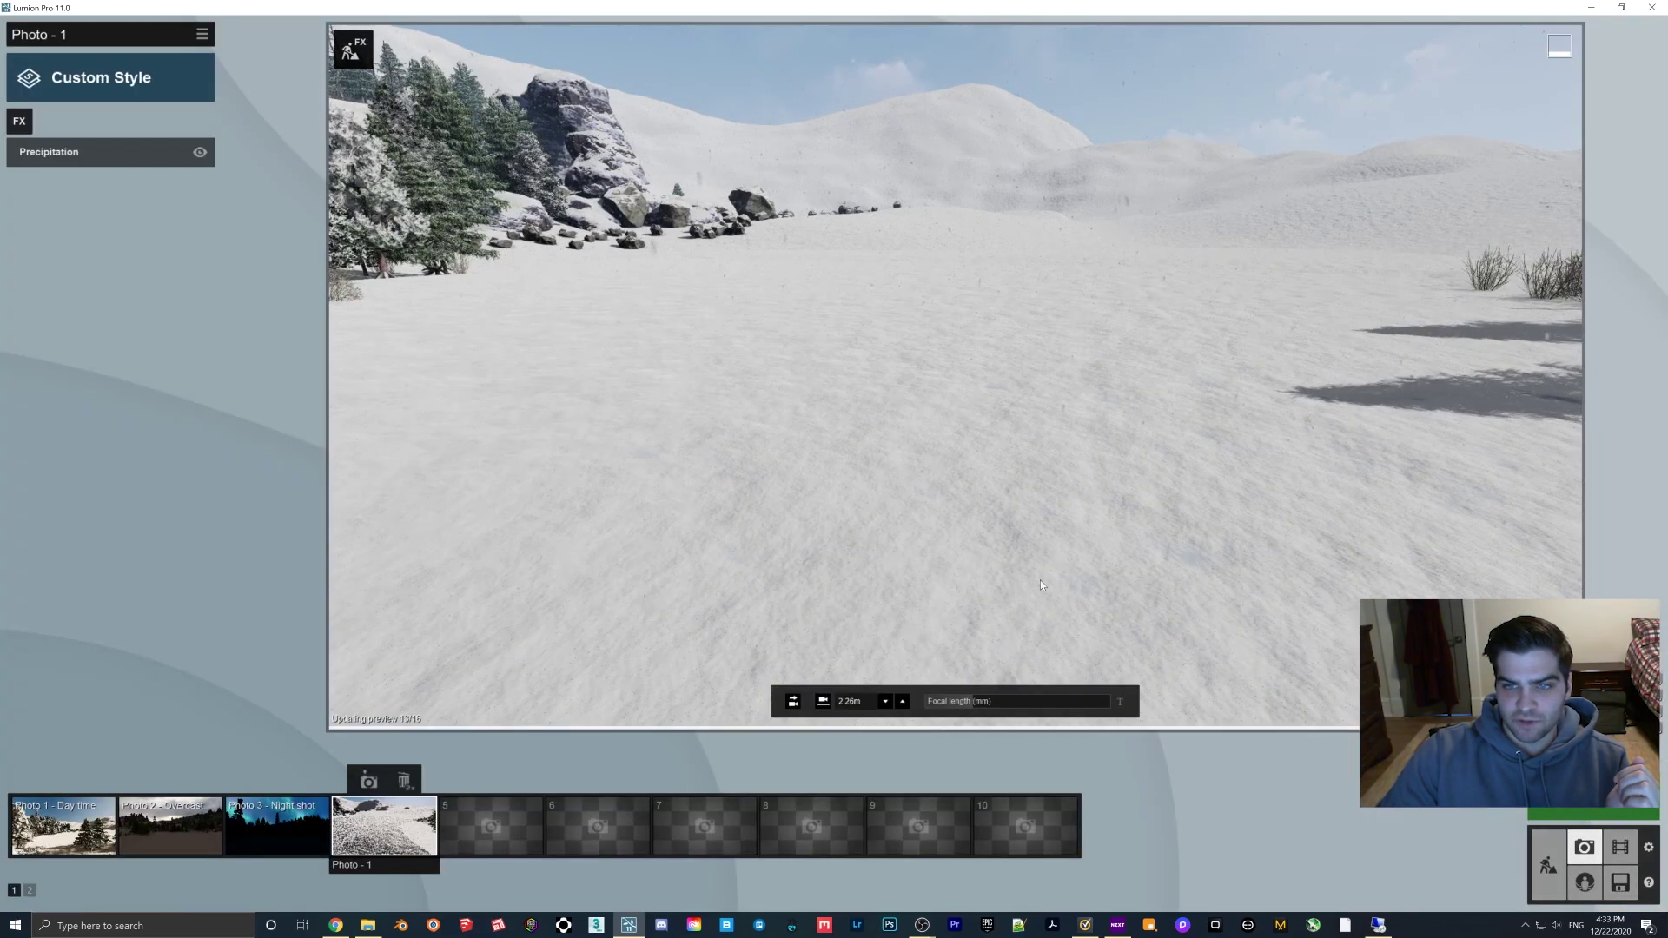
{"action": "left_click", "coordinate": [121, 152]}
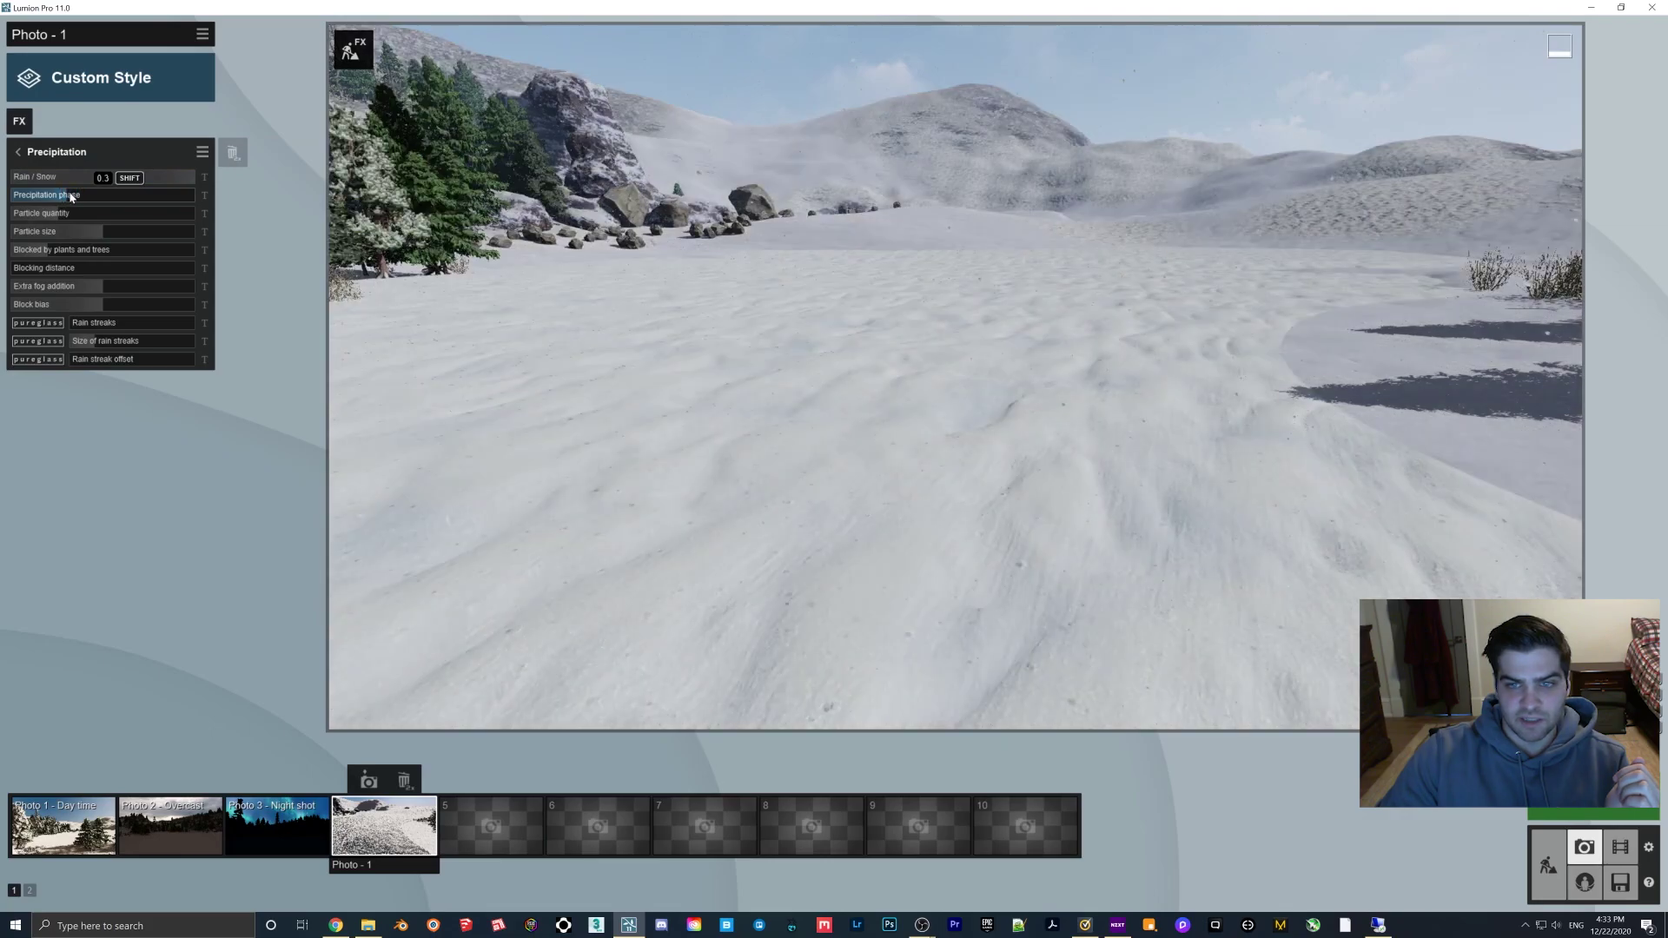
{"action": "mouse_move", "coordinate": [71, 197]}
{"action": "left_mouse_down"}
{"action": "mouse_move", "coordinate": [194, 192]}
{"action": "mouse_move", "coordinate": [12, 195]}
{"action": "mouse_move", "coordinate": [102, 202]}
{"action": "left_mouse_up"}
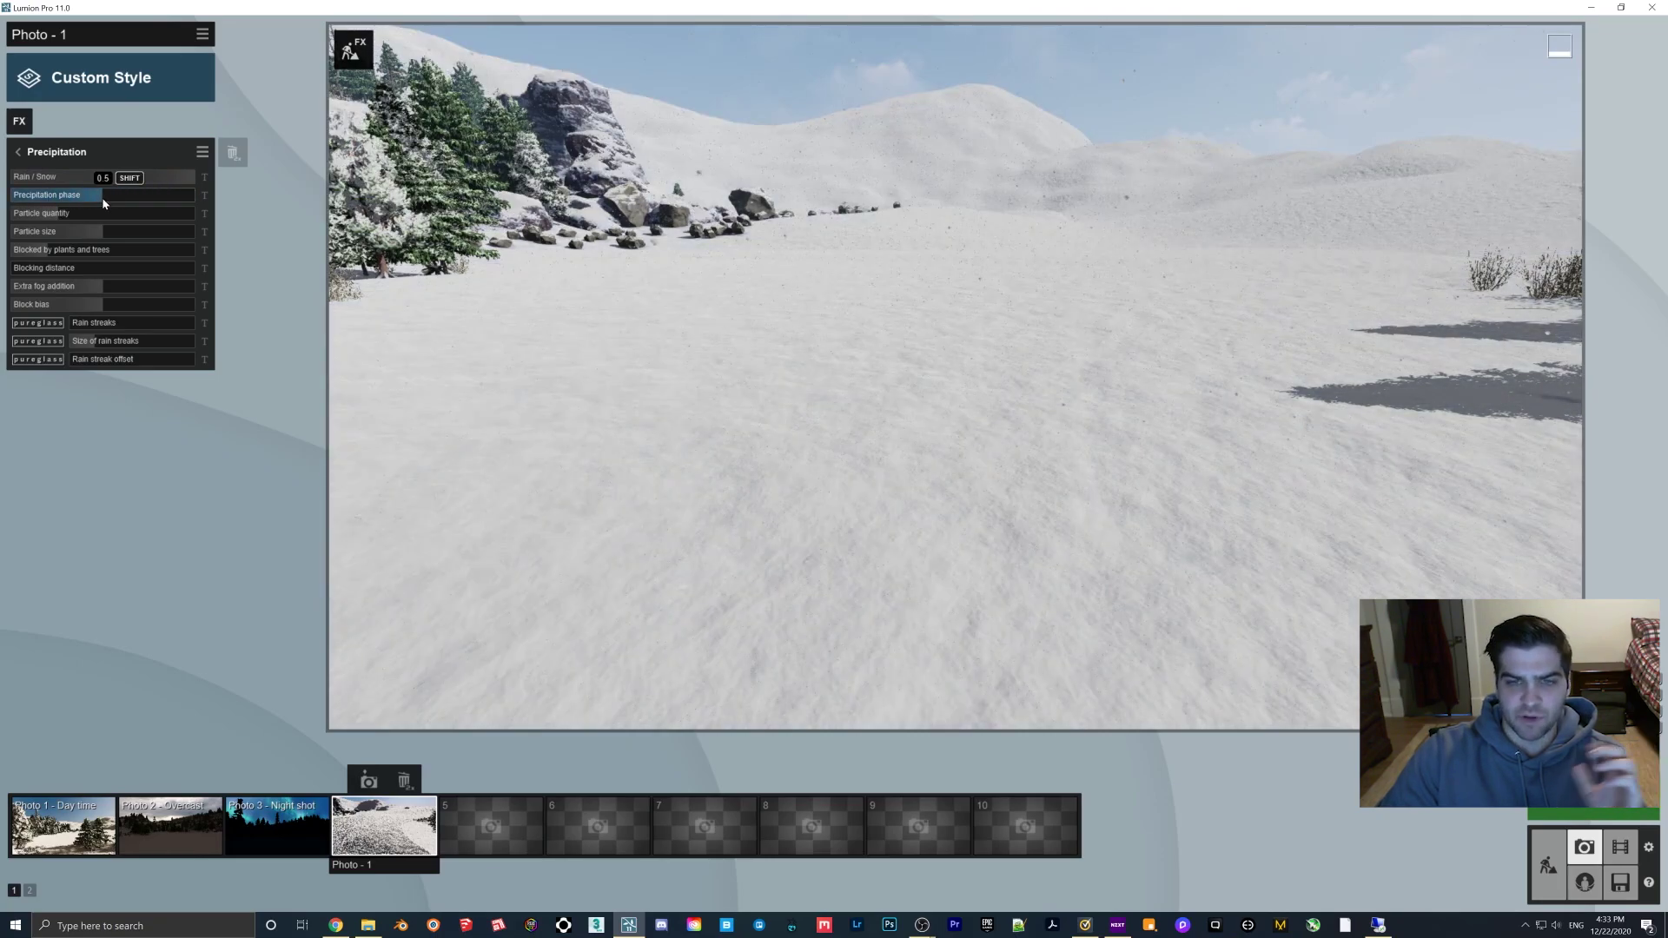
{"action": "left_click_drag", "start_coordinate": [107, 197], "coordinate": [223, 197]}
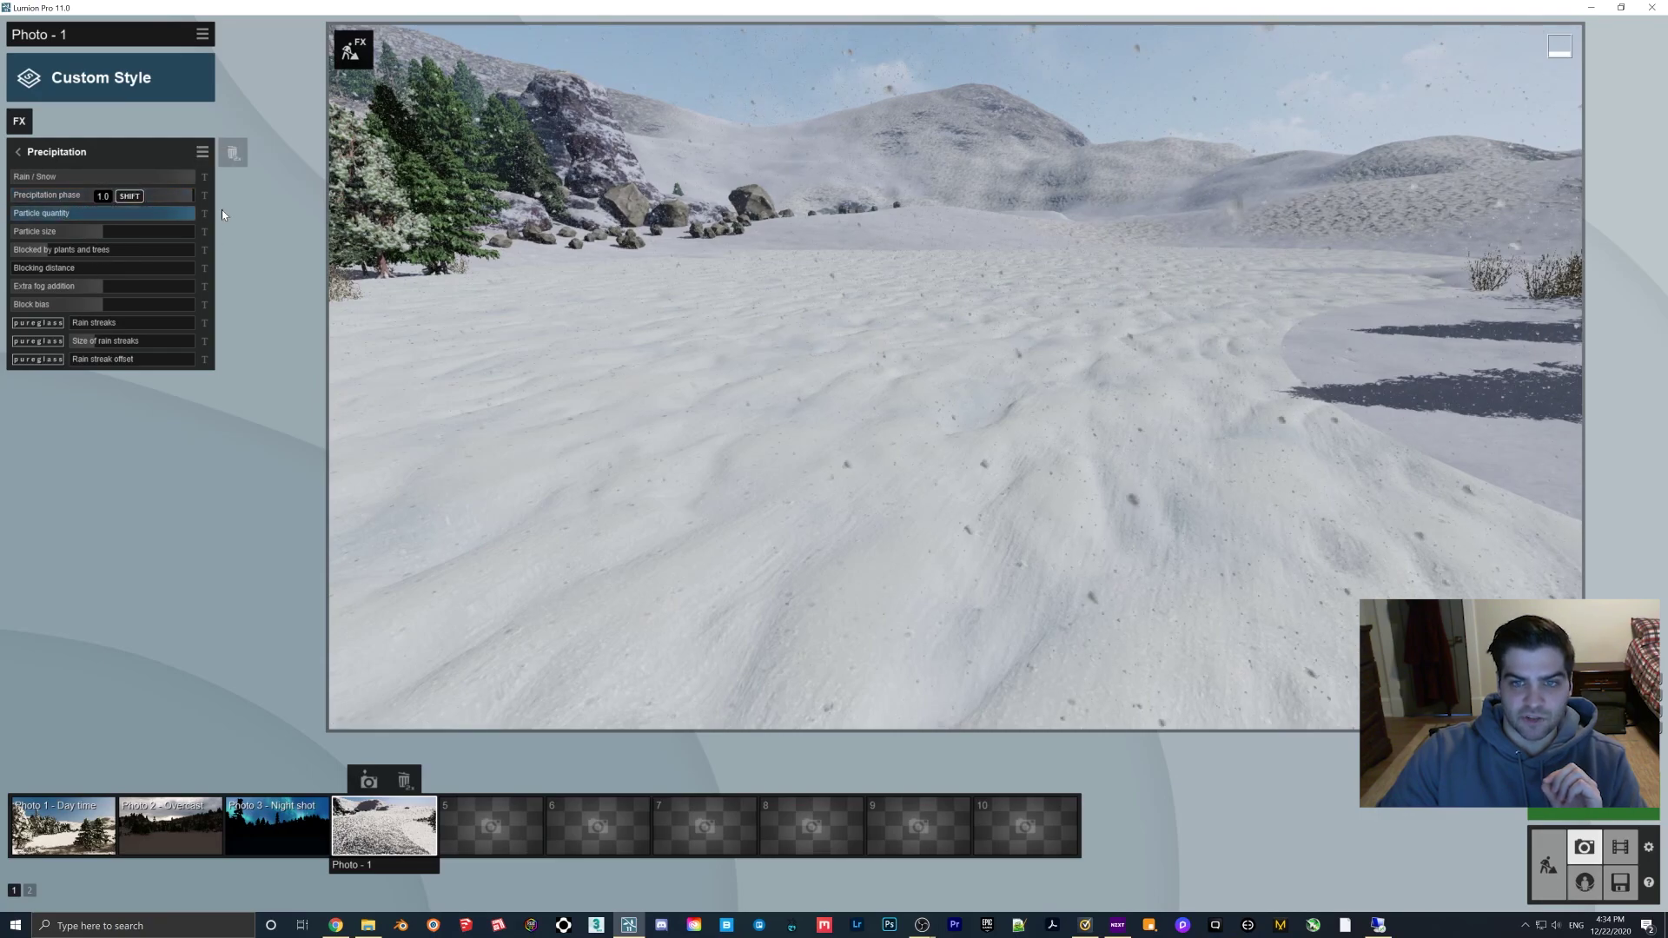
{"action": "left_click_drag", "start_coordinate": [103, 233], "coordinate": [198, 241]}
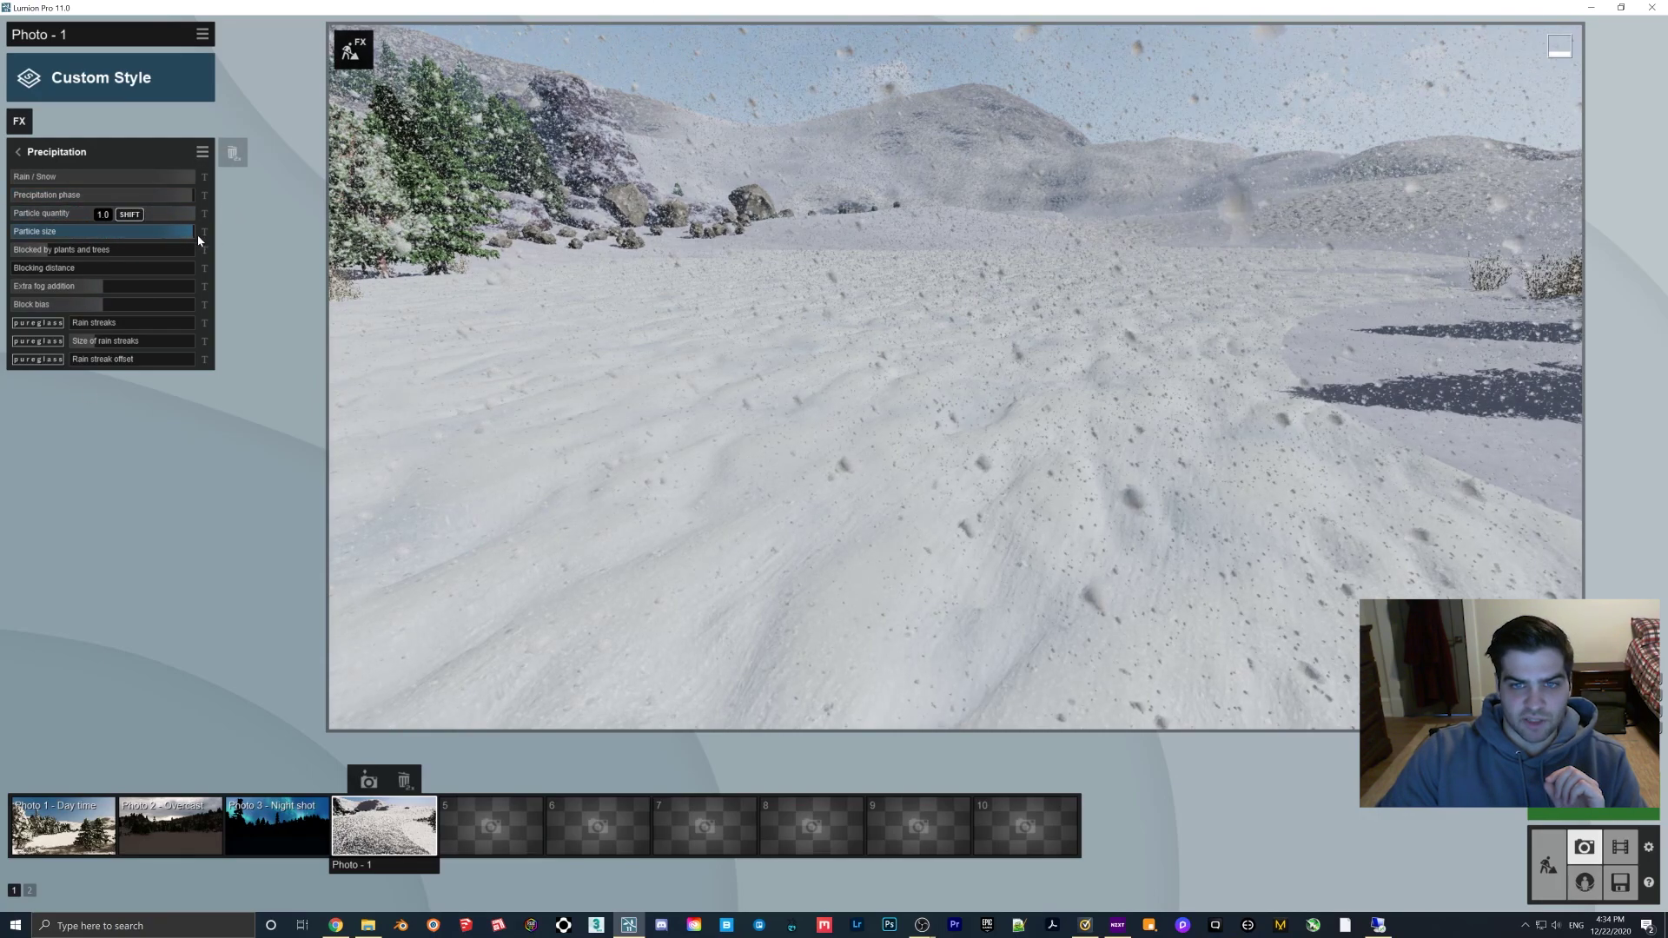
{"action": "left_click", "coordinate": [987, 550]}
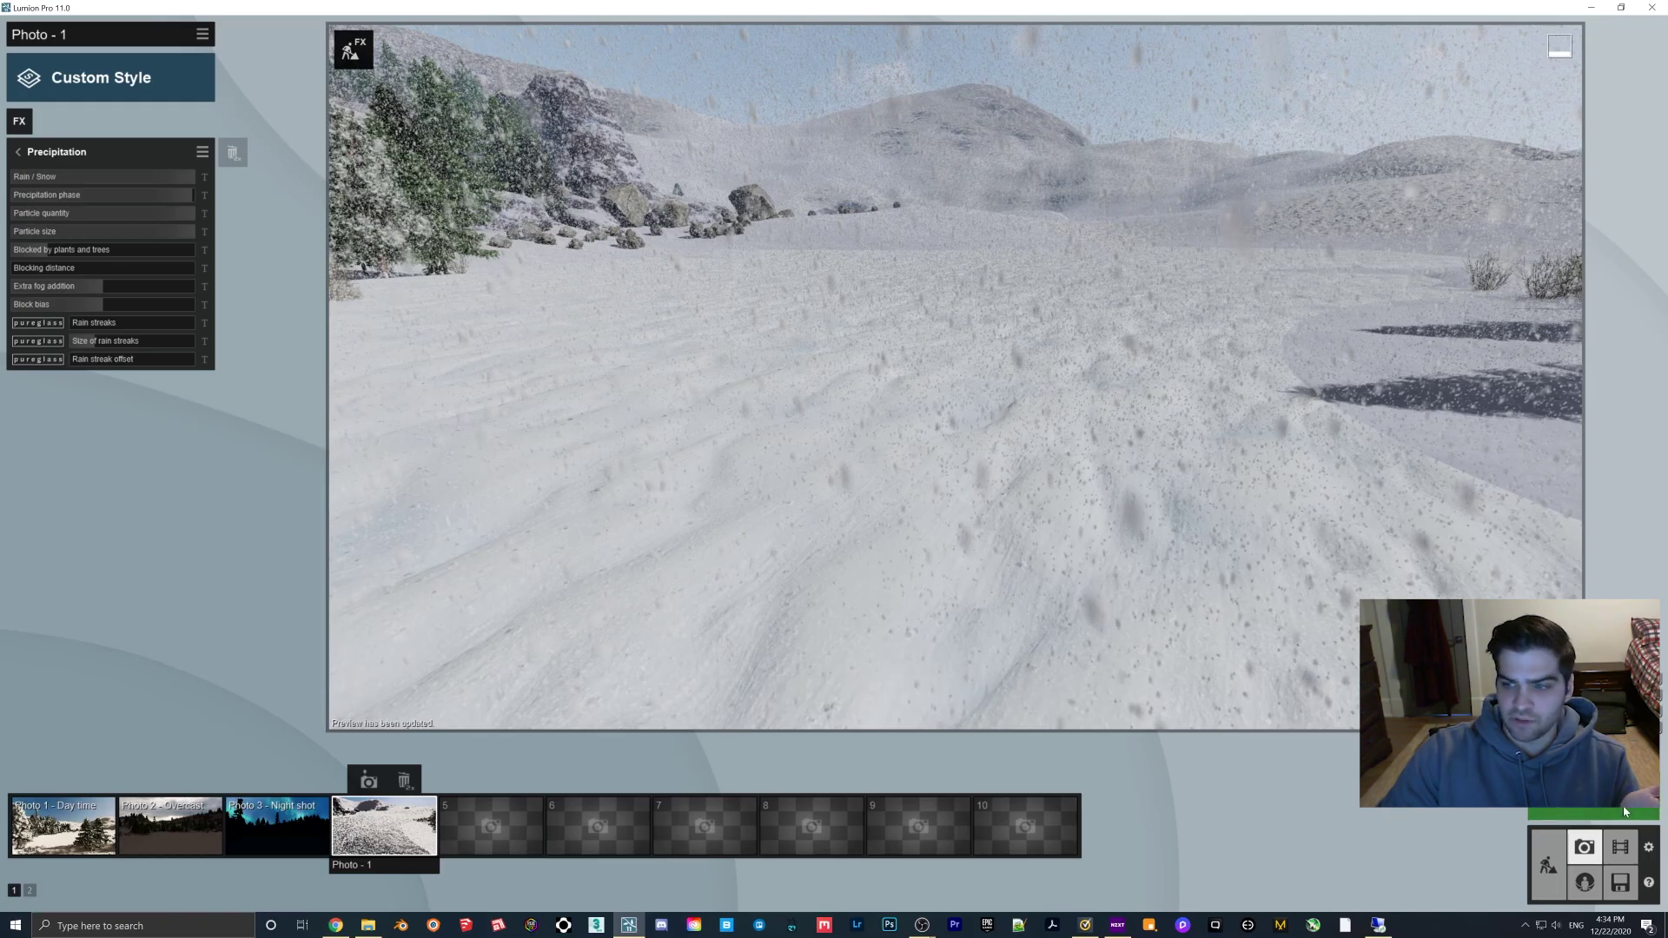
Step: In Movie mode, record a new clip in slot 2 with two camera keyframes facing the dead trees, and save it
{"action": "left_click", "coordinate": [1631, 848]}
{"action": "left_click", "coordinate": [240, 844]}
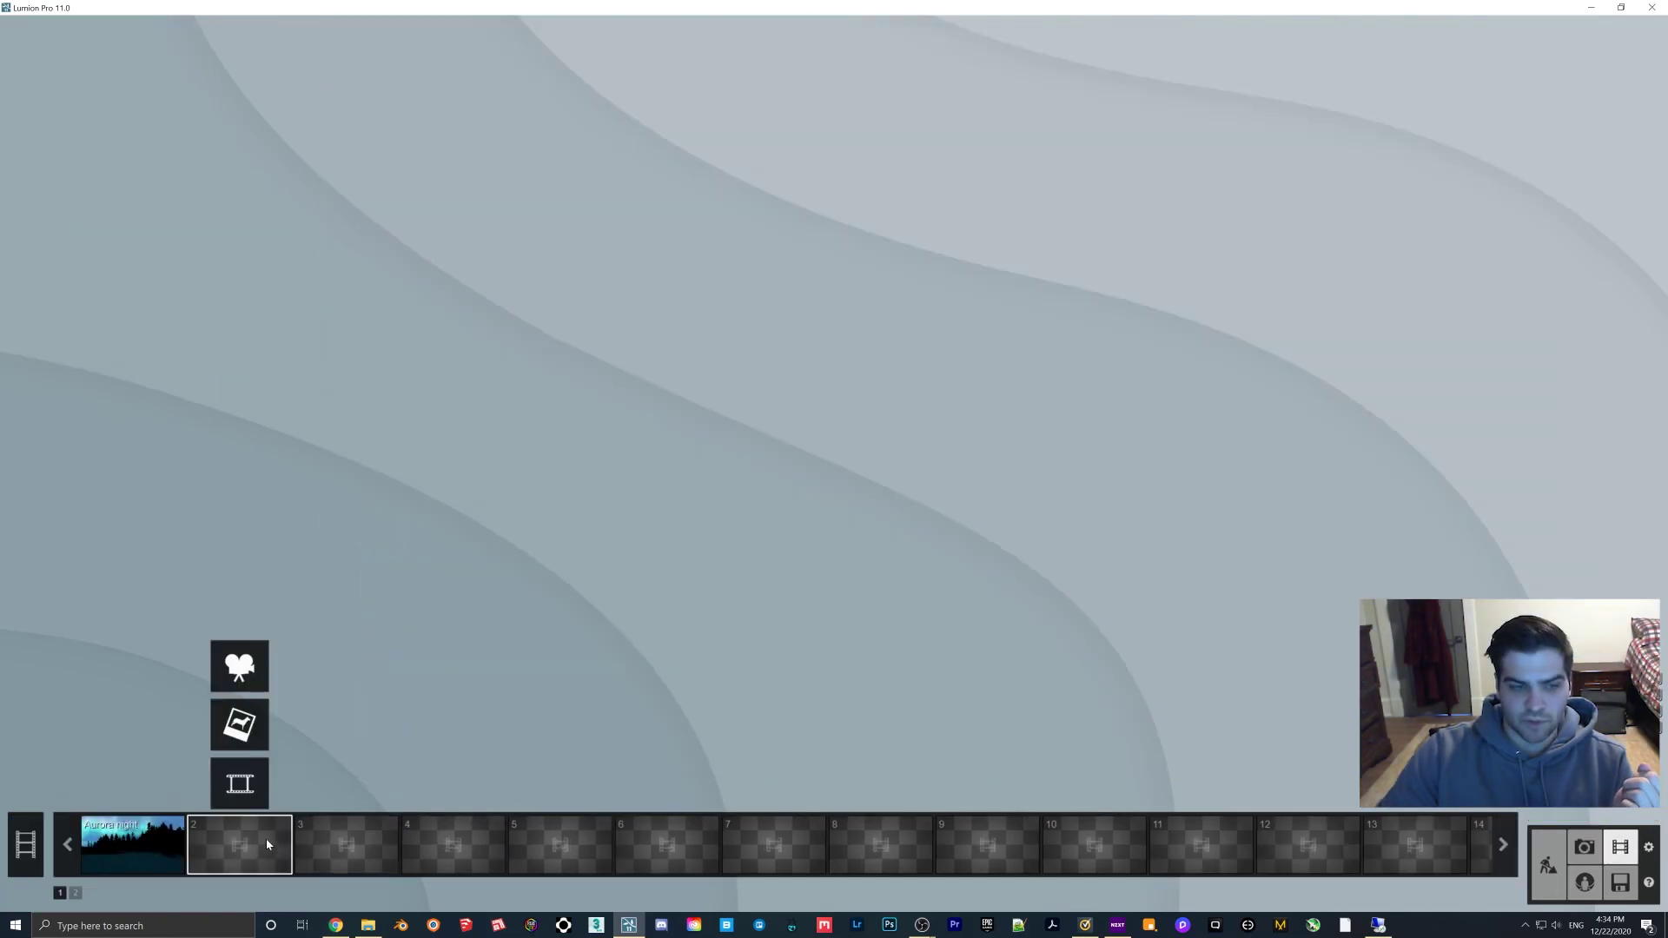
{"action": "left_click", "coordinate": [238, 663]}
{"action": "right_click_drag", "start_coordinate": [756, 482], "coordinate": [591, 538]}
{"action": "left_click", "coordinate": [834, 845]}
{"action": "left_click", "coordinate": [834, 844]}
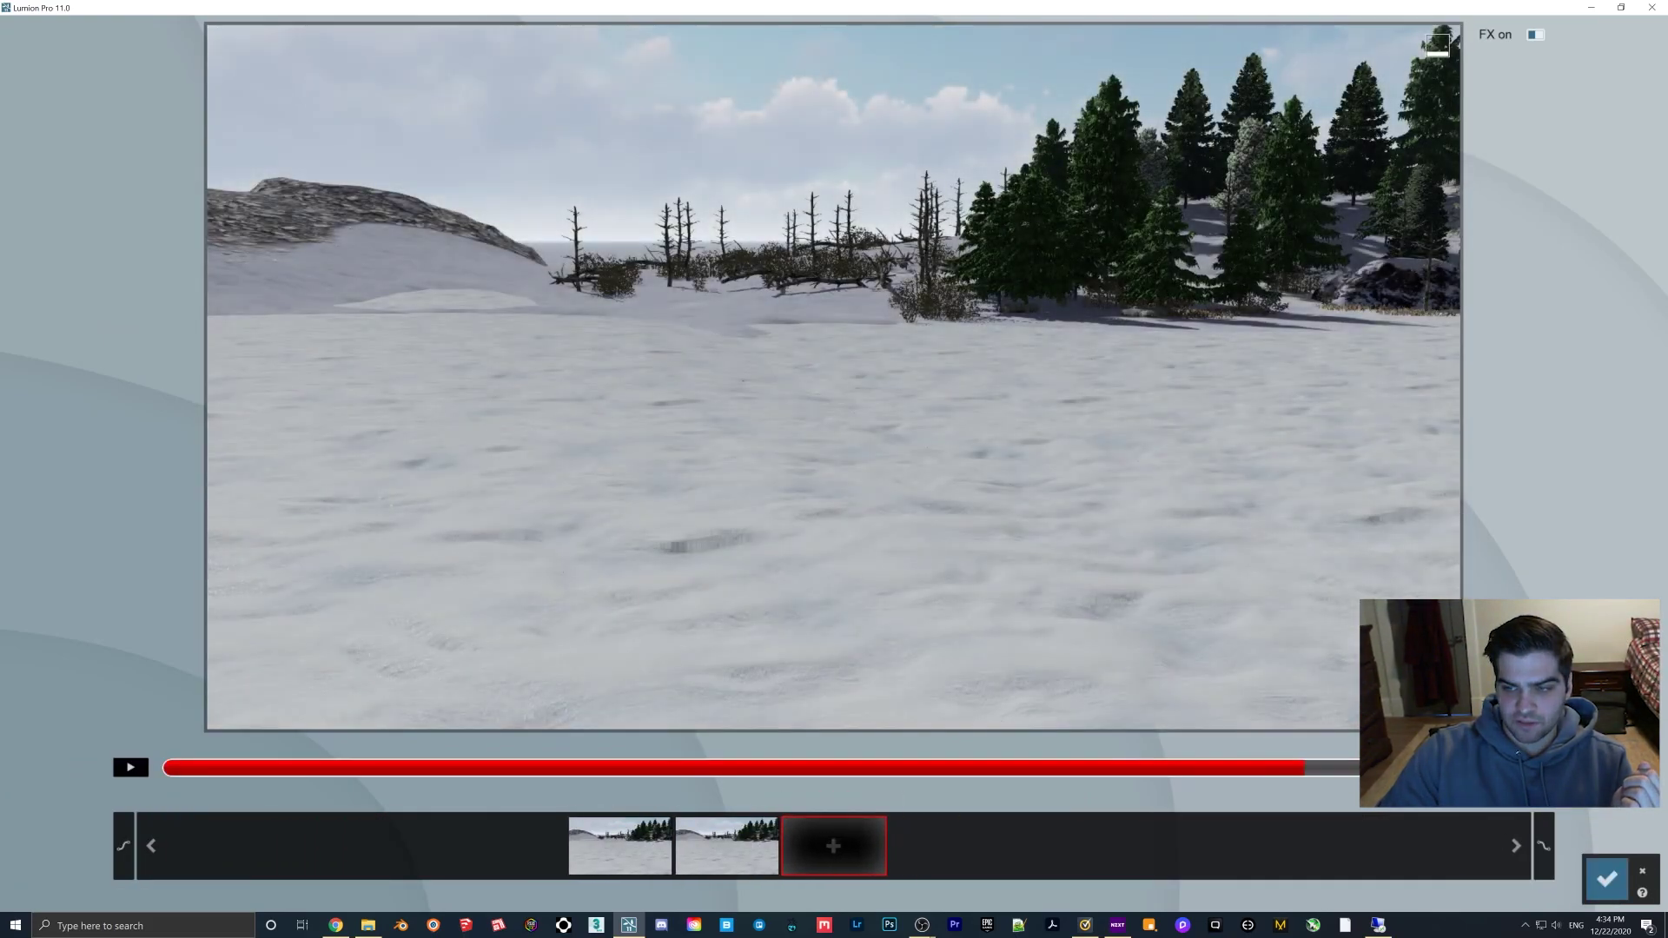
{"action": "left_click", "coordinate": [1606, 880]}
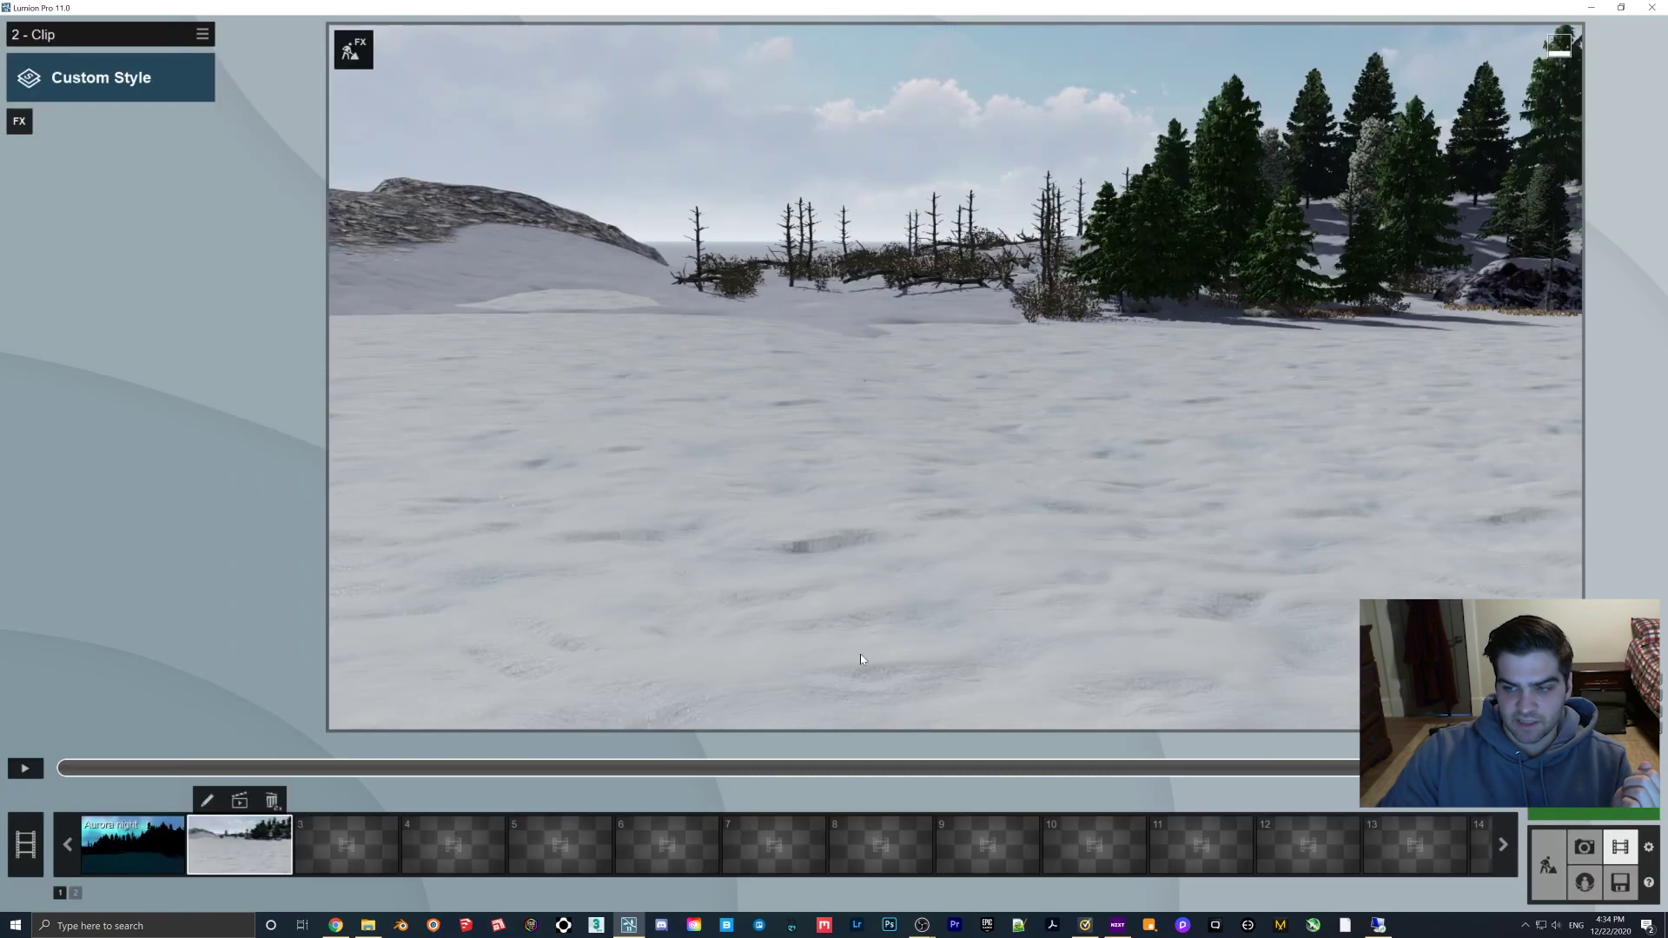
Step: Add the Precipitation weather effect to the new clip and set Rain / Snow fully to snow
{"action": "left_click", "coordinate": [19, 121]}
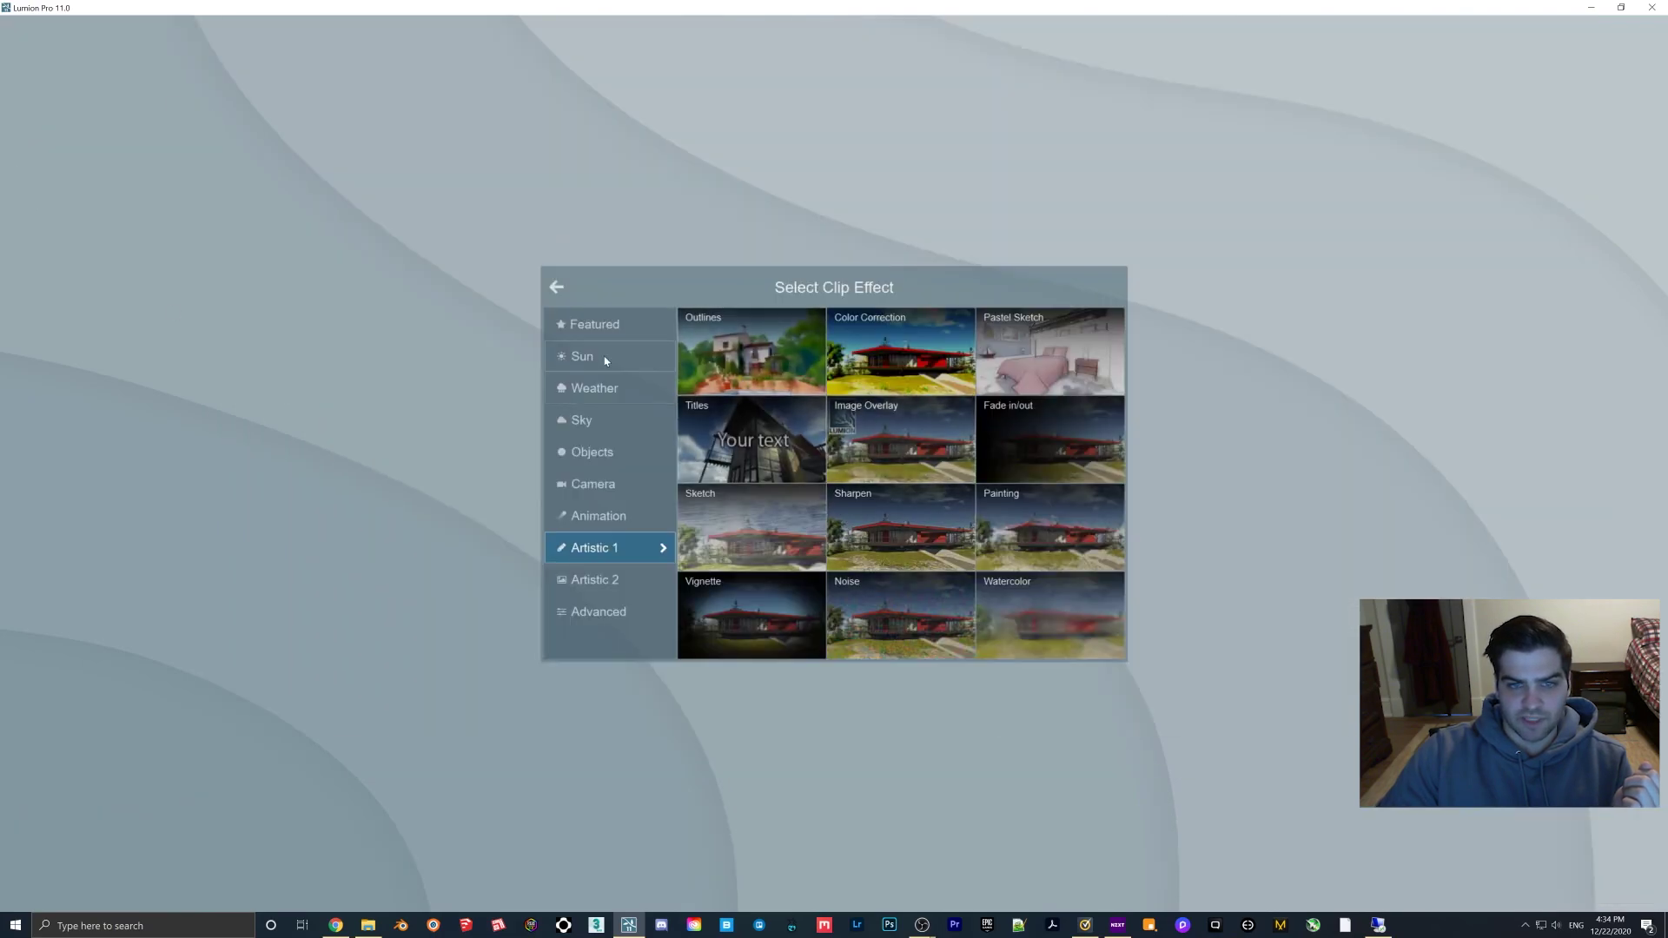
{"action": "left_click", "coordinate": [612, 384]}
{"action": "left_click", "coordinate": [1012, 365]}
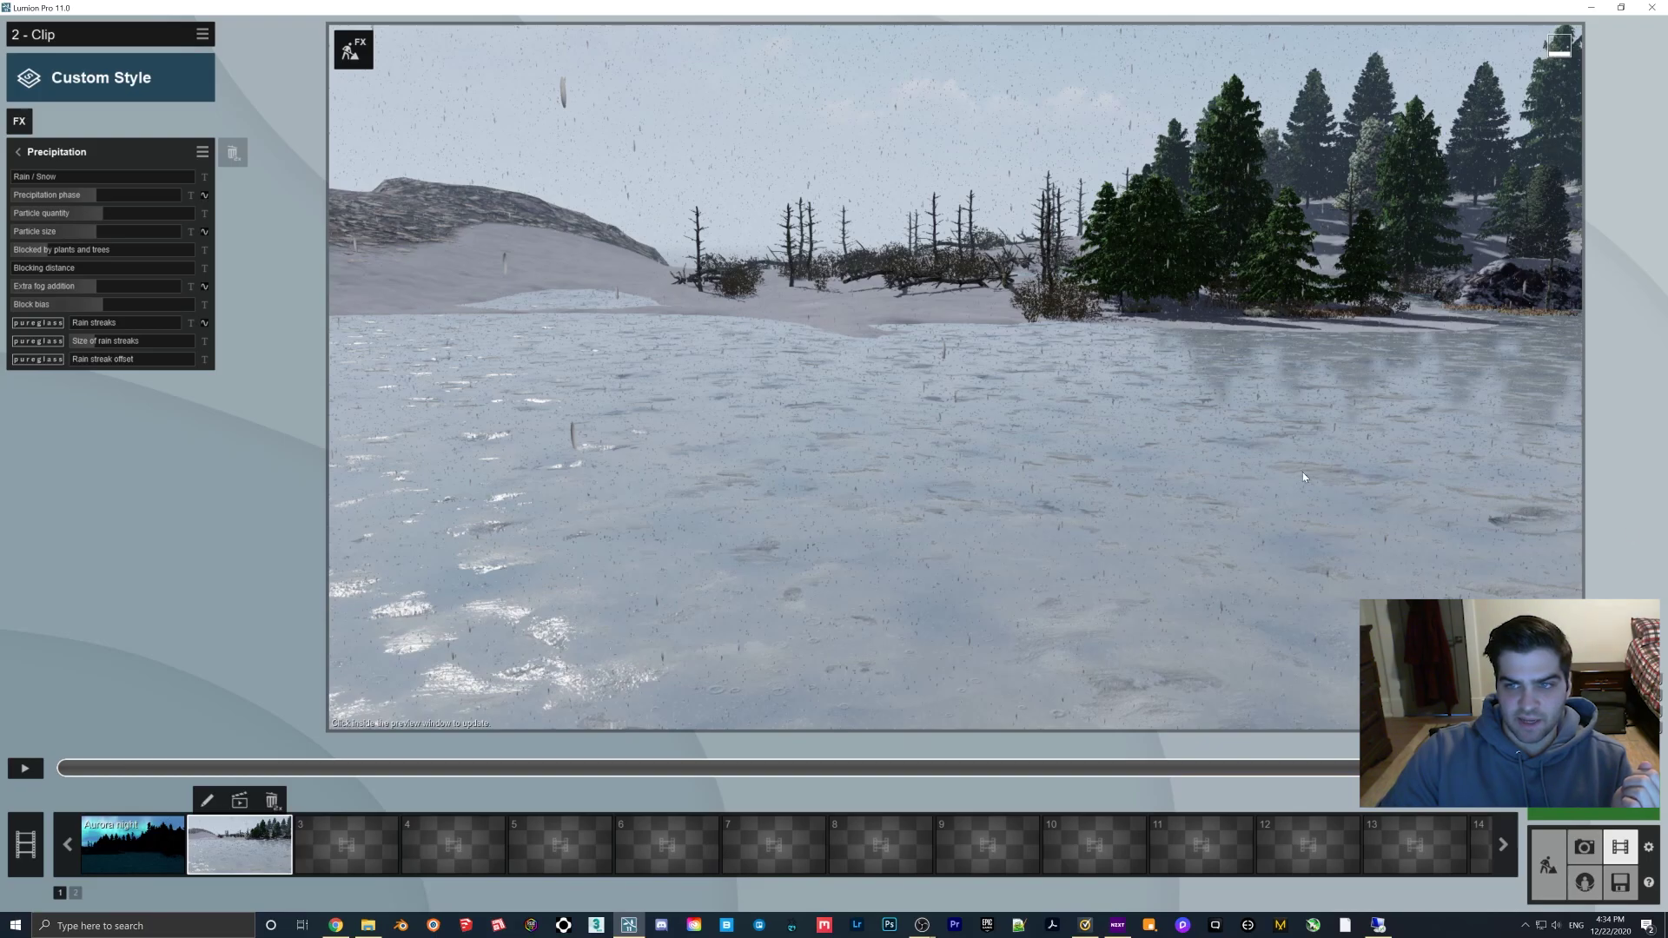
{"action": "left_click_drag", "start_coordinate": [53, 177], "coordinate": [893, 346]}
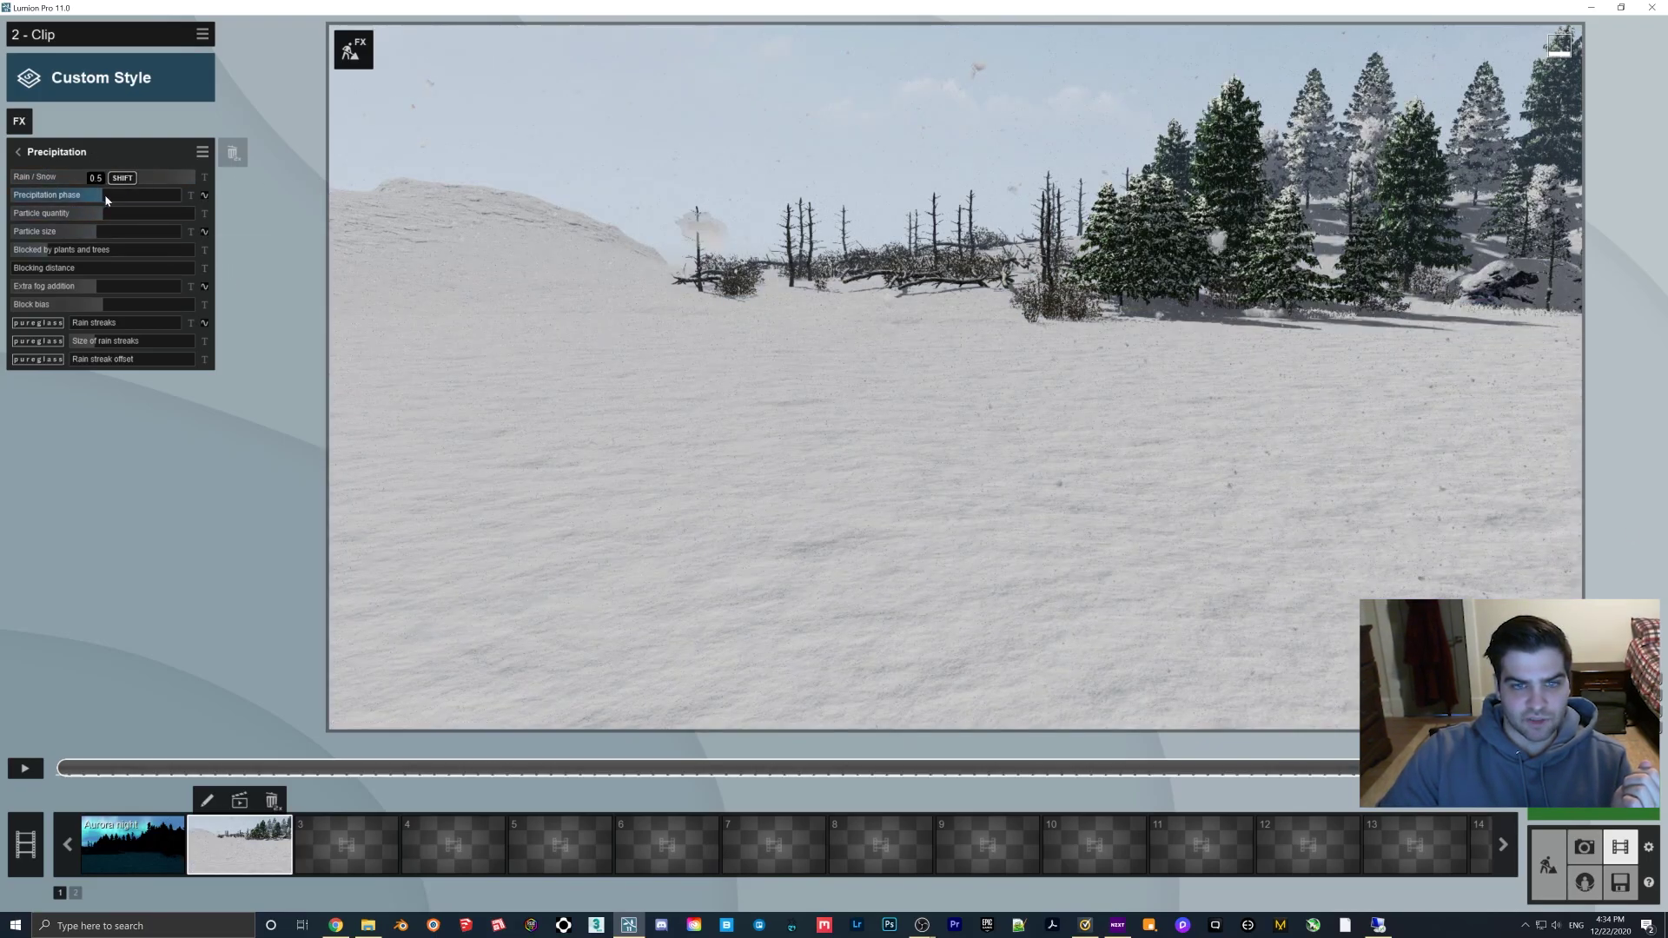
Step: Compare the clip's Precipitation phase at several levels up to the maximum, and leave it at about half
{"action": "mouse_move", "coordinate": [107, 197]}
{"action": "left_mouse_down"}
{"action": "mouse_move", "coordinate": [140, 196]}
{"action": "mouse_move", "coordinate": [121, 196]}
{"action": "left_mouse_up"}
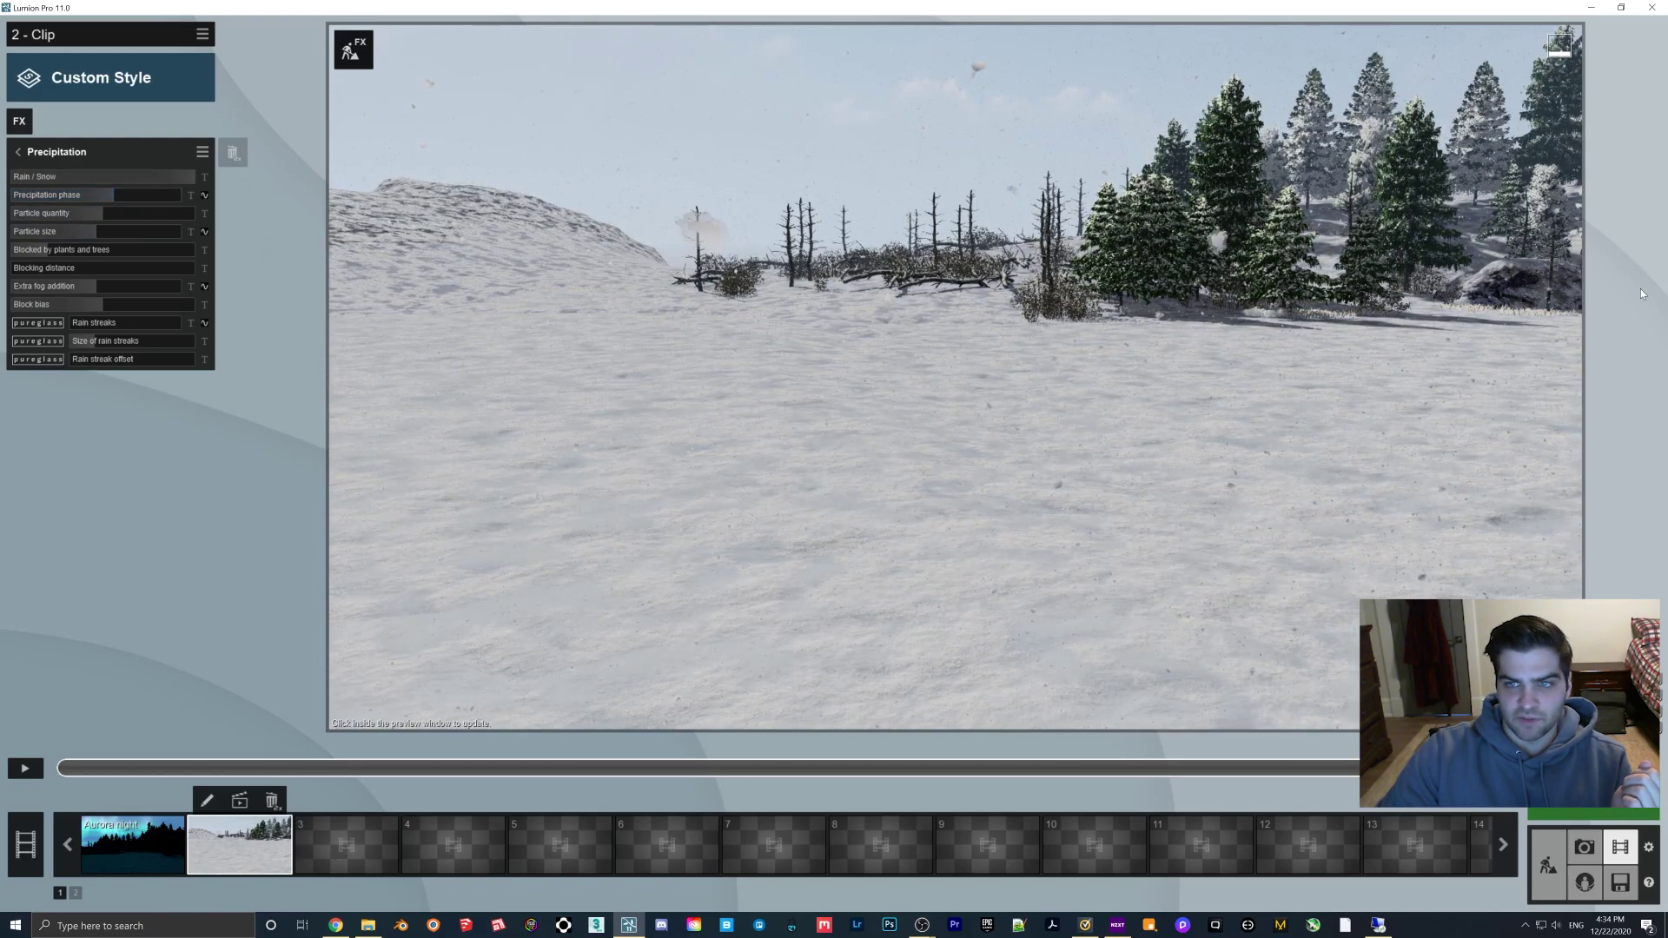
{"action": "left_click_drag", "start_coordinate": [113, 195], "coordinate": [183, 194]}
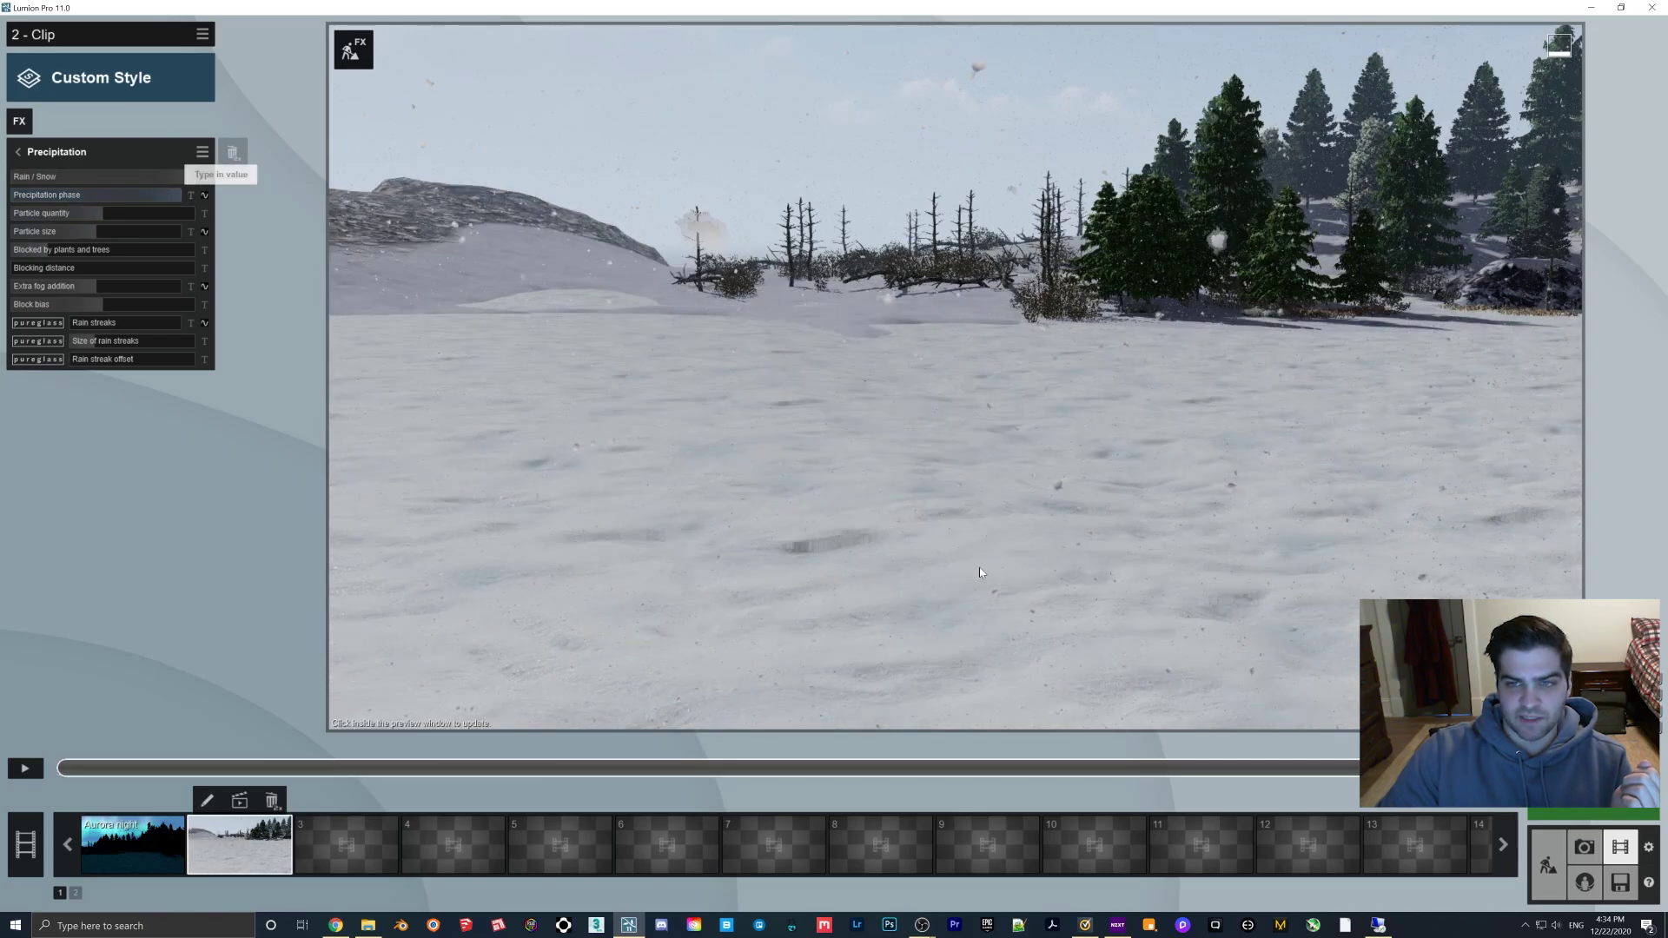
{"action": "left_click_drag", "start_coordinate": [181, 196], "coordinate": [117, 199]}
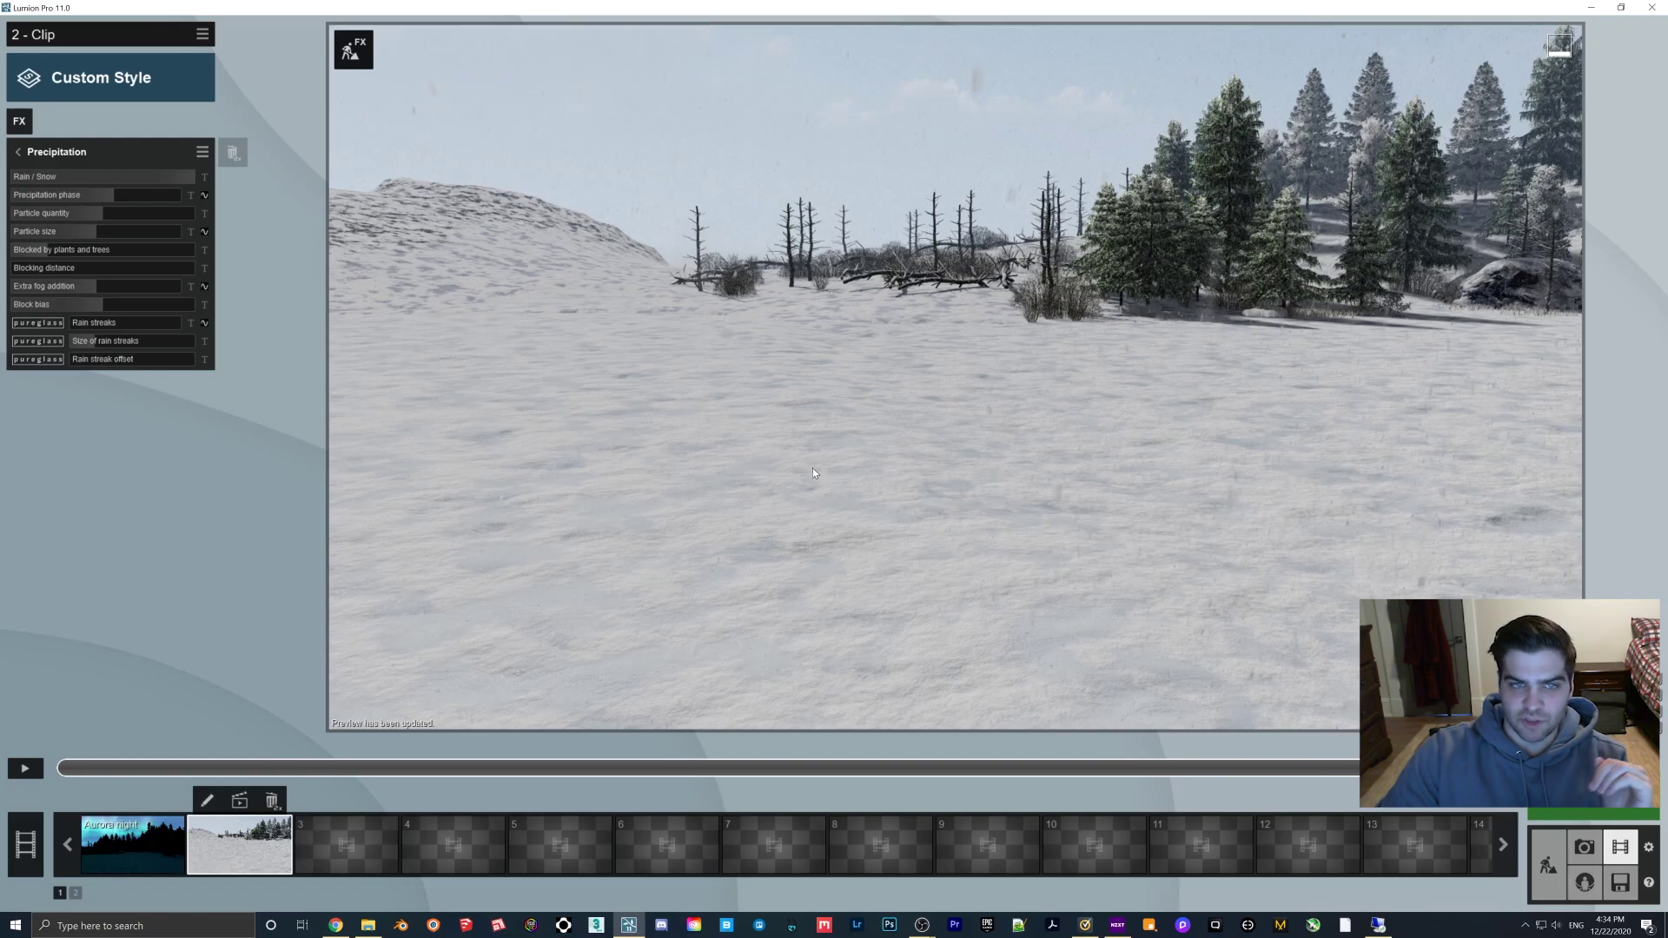
{"action": "left_click_drag", "start_coordinate": [105, 193], "coordinate": [99, 193]}
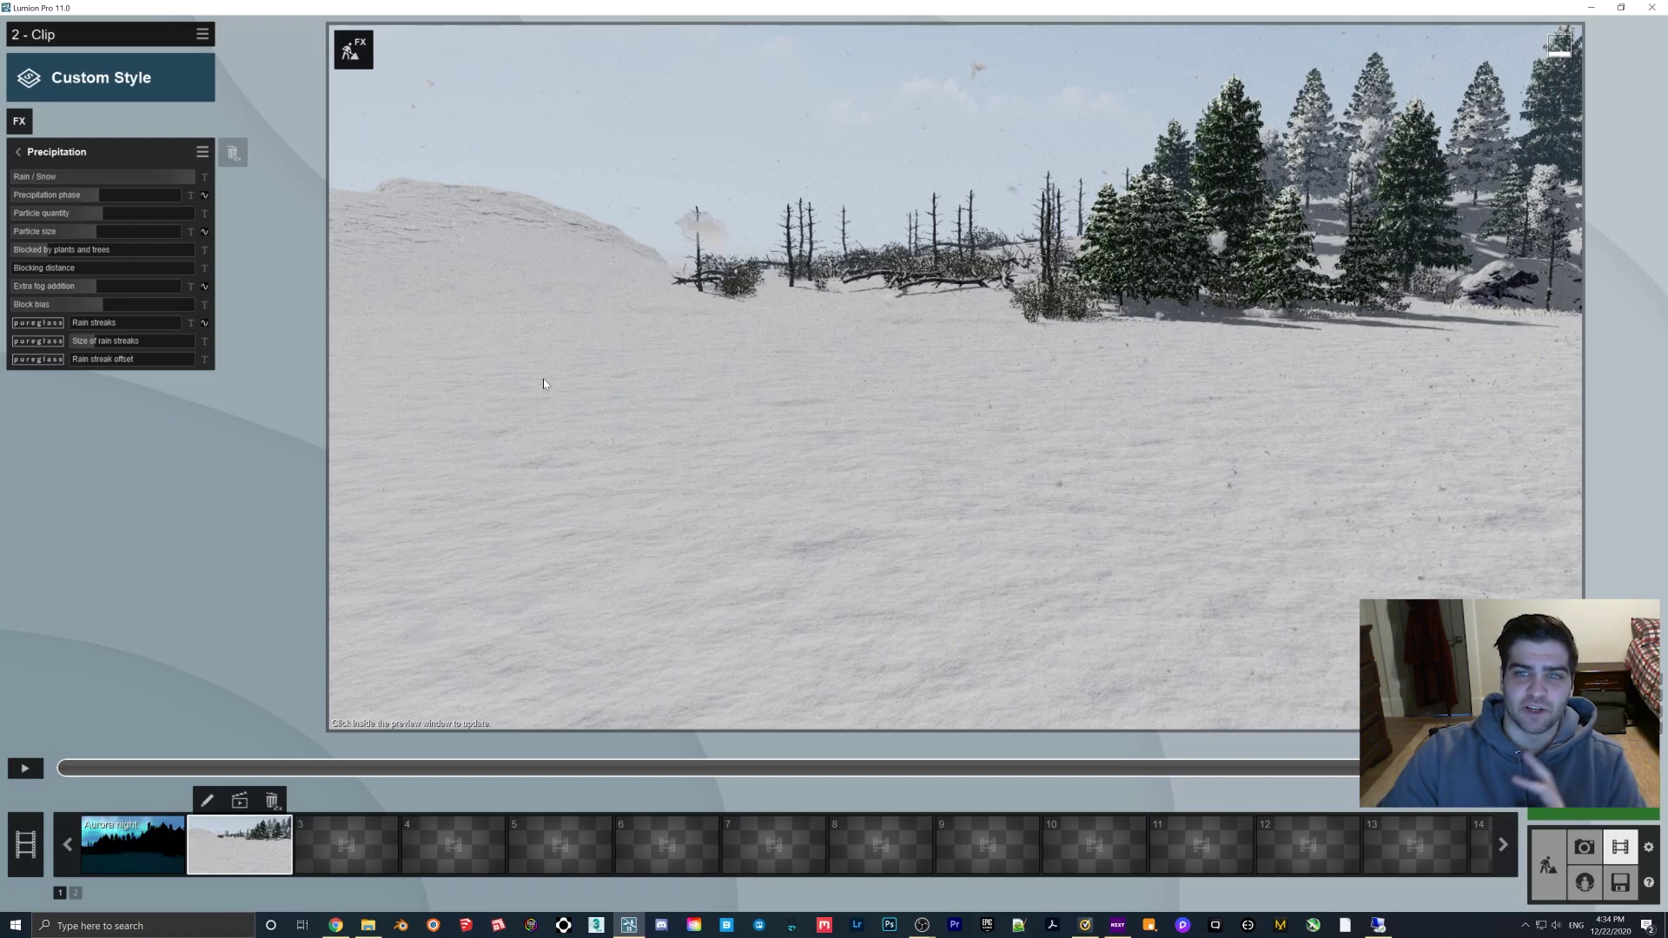
Step: Play the start of the snowy clip as a preview, stop it, and close the Precipitation settings
{"action": "left_click", "coordinate": [25, 768]}
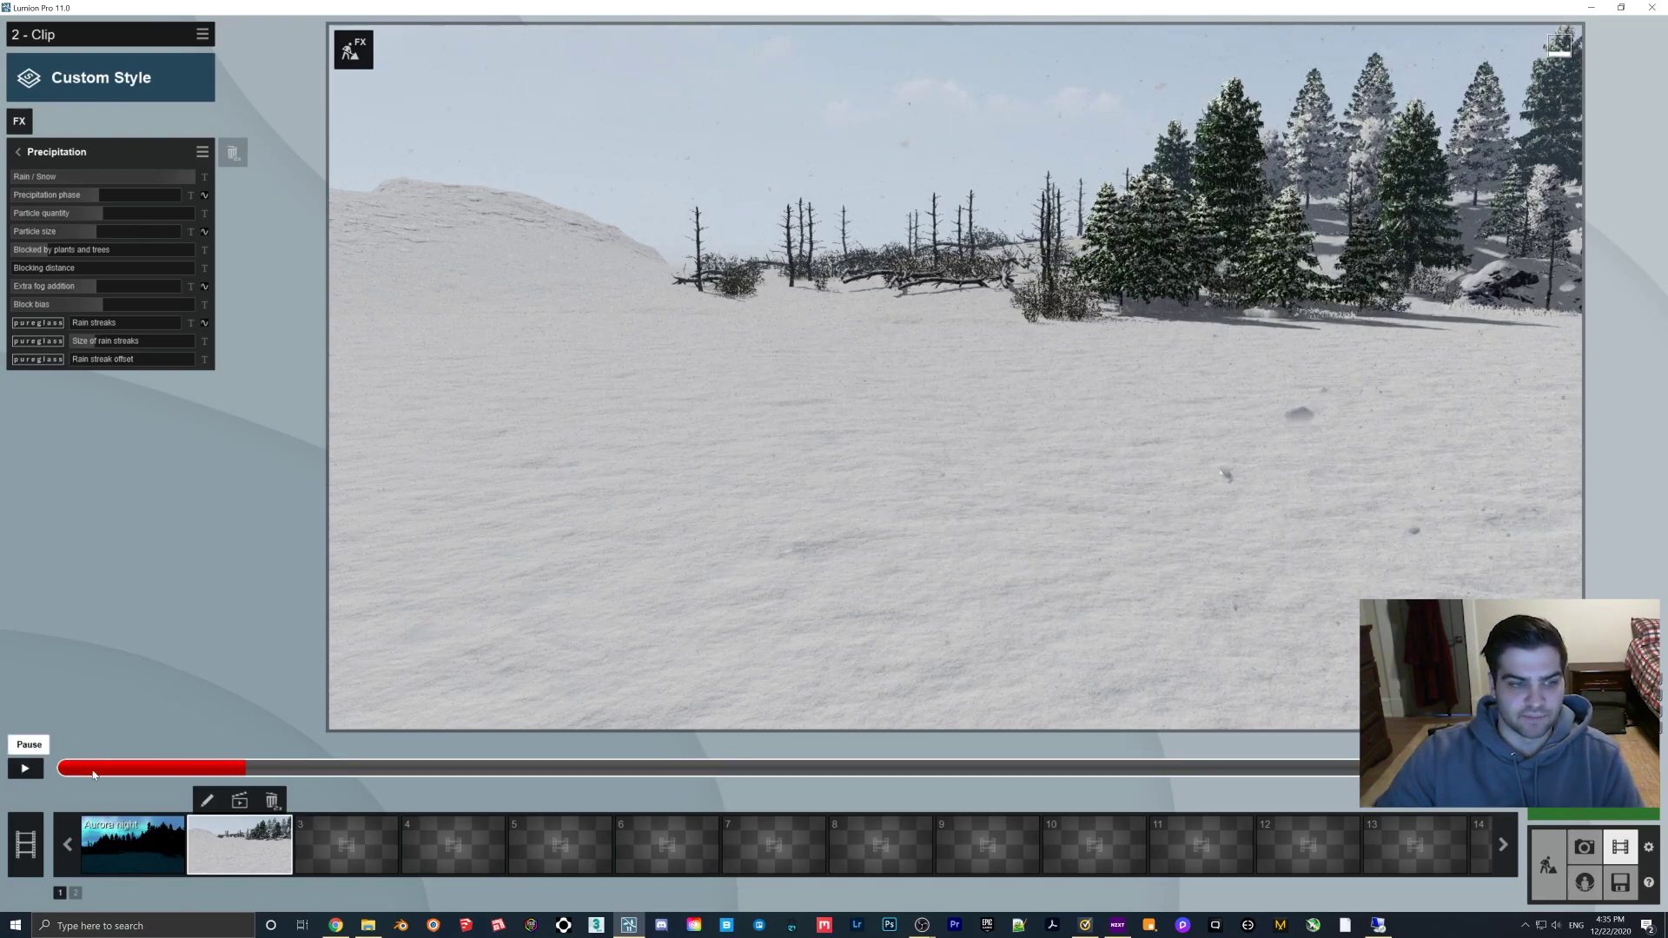
{"action": "left_click", "coordinate": [25, 768]}
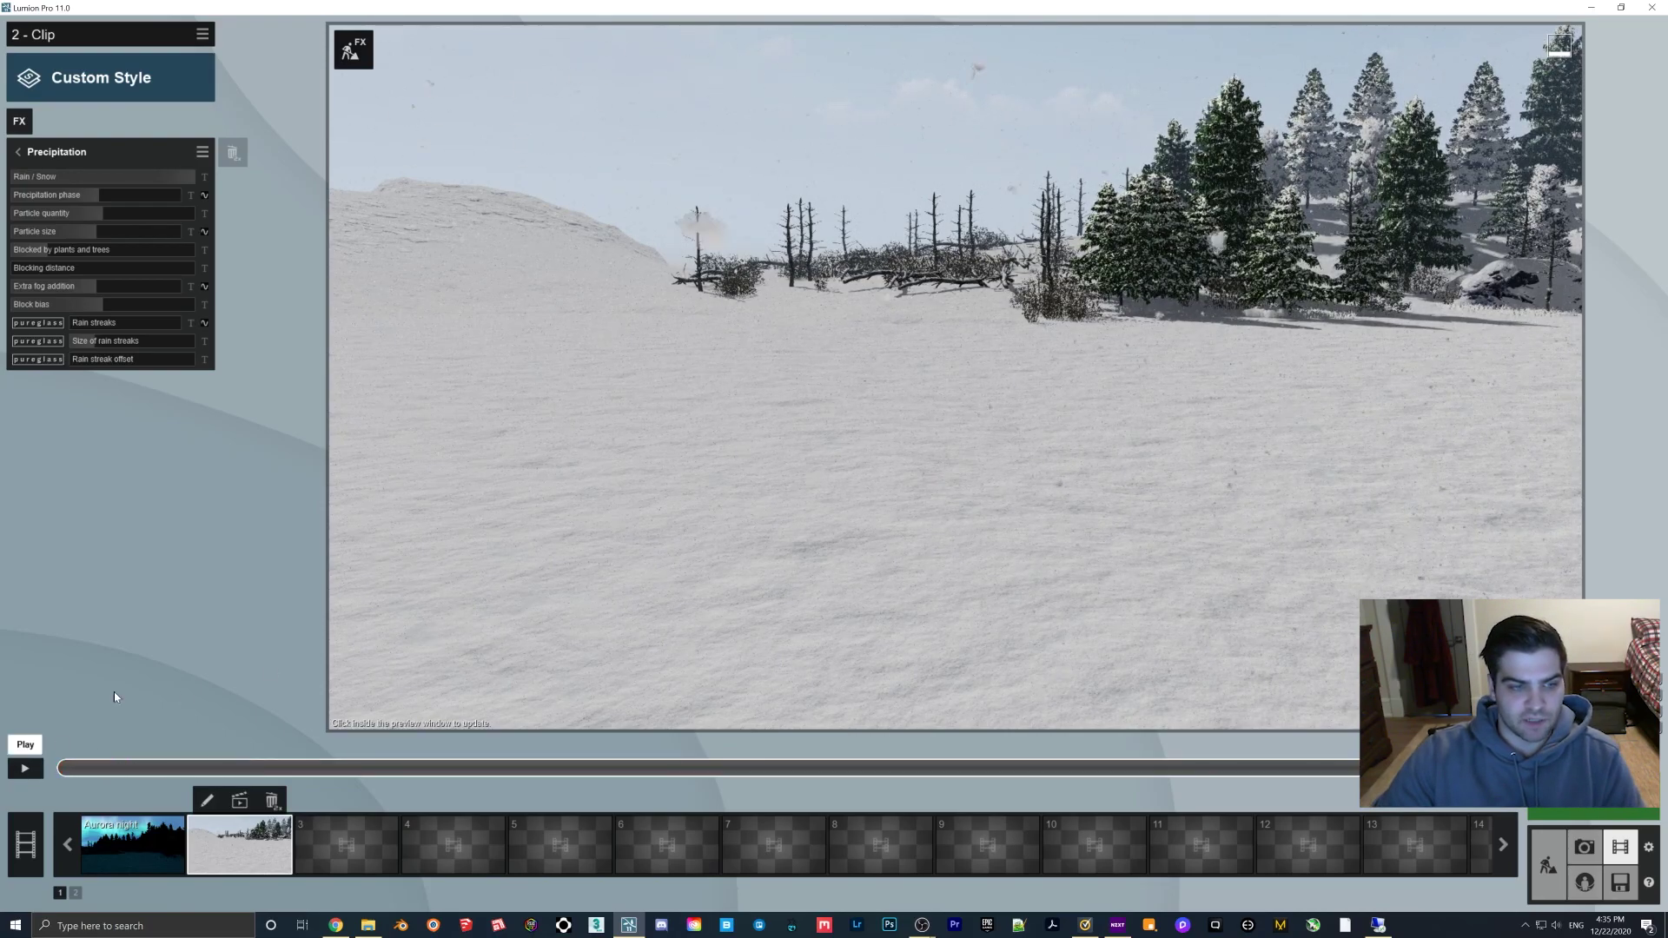
{"action": "left_click", "coordinate": [17, 152]}
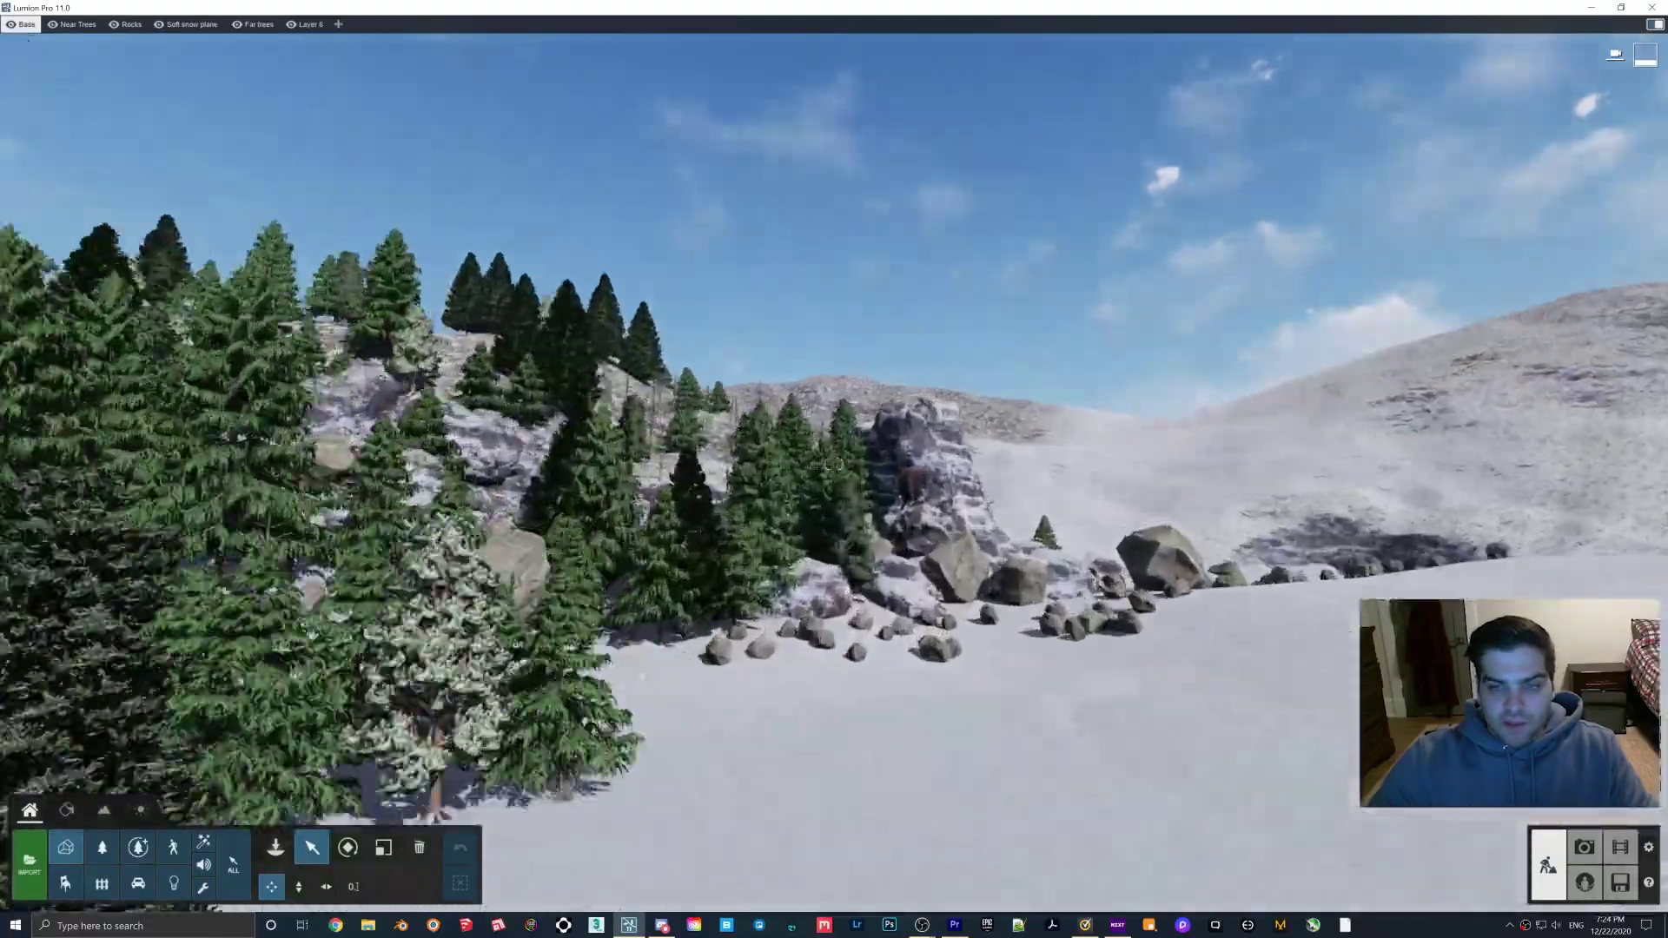
Step: In Build mode, select the large snow plane by the trees and open its Evermotion Sand 001 2048 material for editing
{"action": "key", "text": "w"}
{"action": "right_click_drag", "start_coordinate": [747, 482], "coordinate": [1249, 524]}
{"action": "key", "text": "w"}
{"action": "right_click_drag", "start_coordinate": [942, 548], "coordinate": [954, 562]}
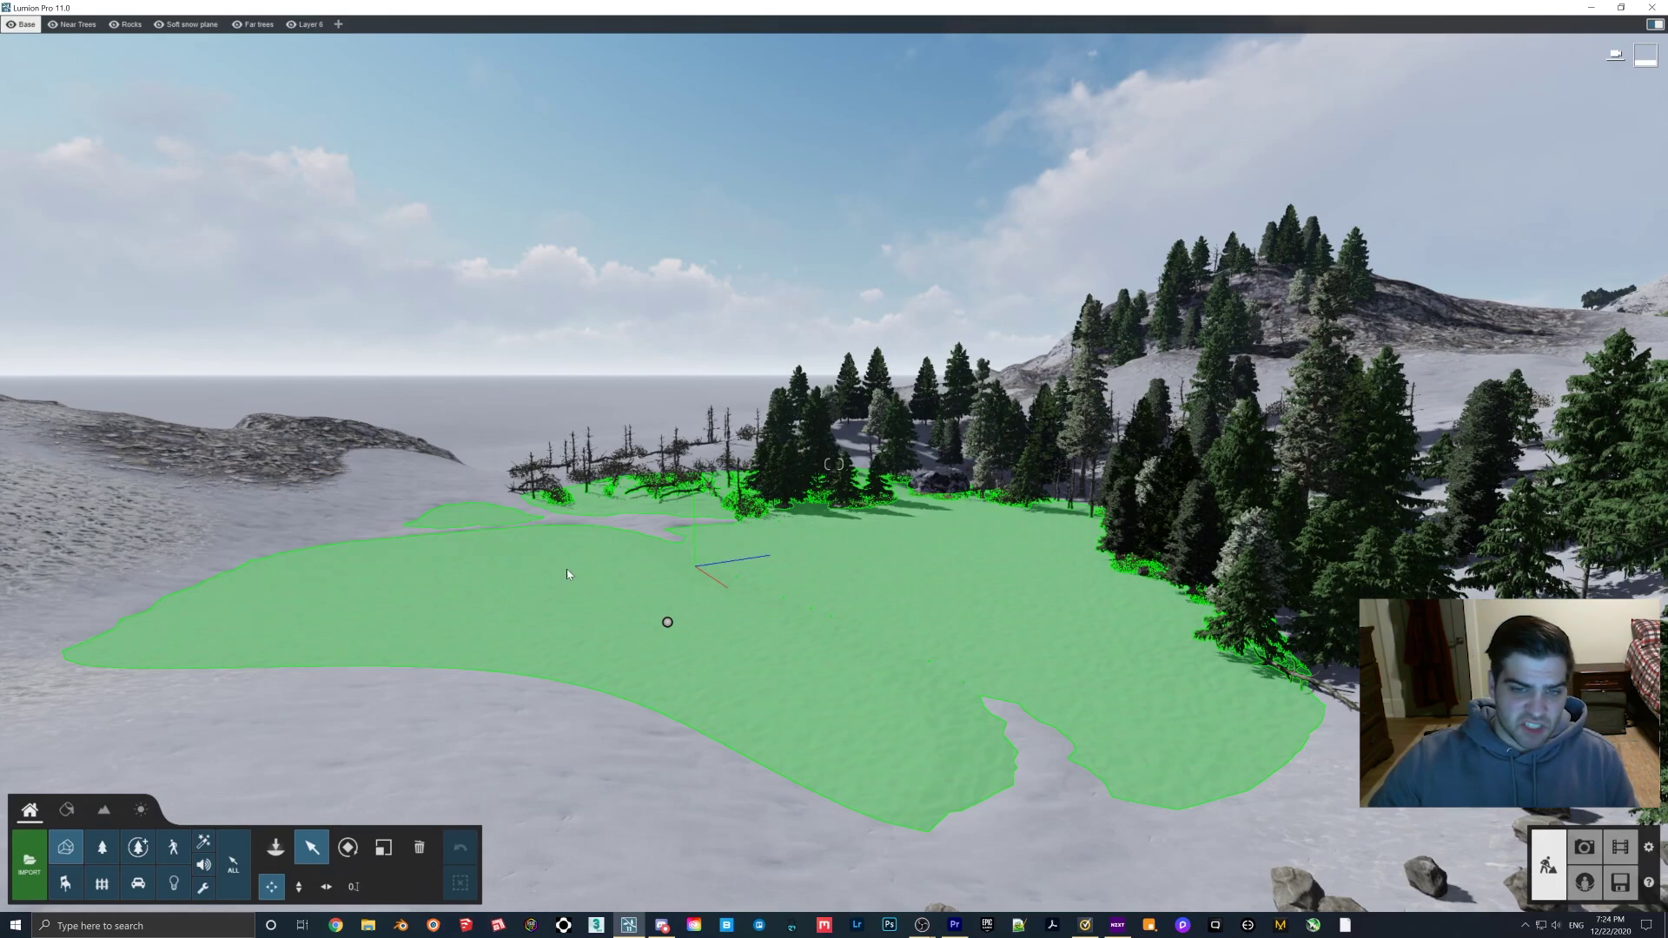
{"action": "left_click", "coordinate": [917, 634]}
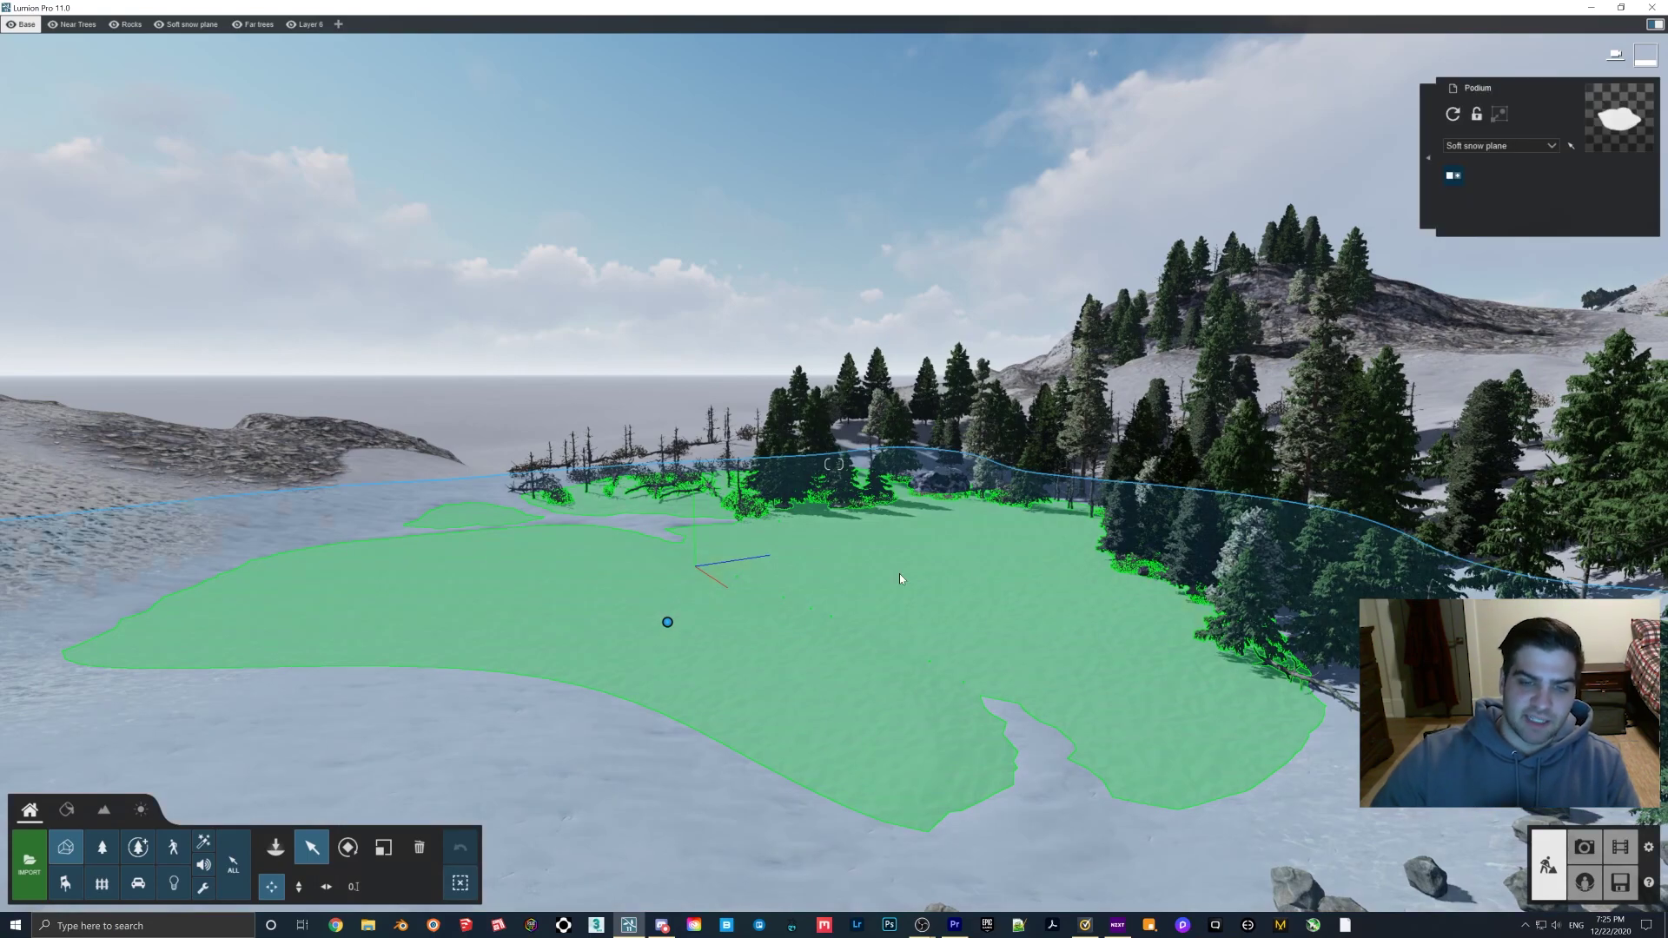
{"action": "left_click", "coordinate": [66, 810]}
{"action": "left_click", "coordinate": [436, 572]}
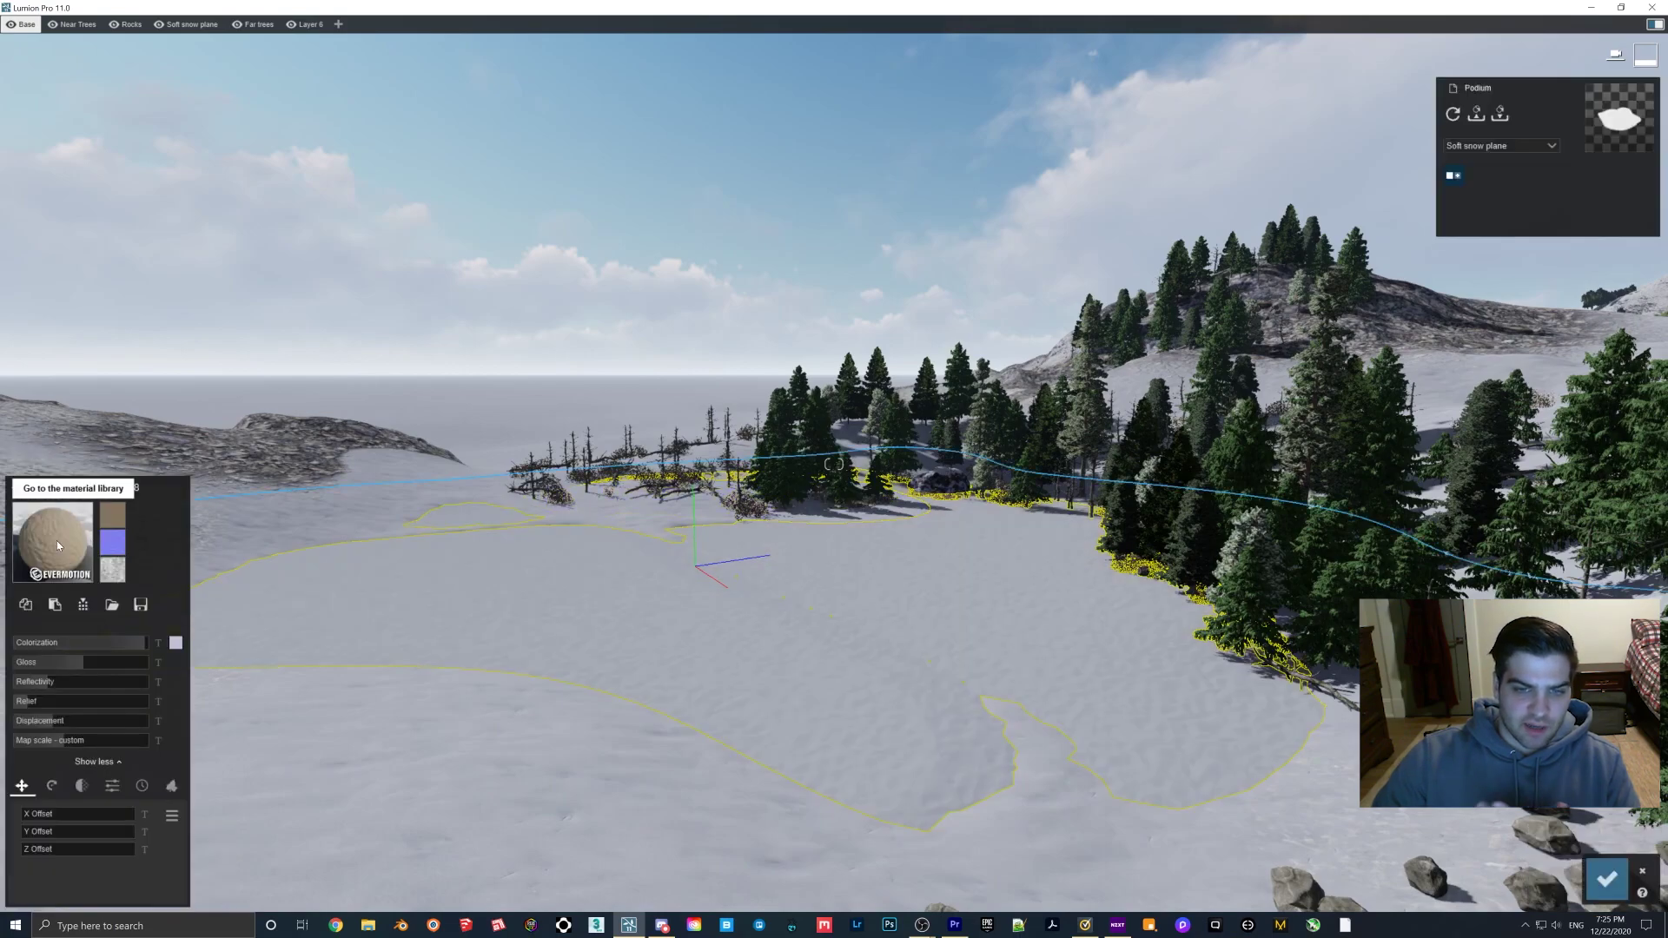
{"action": "left_click", "coordinate": [57, 541]}
{"action": "left_click", "coordinate": [848, 629]}
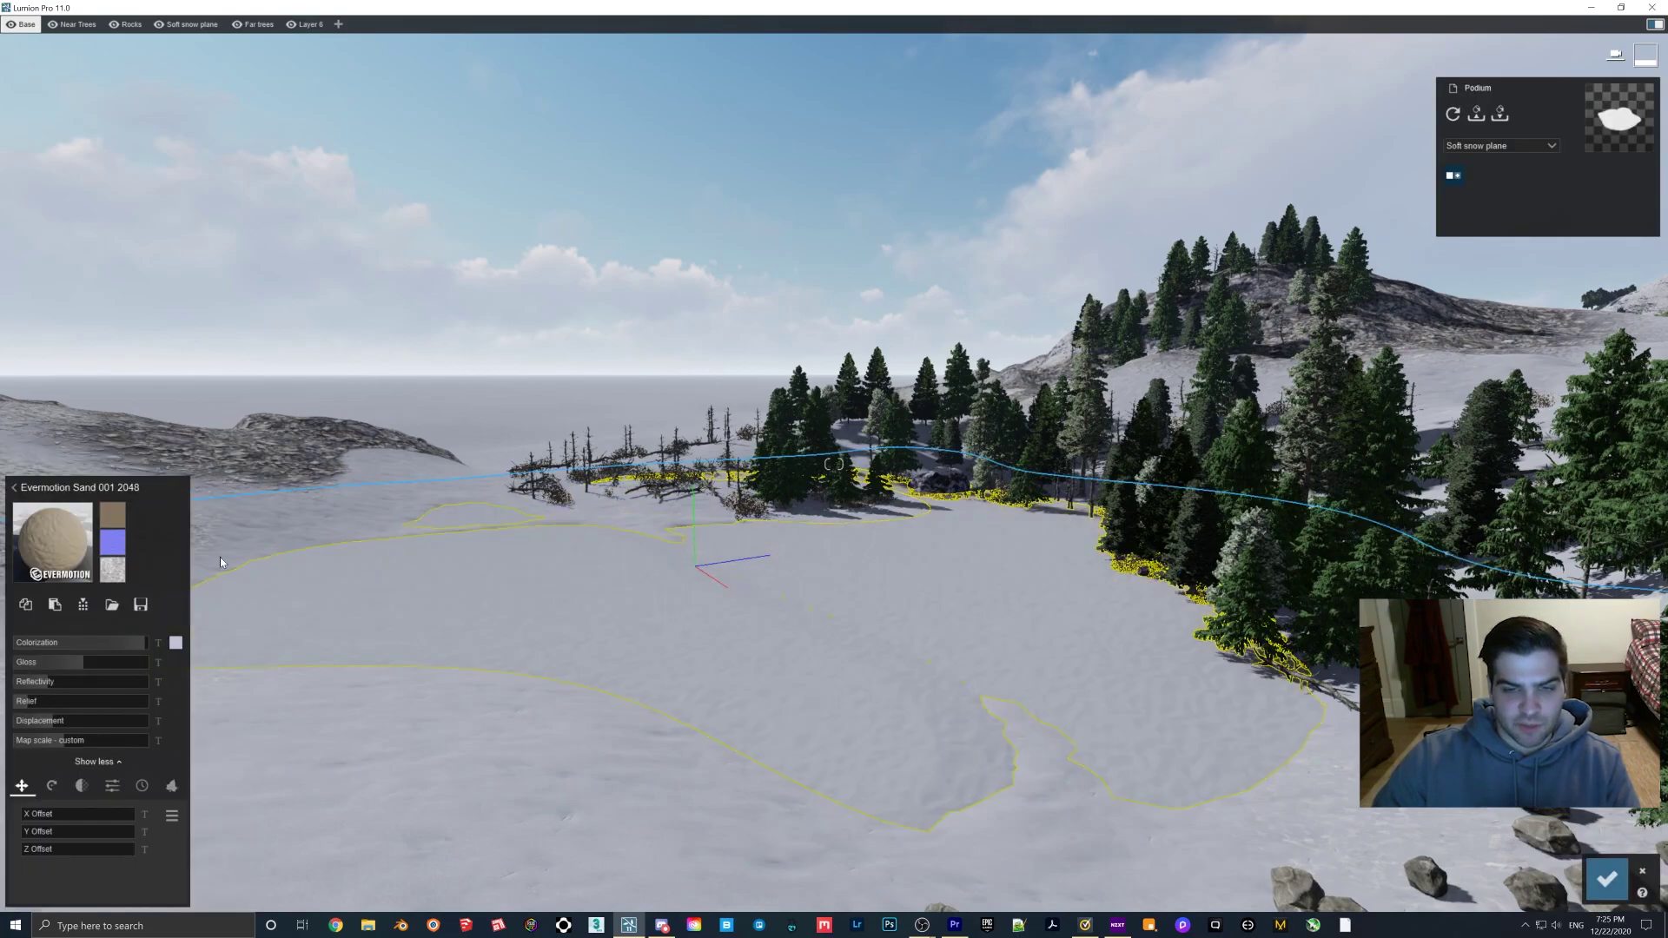
Step: Replace the large plane's sand material with the last grass variant from the second grass category of the Various materials
{"action": "left_click", "coordinate": [59, 488]}
{"action": "left_click", "coordinate": [79, 474]}
{"action": "left_click", "coordinate": [33, 475]}
{"action": "left_click", "coordinate": [84, 515]}
{"action": "left_click", "coordinate": [99, 808]}
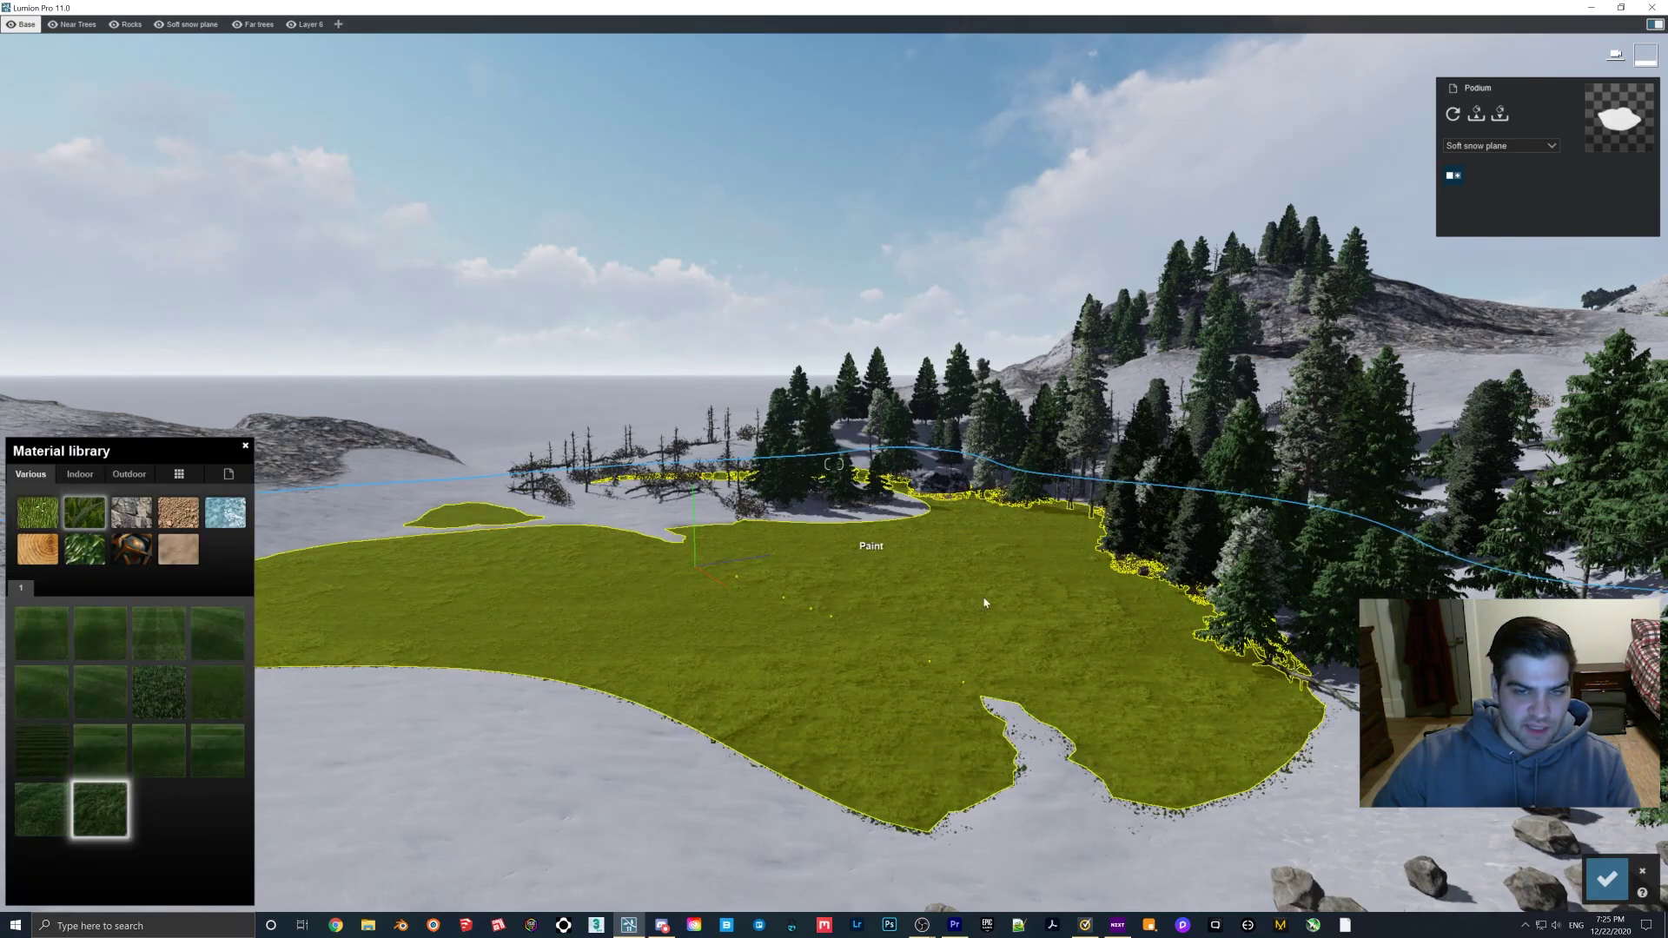
Step: Inspect the grass-covered plane up close and from farther back, and save the material change
{"action": "key", "text": "a"}
{"action": "key", "text": "w"}
{"action": "right_click_drag", "start_coordinate": [1280, 687], "coordinate": [1280, 773]}
{"action": "key", "text": "w"}
{"action": "right_click_drag", "start_coordinate": [983, 609], "coordinate": [983, 654]}
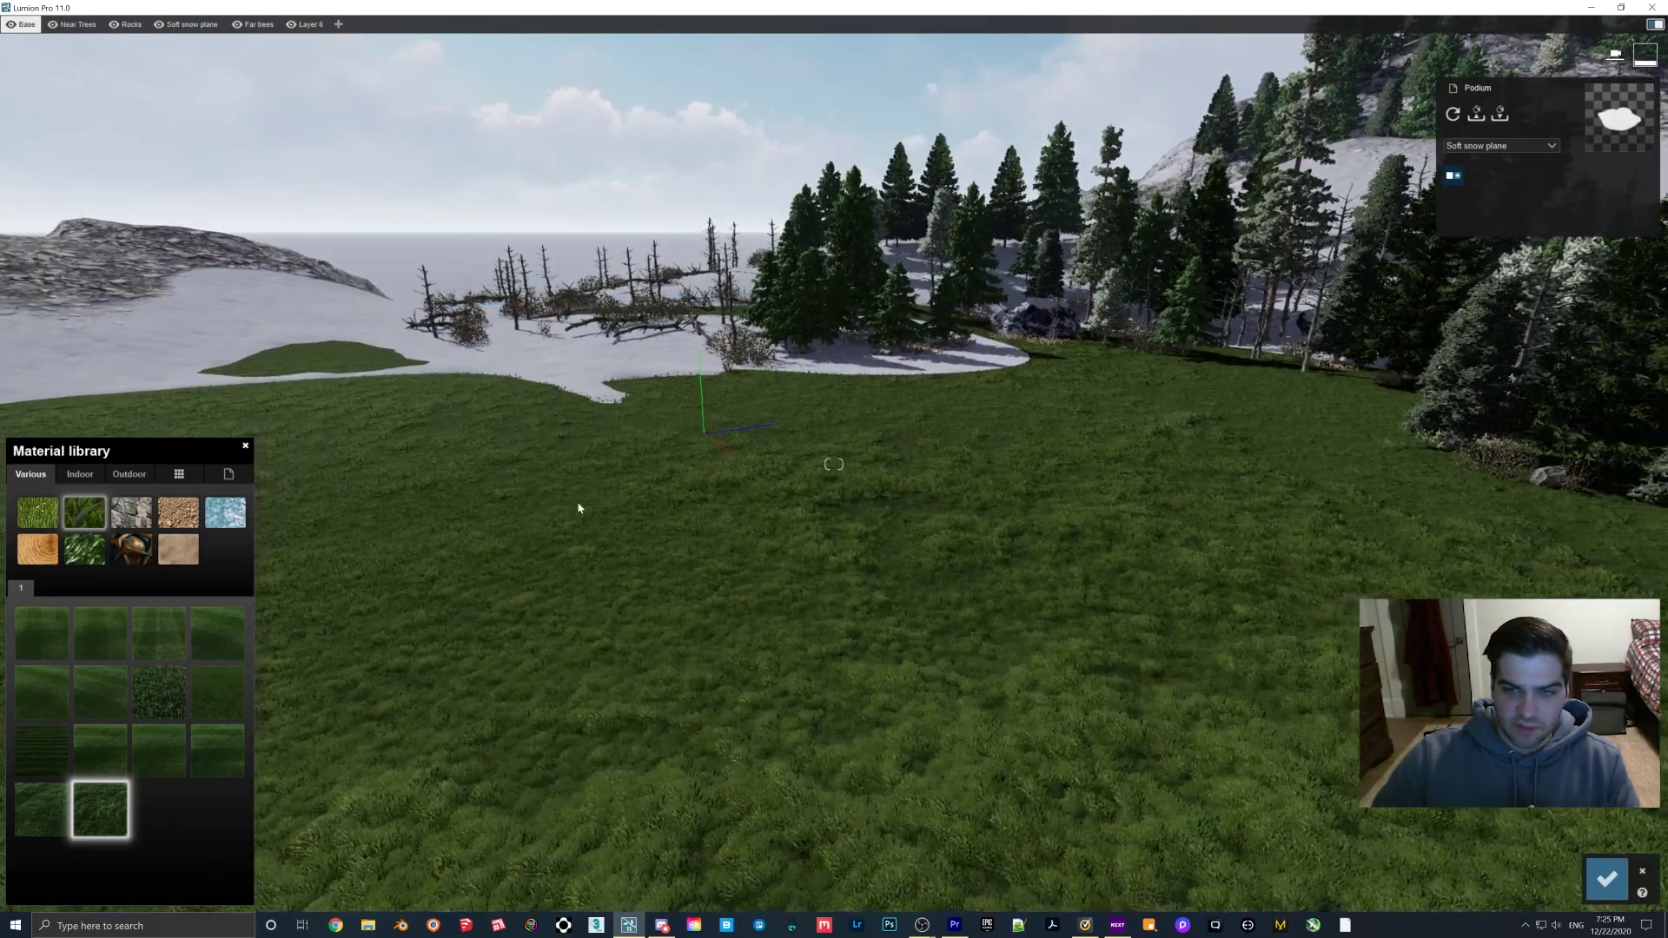
{"action": "mouse_move", "coordinate": [875, 578]}
{"action": "right_mouse_down"}
{"action": "mouse_move", "coordinate": [434, 589]}
{"action": "mouse_move", "coordinate": [1282, 569]}
{"action": "mouse_move", "coordinate": [921, 523]}
{"action": "mouse_move", "coordinate": [943, 510]}
{"action": "right_mouse_up"}
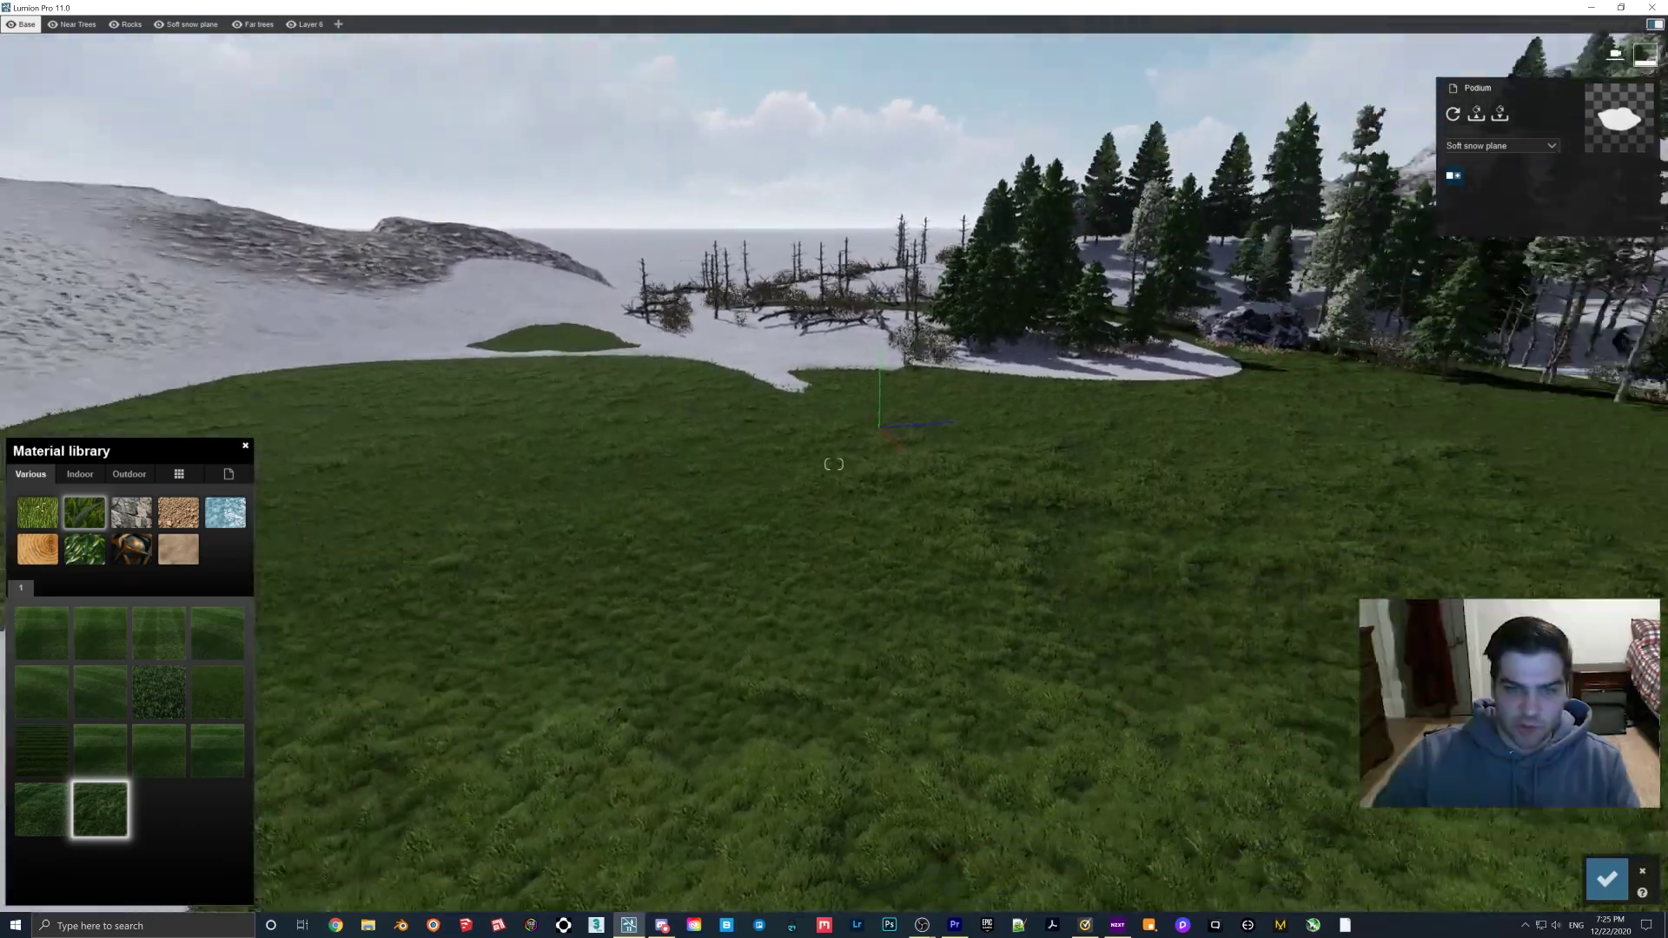
{"action": "key", "text": "s"}
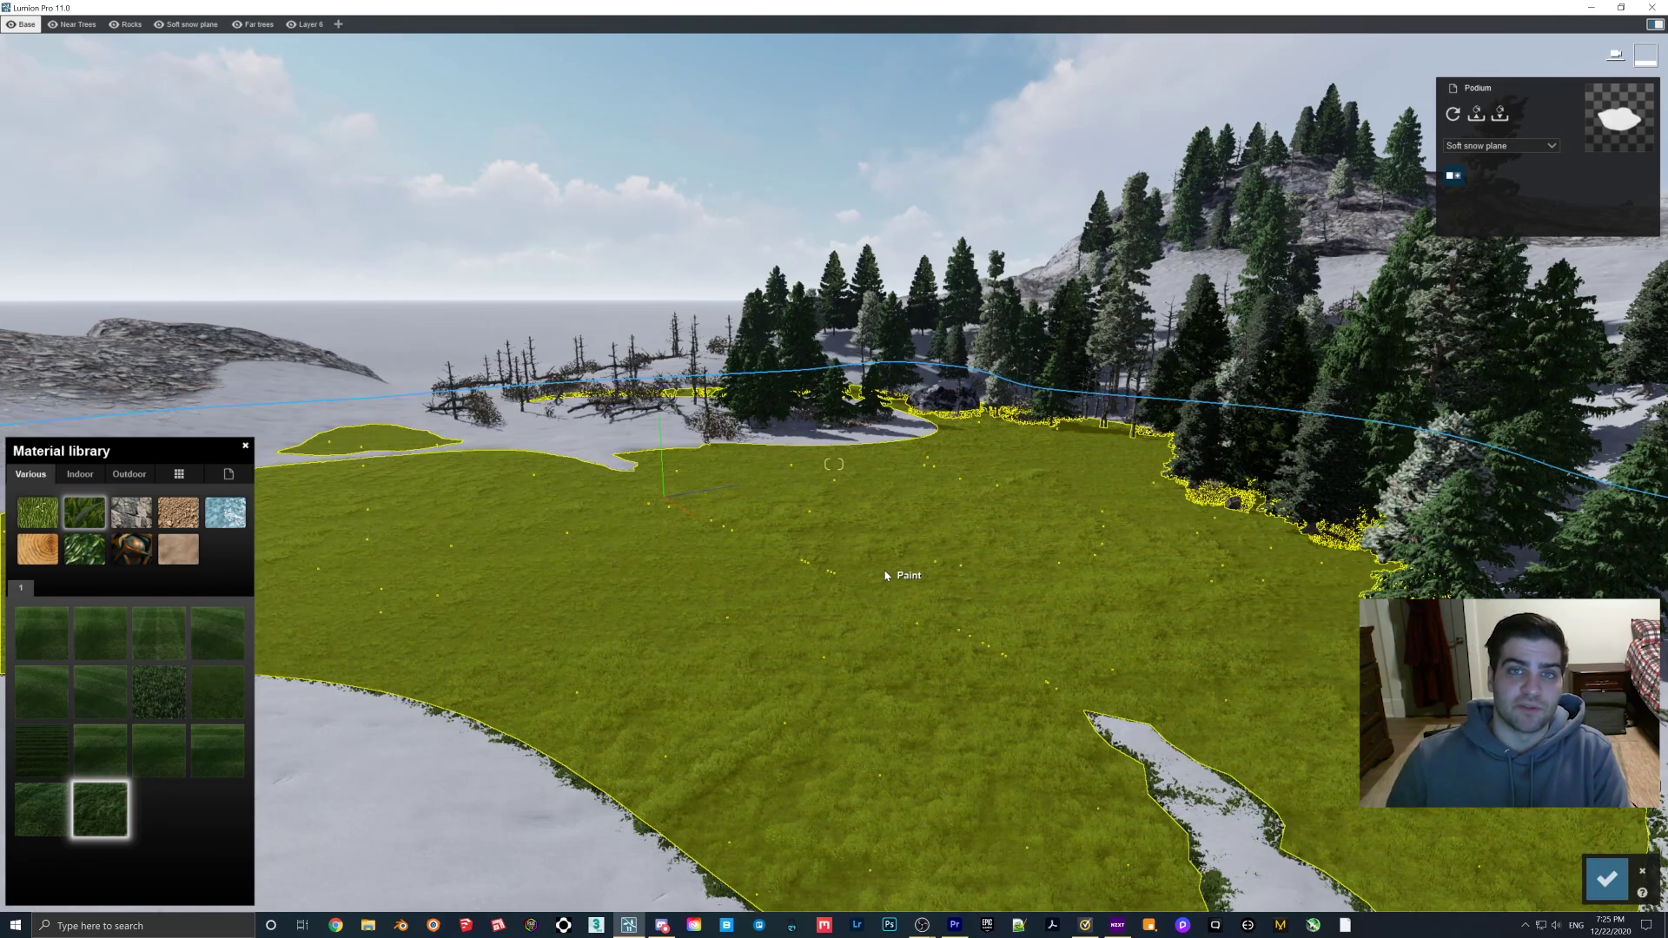
{"action": "right_click_drag", "start_coordinate": [1247, 391], "coordinate": [1205, 423]}
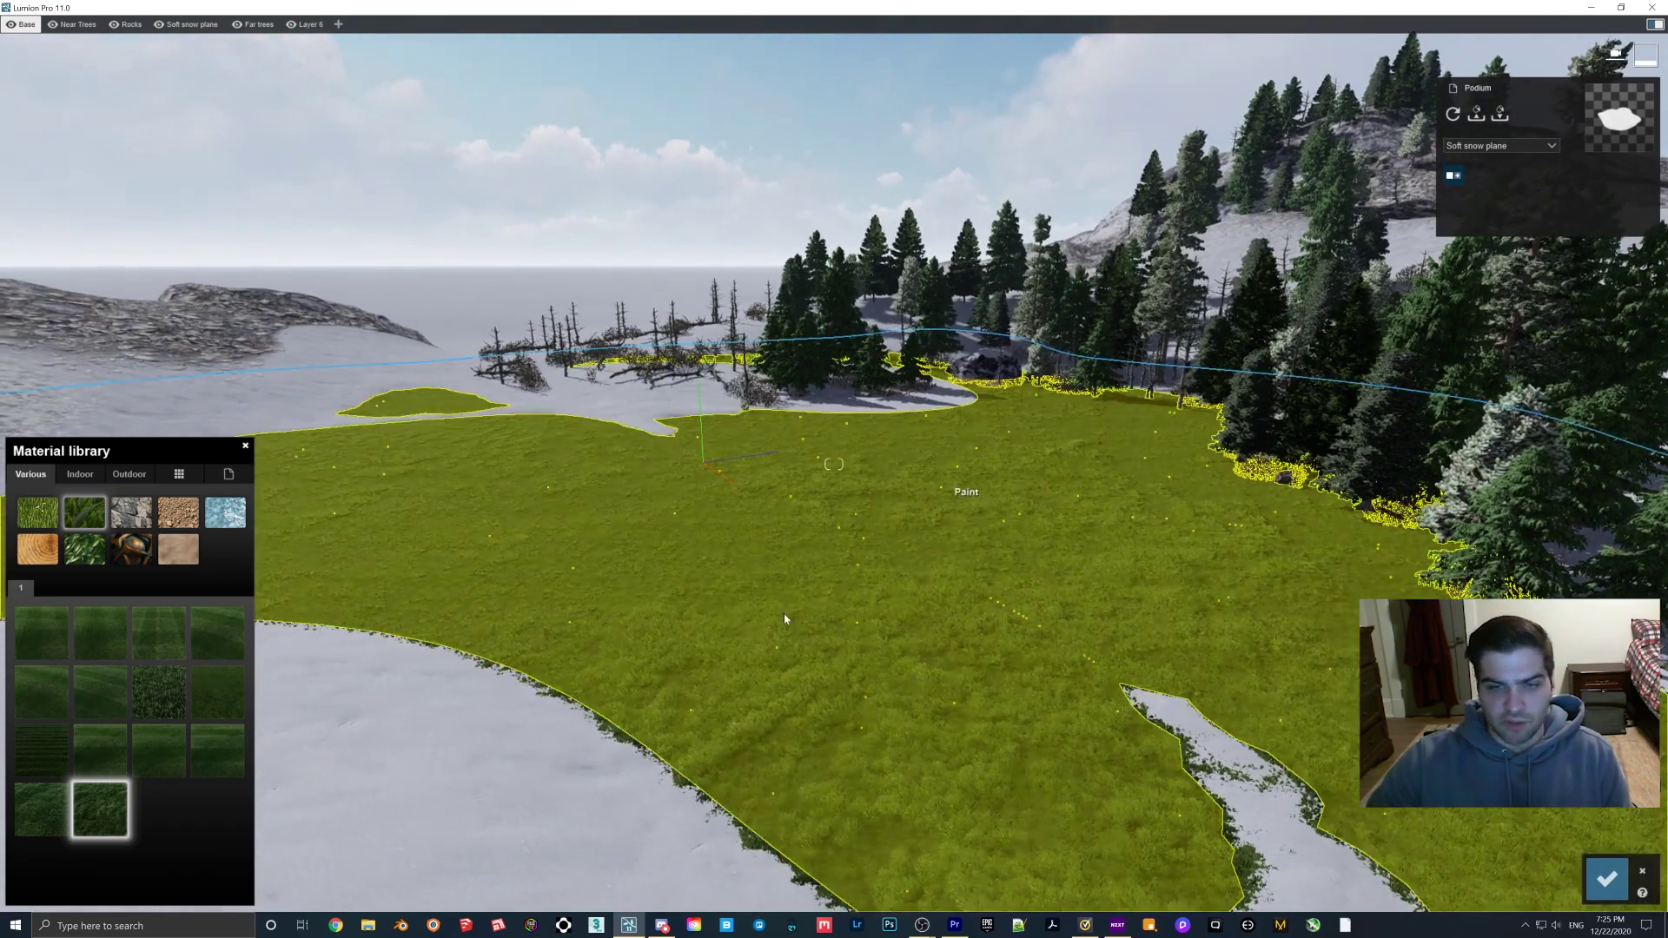
{"action": "right_click_drag", "start_coordinate": [725, 596], "coordinate": [643, 450]}
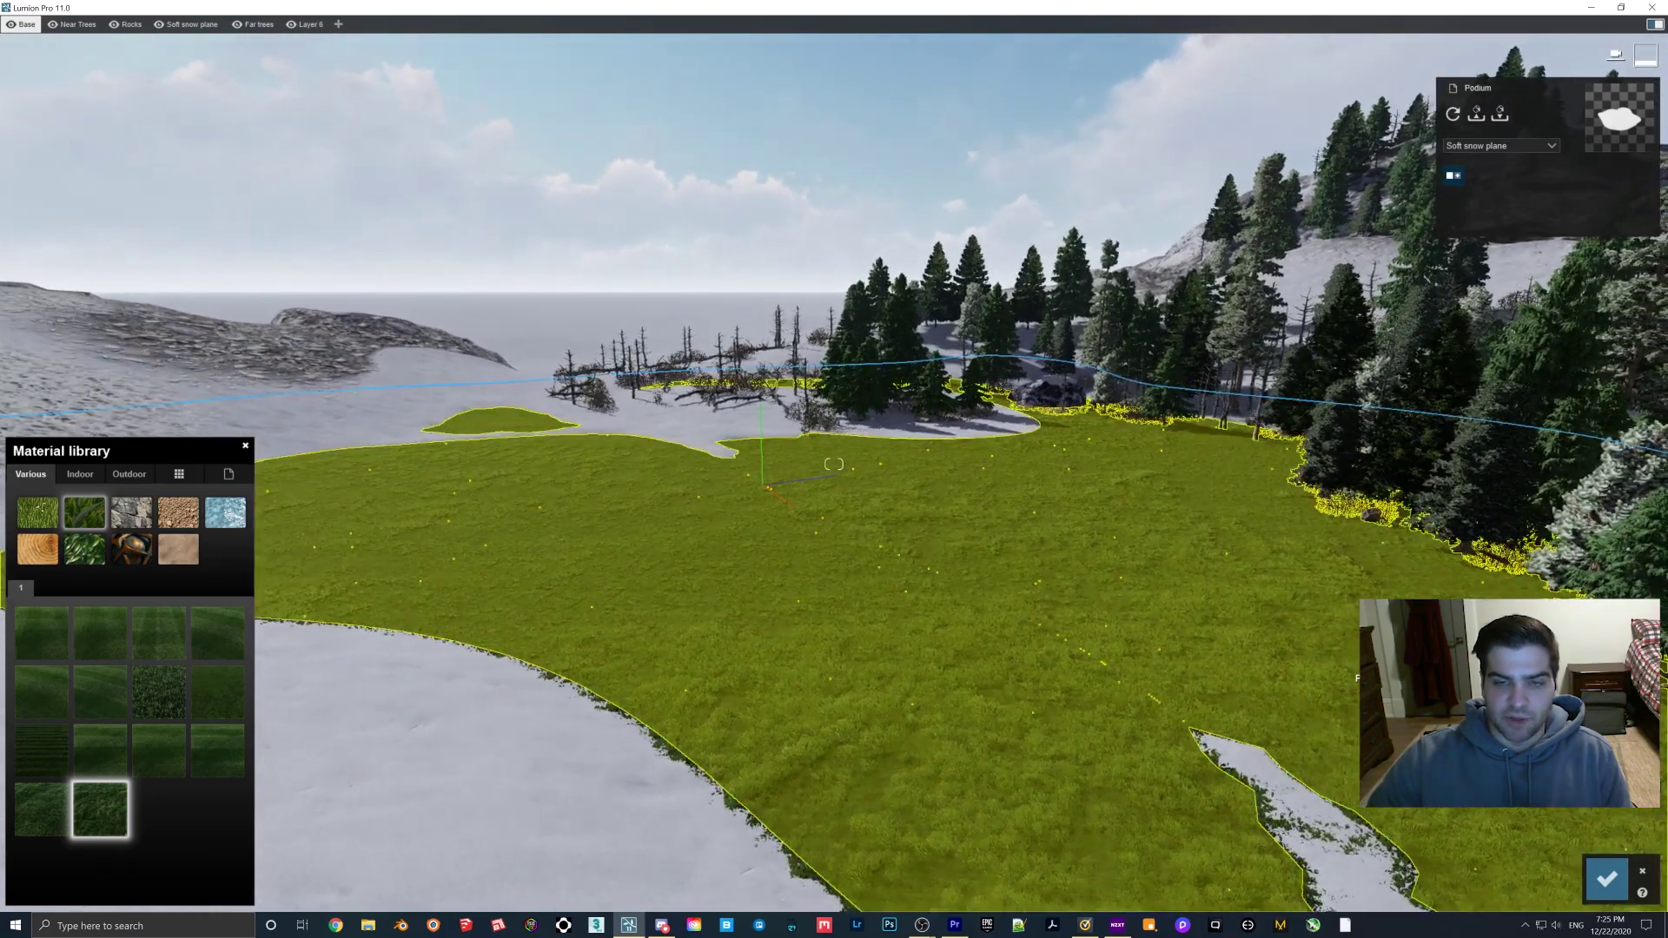
{"action": "left_click", "coordinate": [1606, 878]}
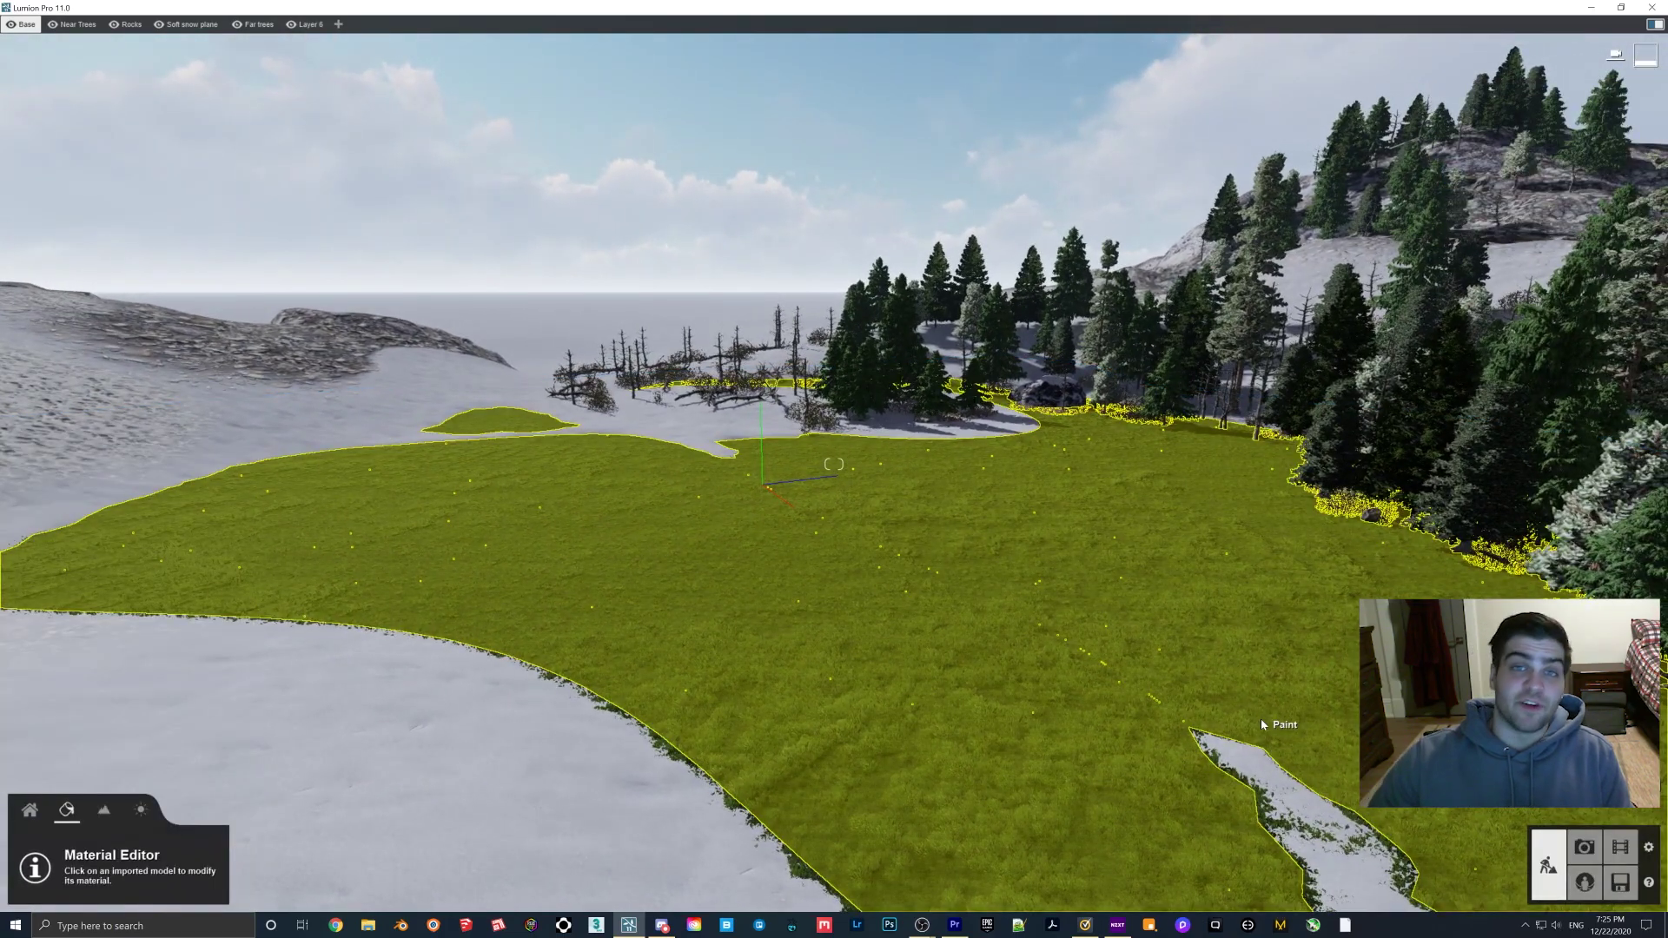